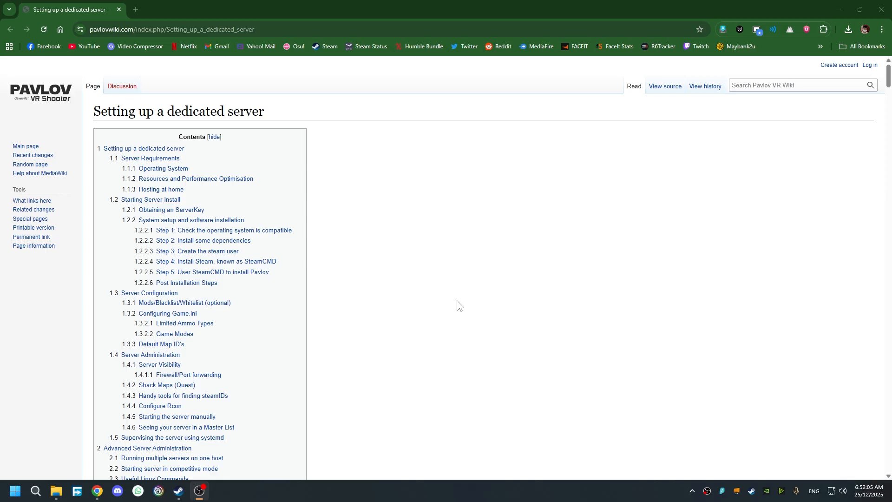
- Scroll to the dedicated-server section and highlight the lines warning that Windows cannot host Pavlov servers
scroll(456, 305, "down", 6)
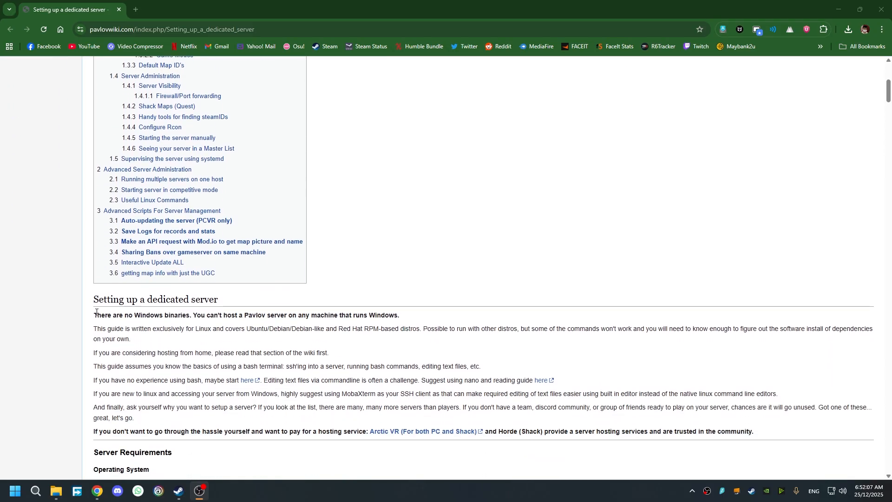
left_click_drag(97, 312, 187, 316)
left_click(465, 293)
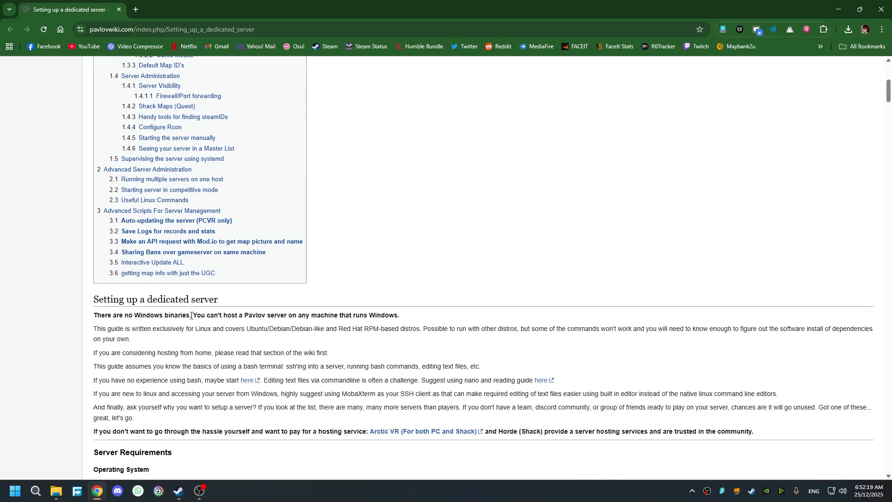
left_click_drag(191, 315, 341, 316)
left_click(431, 329)
- In a new tab, search the web for 'oracle virtualbox'
left_click(140, 12)
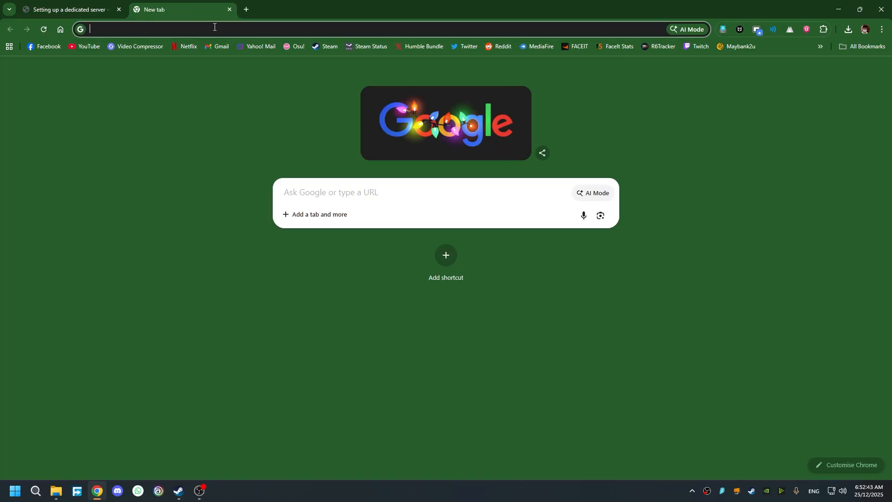
left_click(759, 256)
left_click(415, 30)
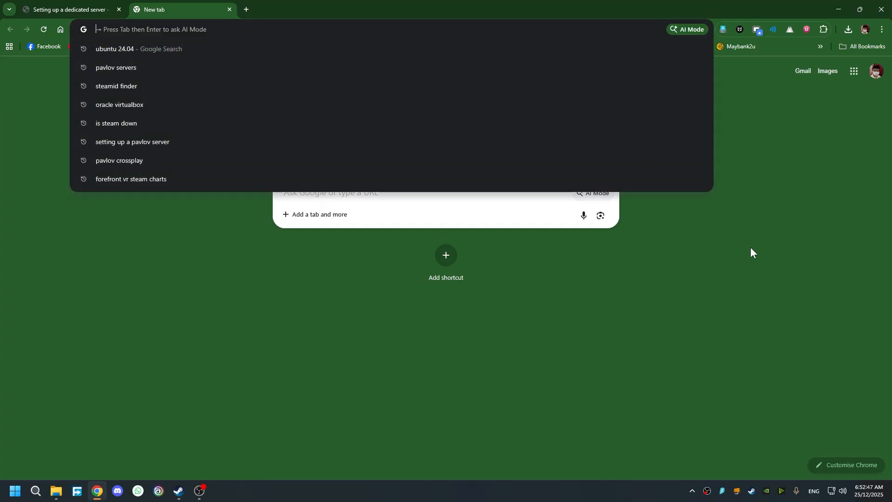
type("oracle vir")
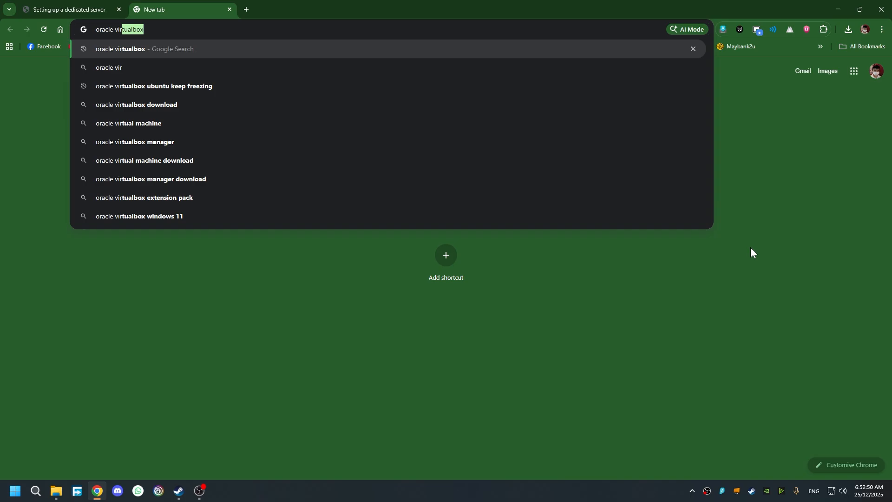
key("Return")
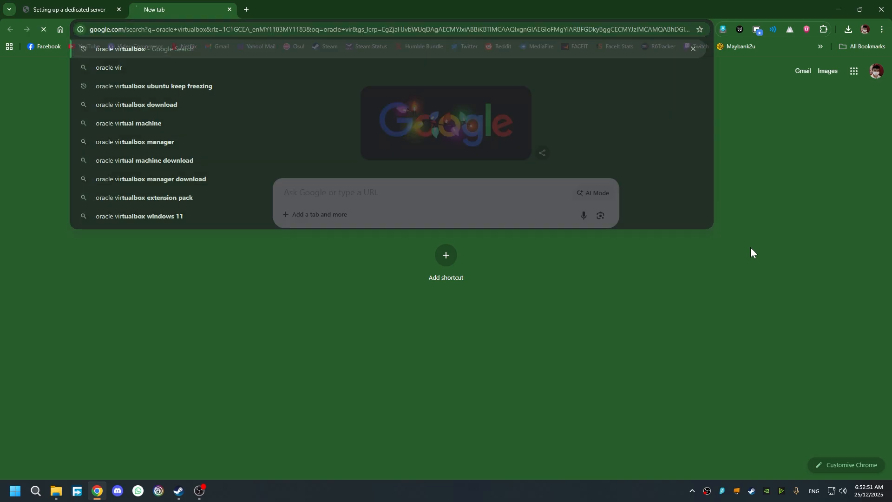
- Open virtualbox.org's Download page, start the Windows hosts installer download, then cancel it
left_click(190, 161)
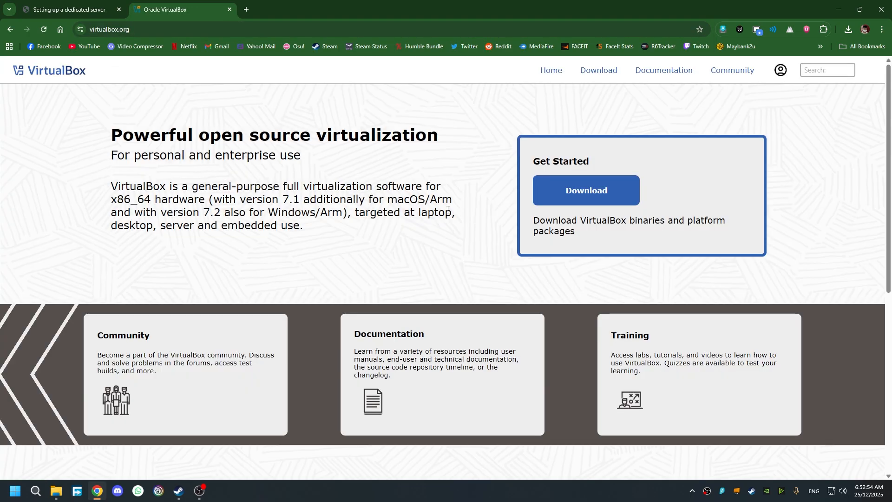
left_click(612, 191)
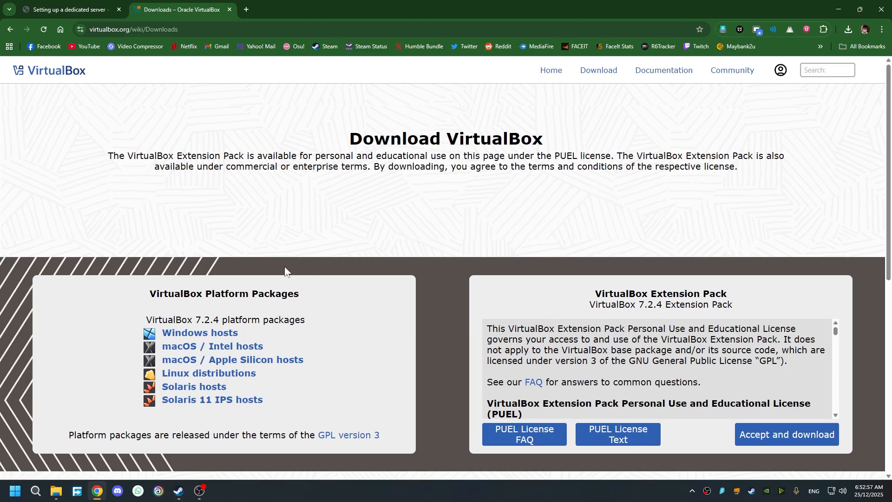
left_click(227, 338)
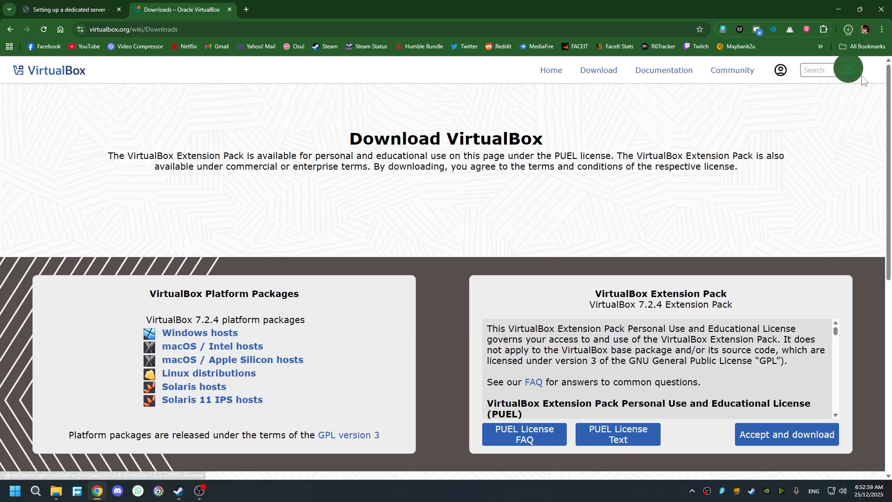
left_click(849, 30)
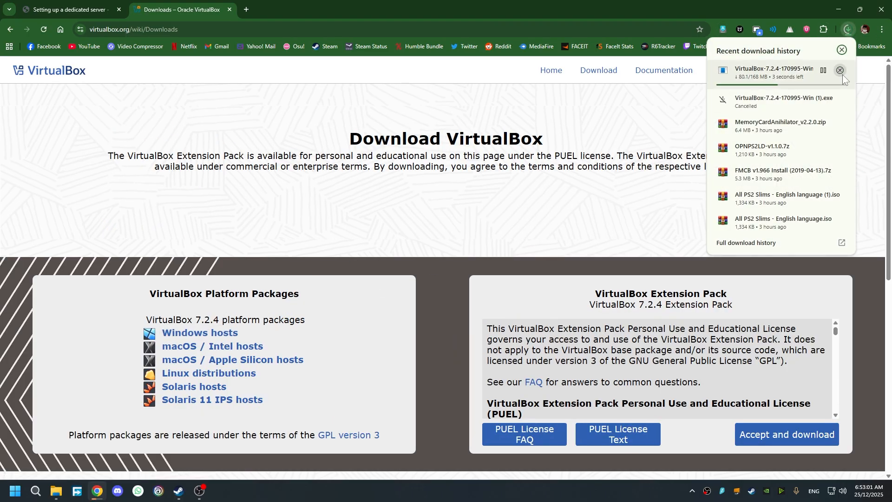
left_click(840, 71)
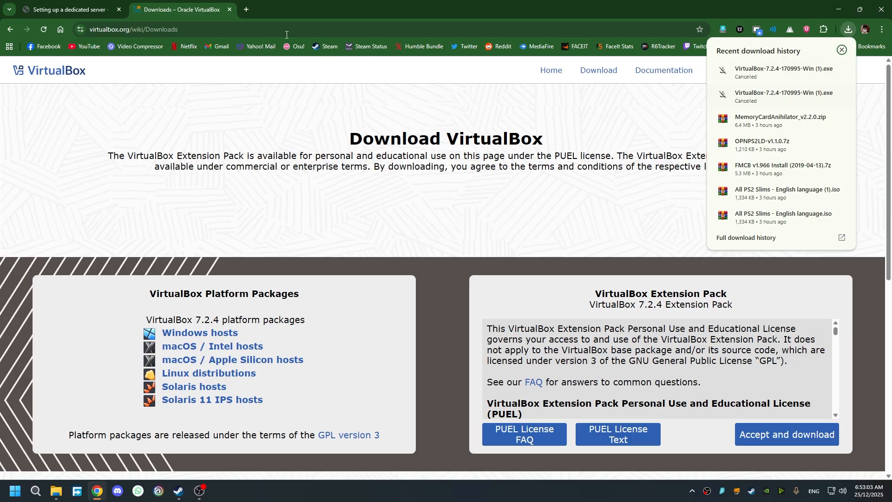
left_click(251, 28)
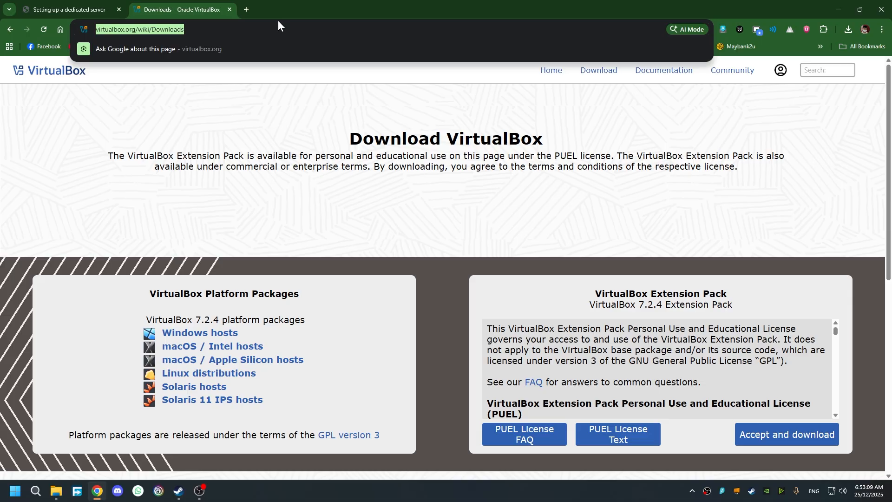
- Search the web for 'ubuntu 24.04'
type("ubun")
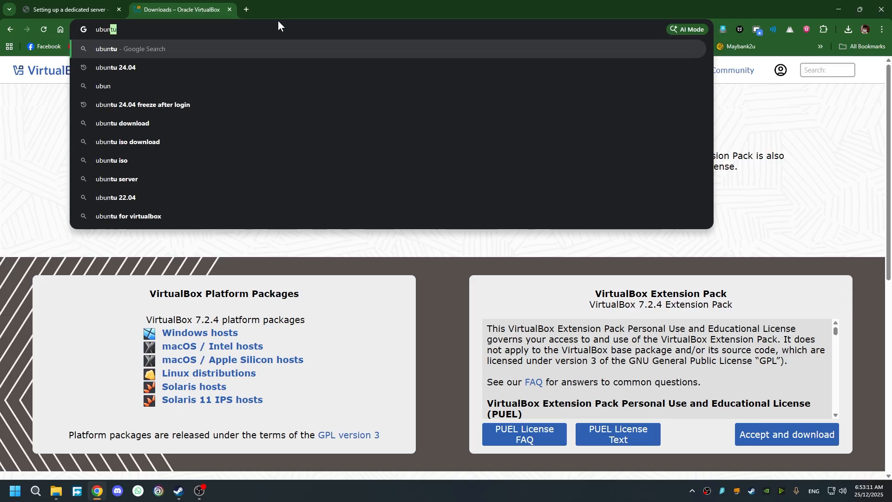
key("Down")
key("Return")
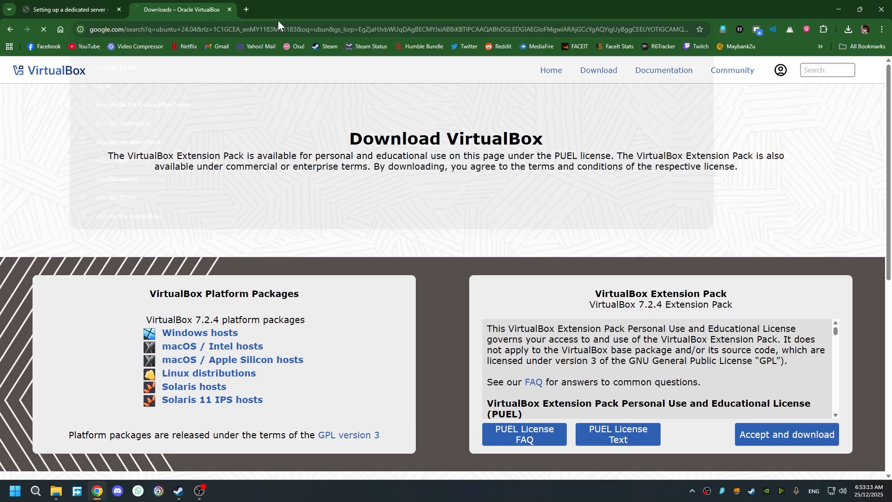
- Check the wiki's supported systems list for Ubuntu 24.04 x86_64
key("ctrl+shift+Tab")
scroll(408, 300, "down", 5)
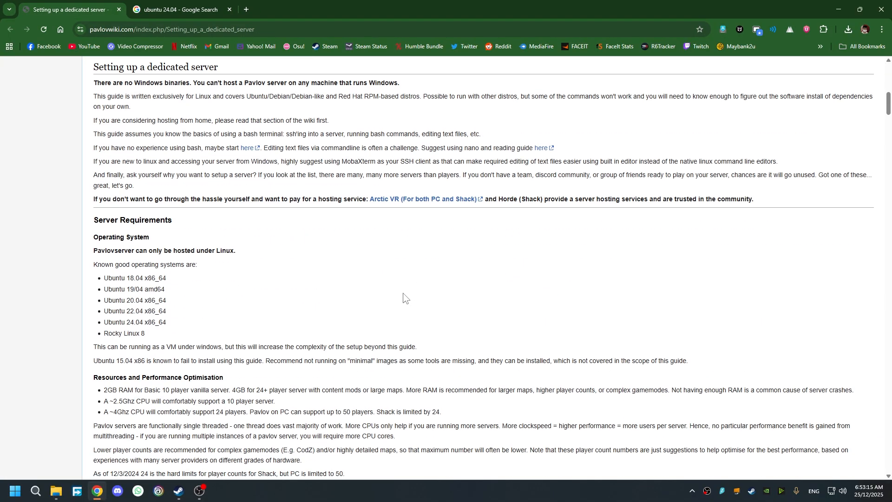
left_click_drag(103, 324, 124, 325)
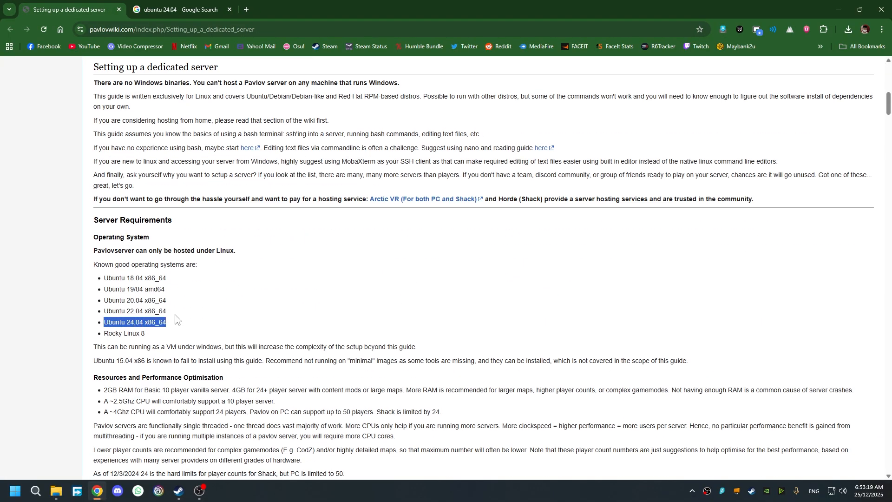
left_click(304, 309)
- Open the Download Ubuntu Desktop page and note the 24.04.3 LTS version
left_click(173, 10)
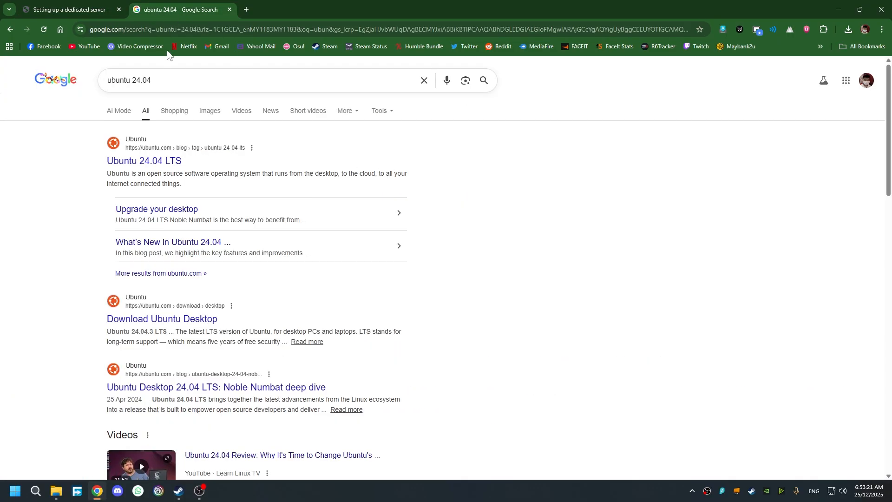
left_click_drag(168, 77, 104, 81)
left_click(500, 170)
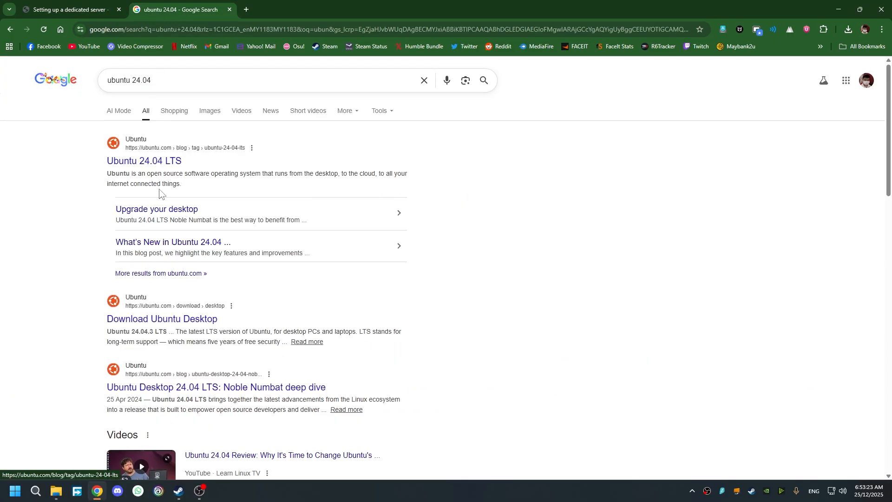
left_click(156, 163)
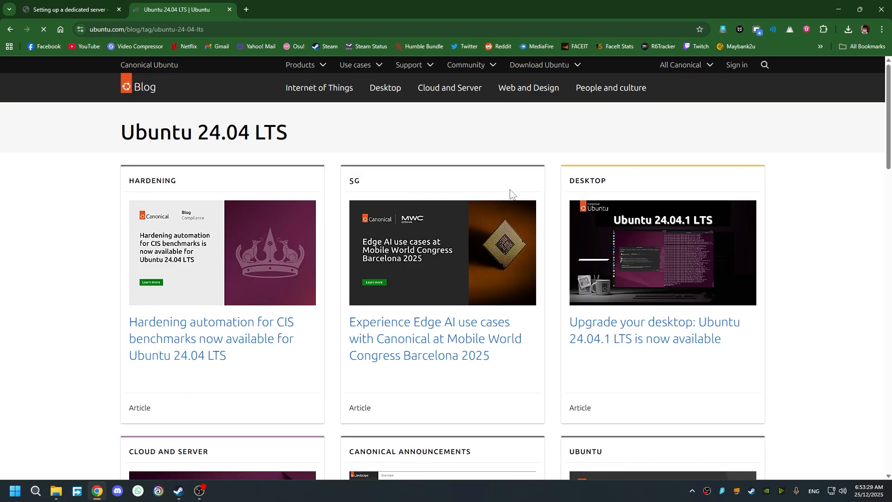
key("alt+Left")
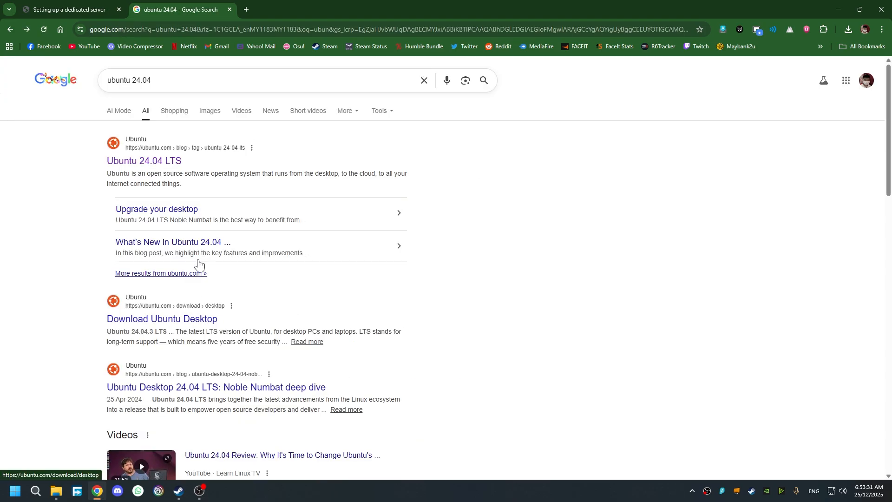
left_click(183, 321)
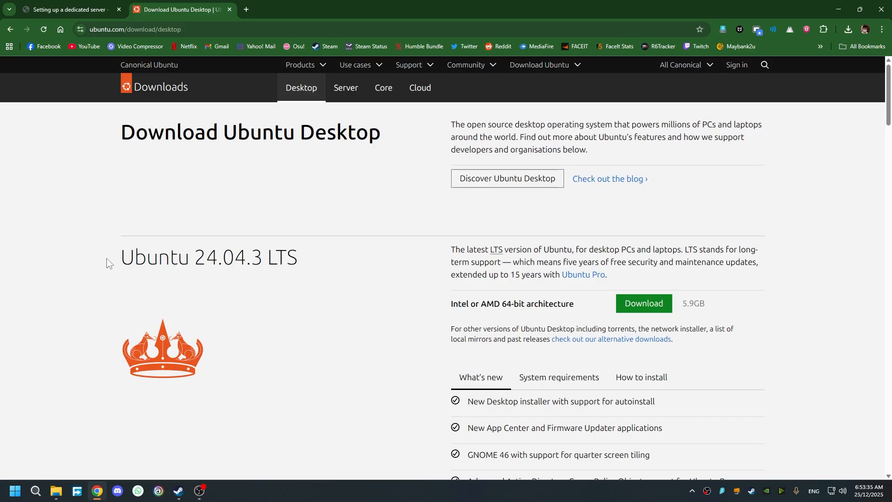
left_click_drag(110, 261, 290, 258)
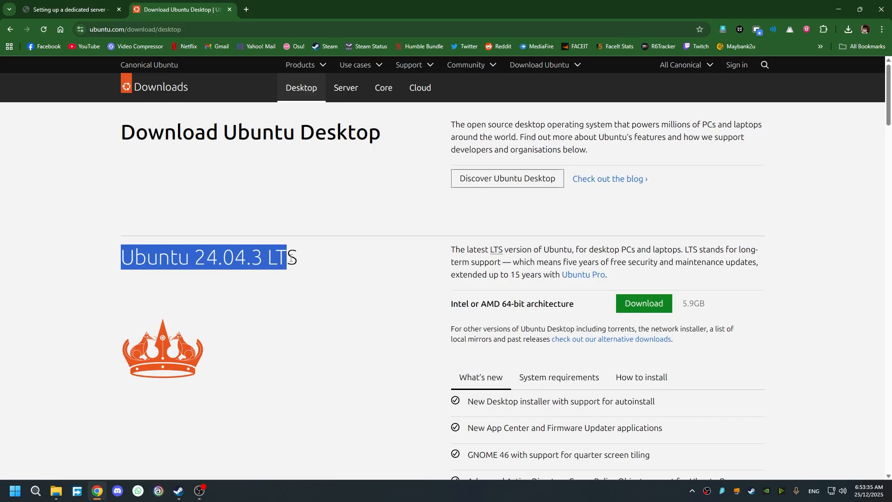
left_click(314, 261)
left_click_drag(195, 258, 300, 260)
left_click(348, 263)
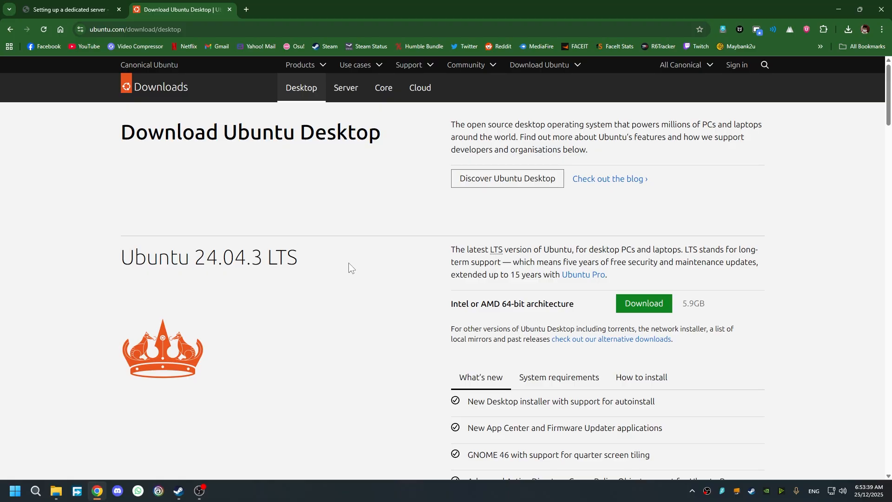
- Start the 64-bit Ubuntu Desktop 24.04.3 LTS download, then cancel it
left_click(648, 304)
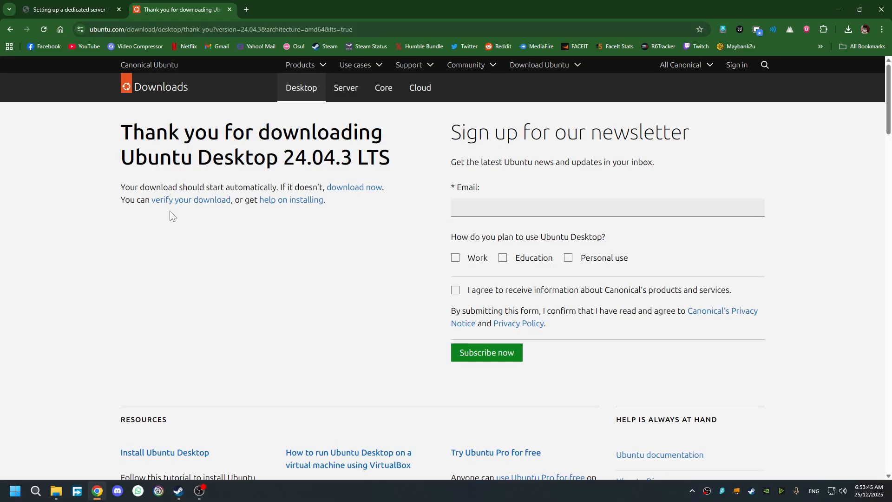
left_click(848, 26)
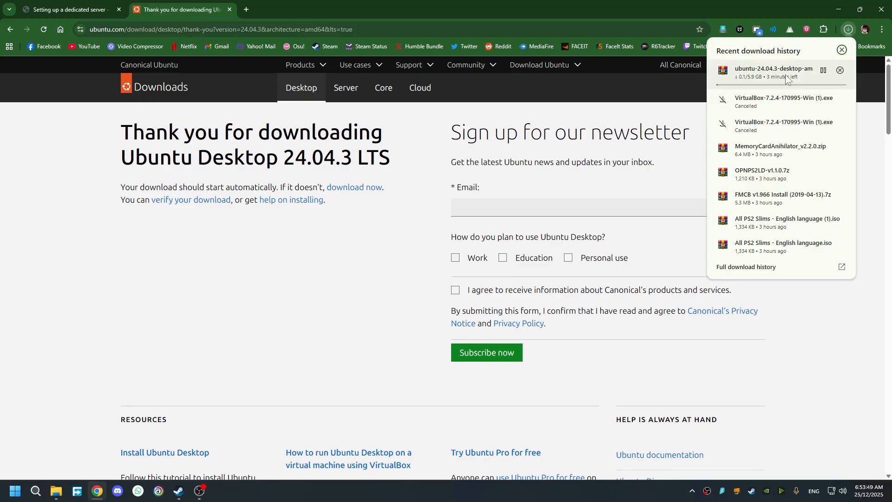
left_click(839, 71)
left_click(843, 314)
- Minimize Chrome and Steam and launch Oracle VirtualBox Manager from the desktop
left_click(86, 9)
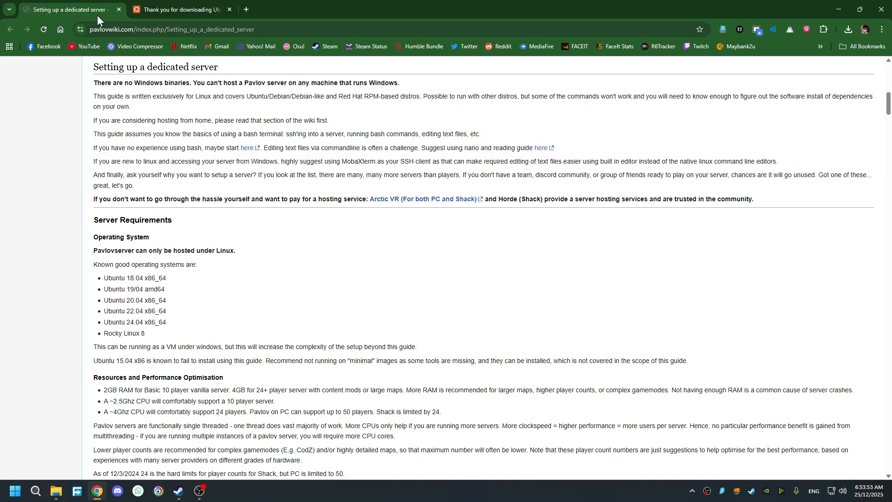
left_click(840, 10)
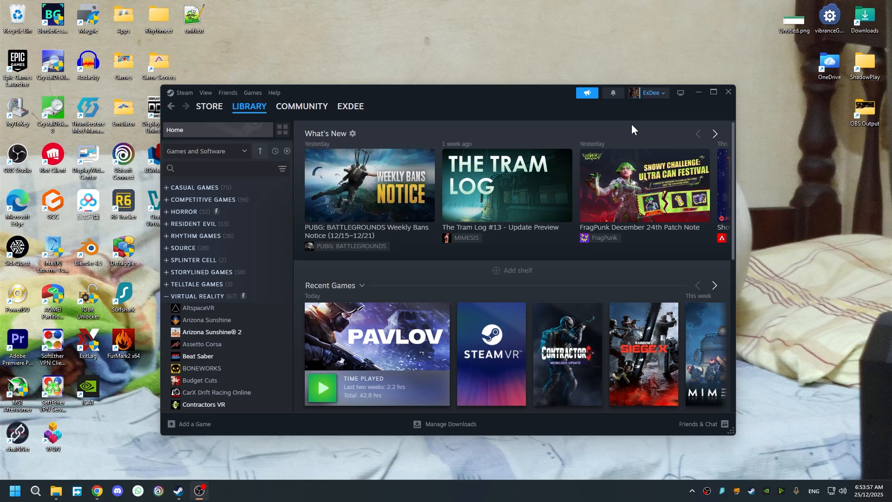
left_click(697, 93)
double_click(162, 201)
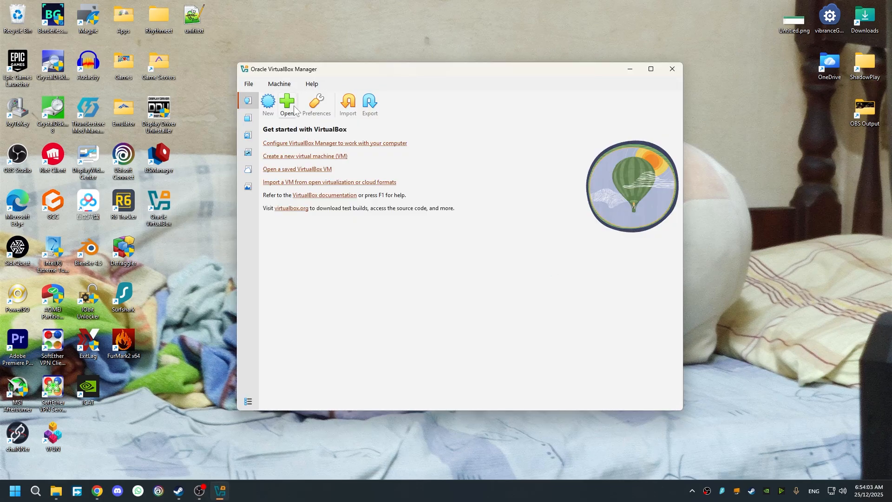
- Start a new virtual machine named PavlovServers
left_click(269, 103)
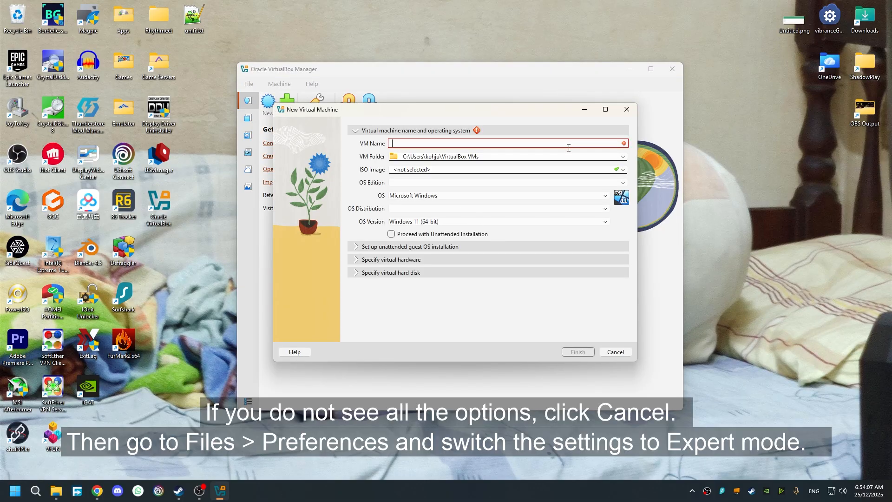
type("PavlovServers")
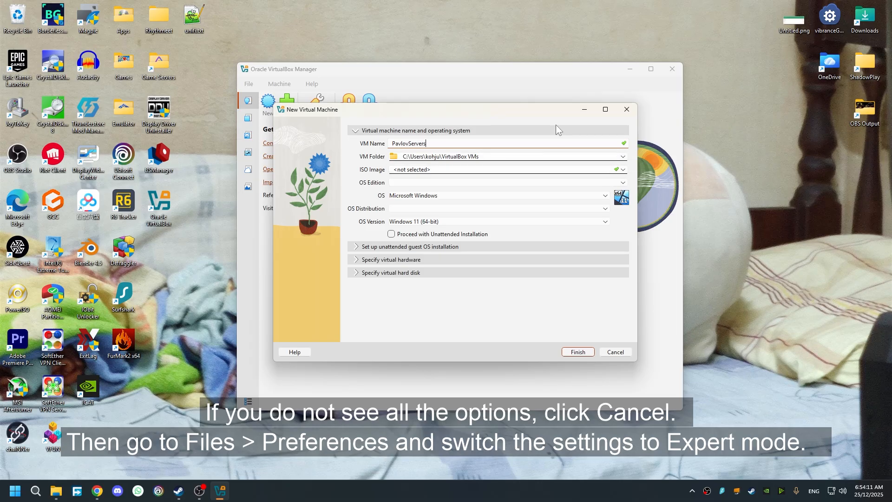
left_click_drag(503, 111, 501, 115)
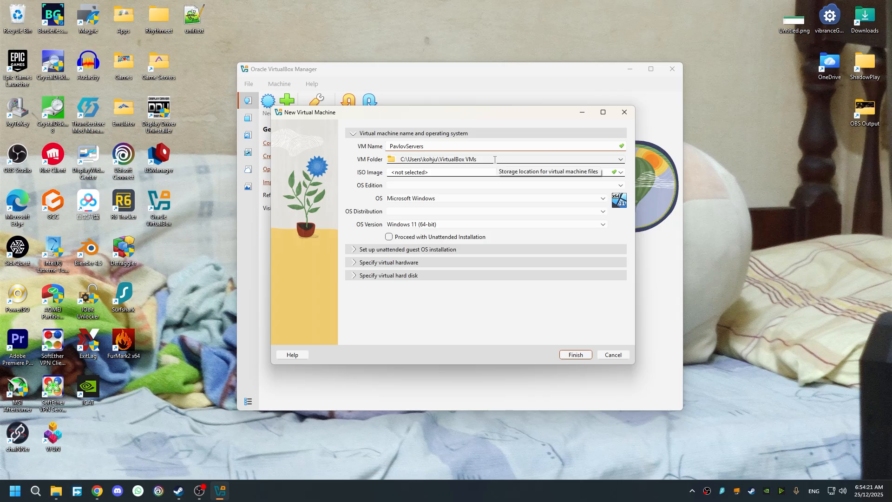
- Attach ubuntu-24.04.3-desktop-amd64.iso from Downloads as the VM's ISO image
left_click(621, 173)
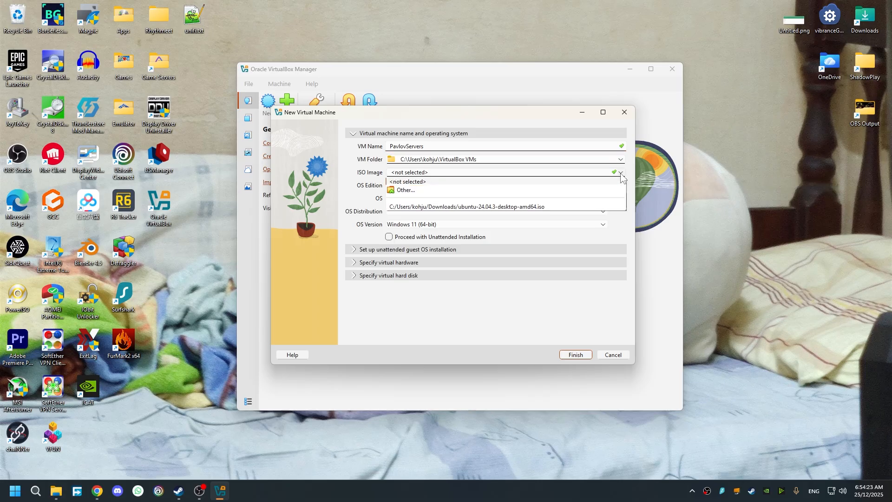
left_click(406, 190)
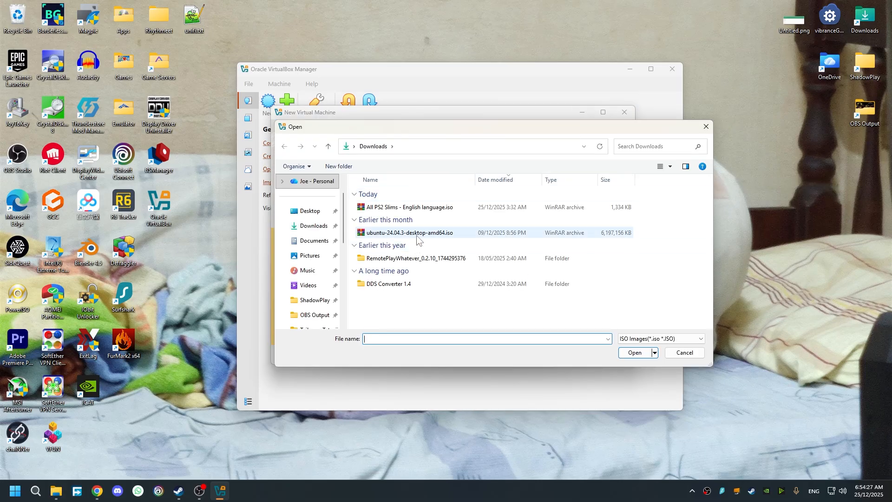
left_click(417, 234)
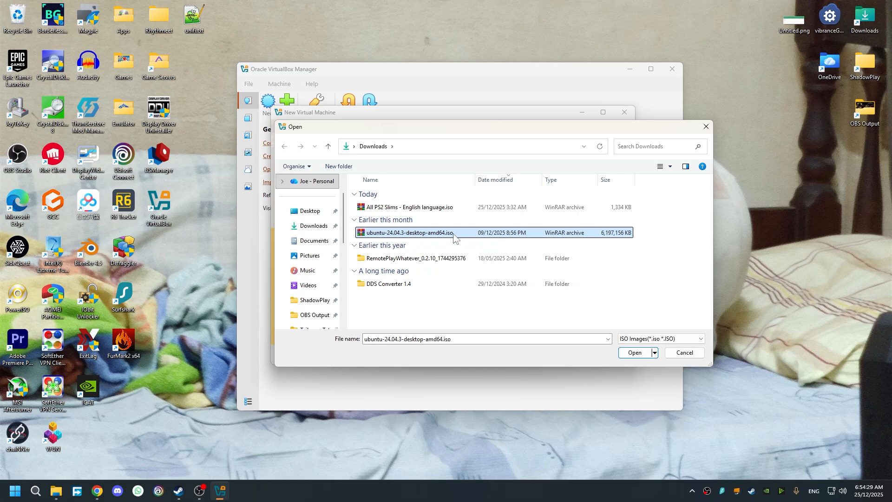
left_click(630, 352)
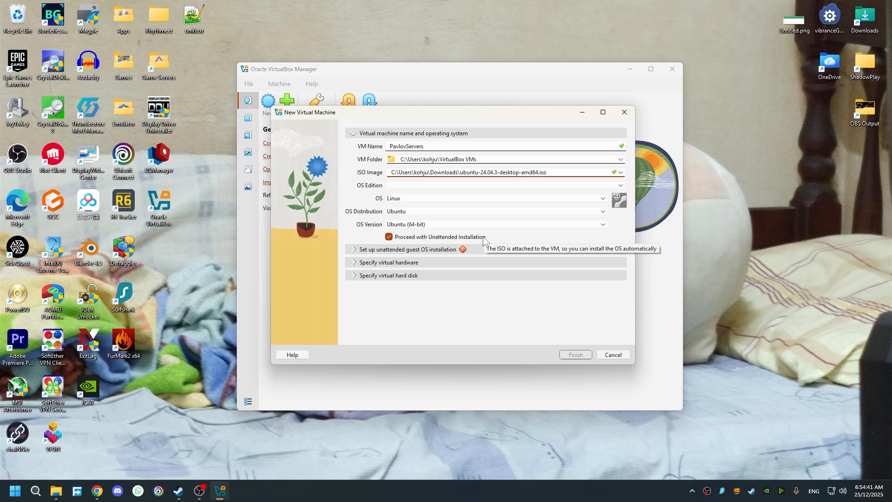
- Set the guest user name to 'steam', enter and confirm a password, and enable Guest Additions
left_click(355, 251)
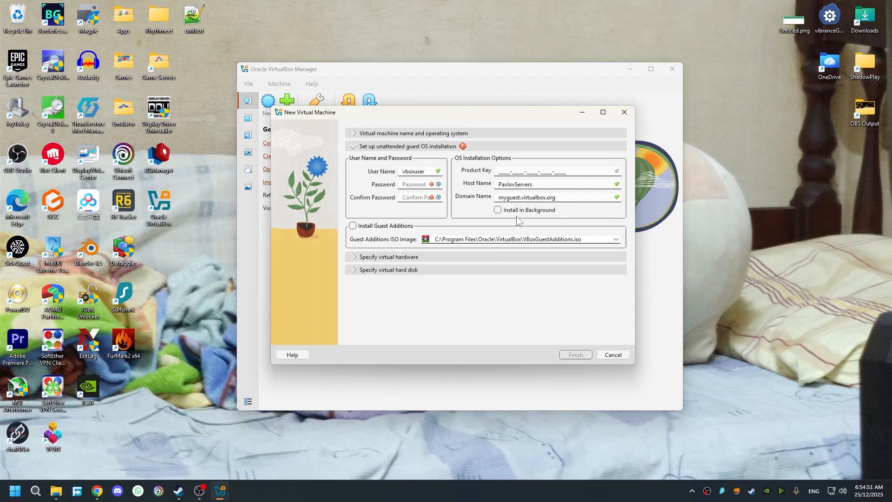
double_click(429, 170)
type("steam")
left_click(413, 185)
type("•••")
left_click(413, 198)
type("•••")
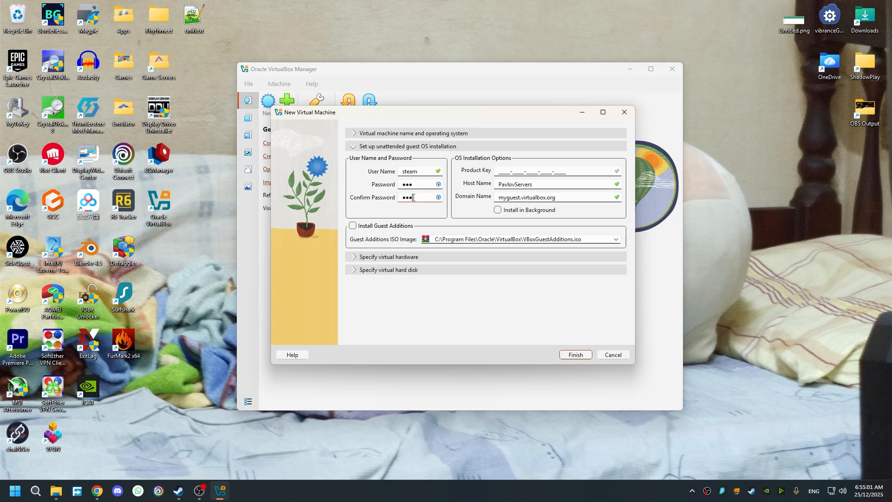
left_click(352, 226)
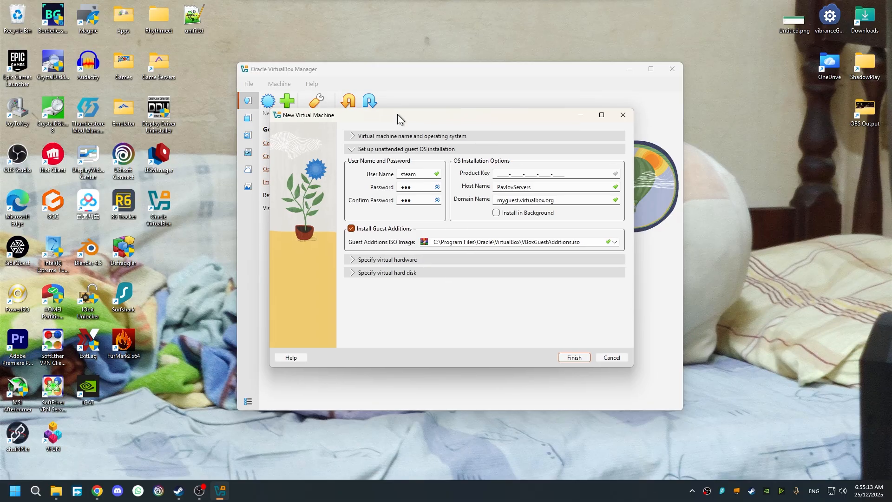
left_click_drag(400, 114, 397, 120)
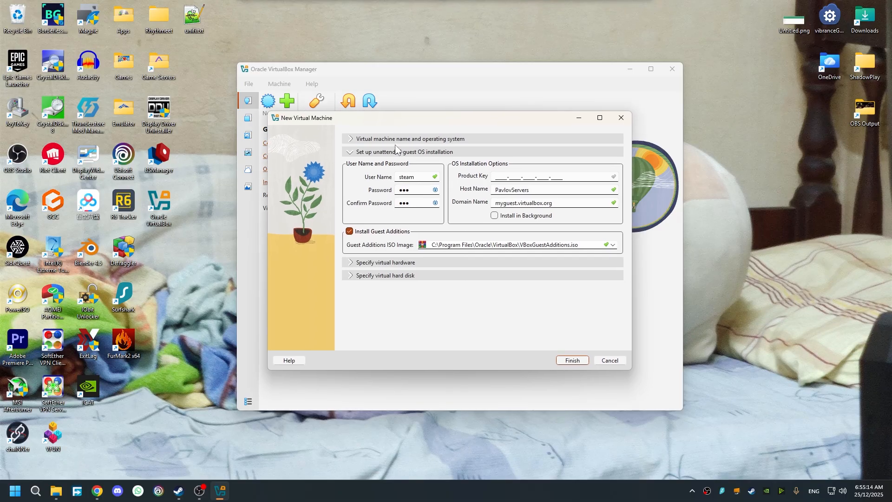
- Set the VM's base memory to 4096 MB
left_click(351, 264)
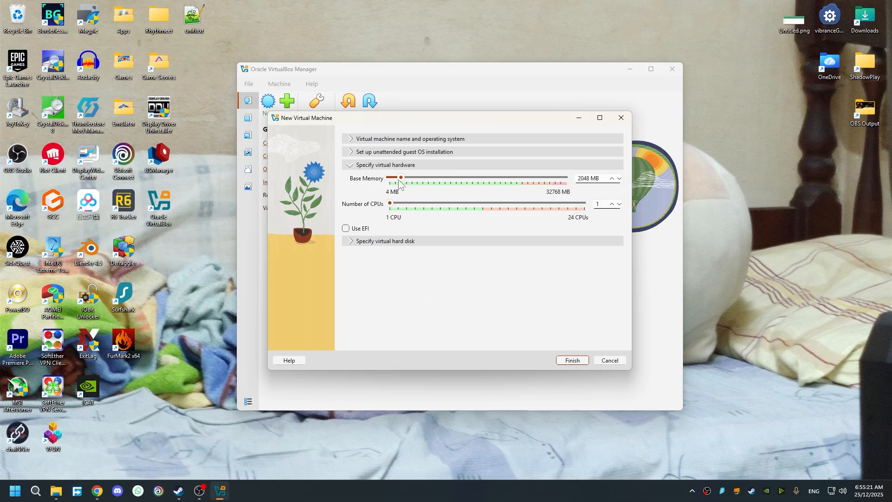
left_click_drag(399, 182, 398, 181)
left_click_drag(389, 182, 412, 181)
- Check the wiki's RAM requirements: 2GB for vanilla servers, 4GB for modded servers
left_click(96, 491)
scroll(238, 292, "down", 4)
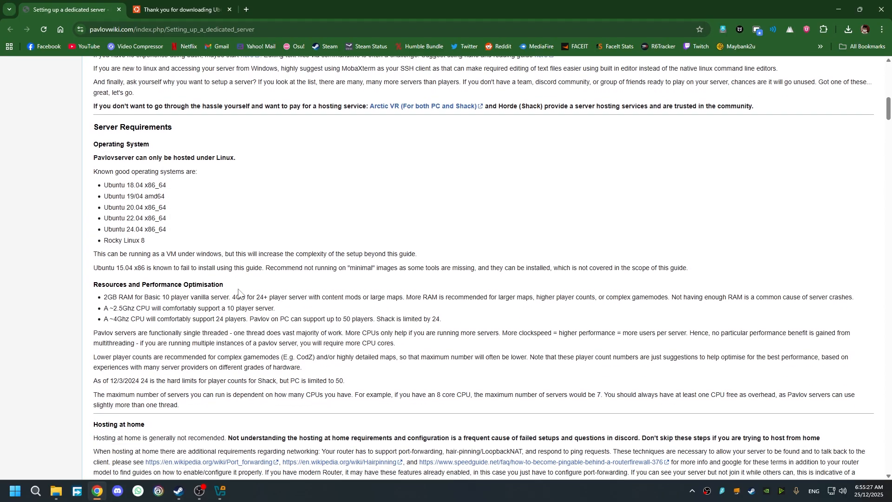
left_click_drag(103, 297, 229, 297)
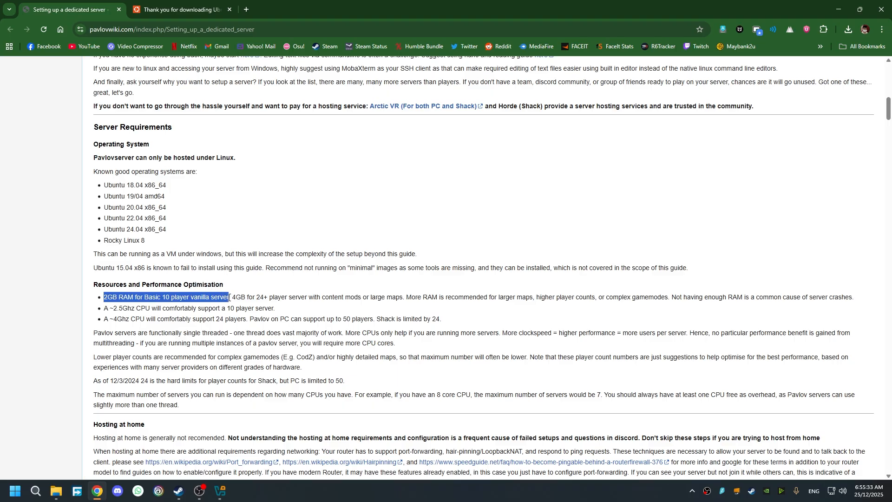
left_click(269, 296)
left_click_drag(233, 297, 403, 297)
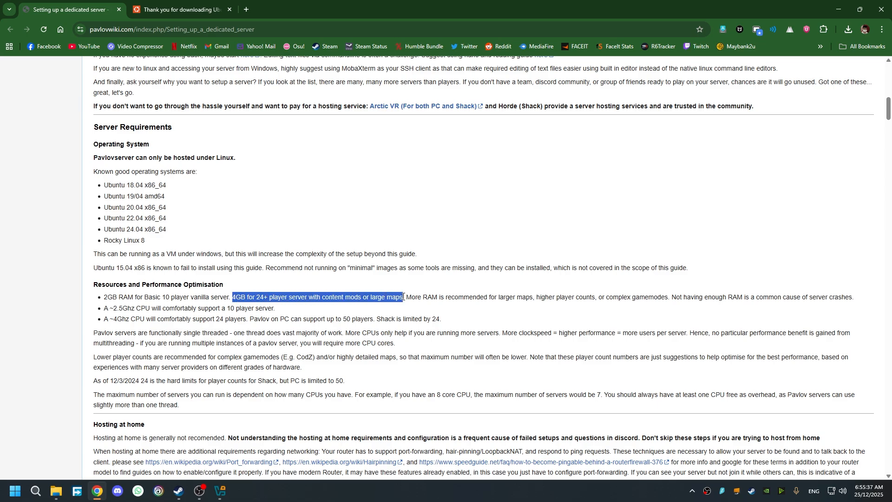
left_click(402, 297)
left_click_drag(233, 298, 403, 297)
left_click(367, 323)
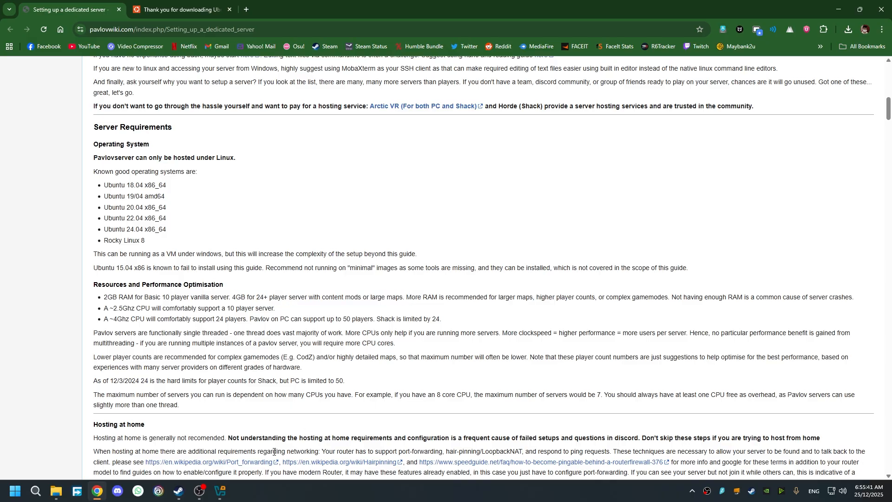
left_click(220, 491)
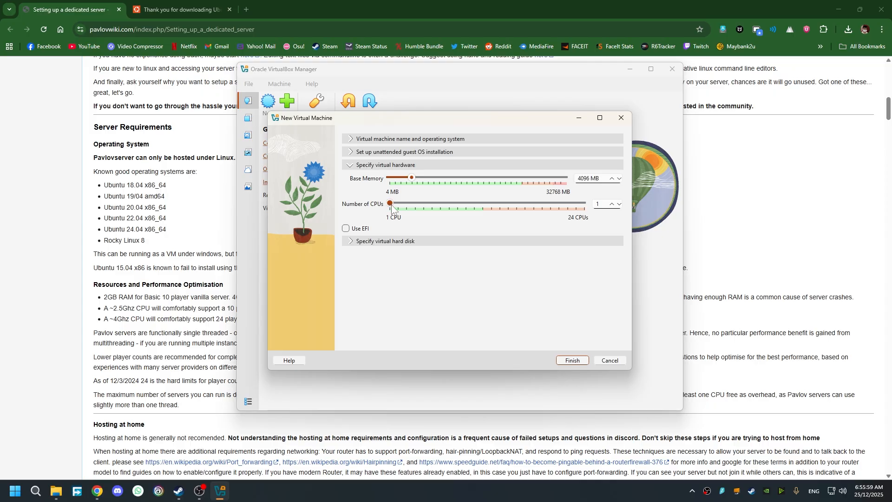
- Give the VM 2 CPUs and a 32.65 GB virtual disk, then finish creating PavlovServers
left_click_drag(391, 205, 397, 205)
left_click(351, 240)
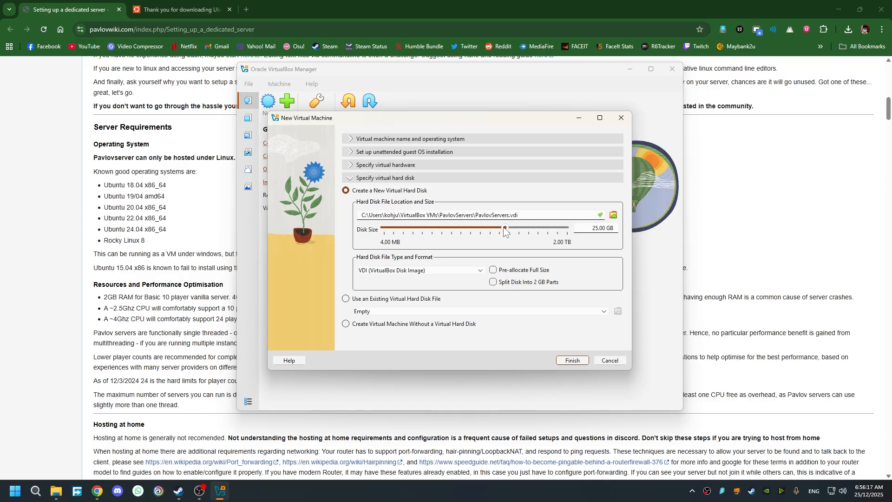
mouse_move(508, 227)
left_mouse_down()
mouse_move(402, 230)
mouse_move(510, 236)
left_mouse_up()
left_click_drag(447, 122, 445, 127)
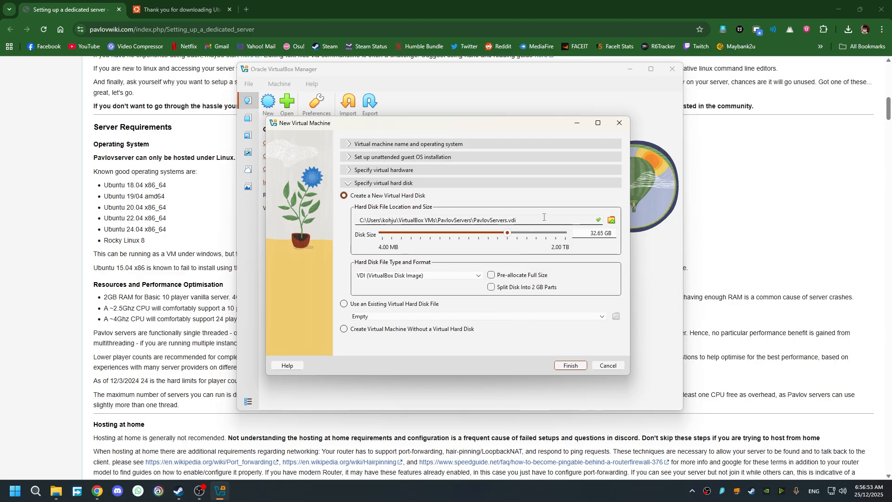
left_click(571, 366)
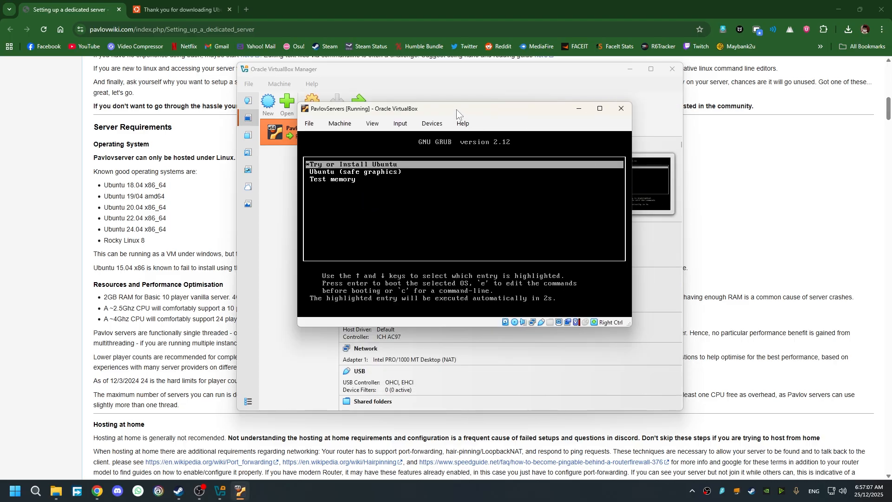
- Reposition the running VM window and view the installer's progress log while Ubuntu installs
left_click_drag(456, 110, 444, 112)
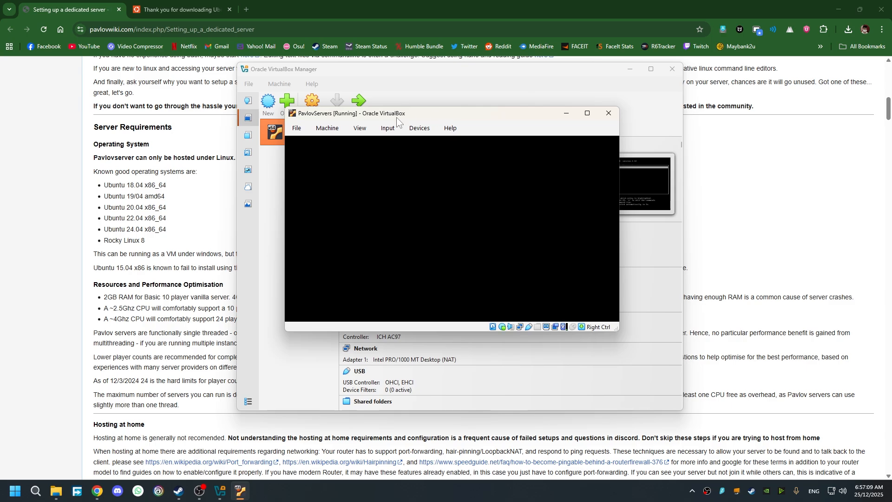
left_click_drag(451, 112, 446, 122)
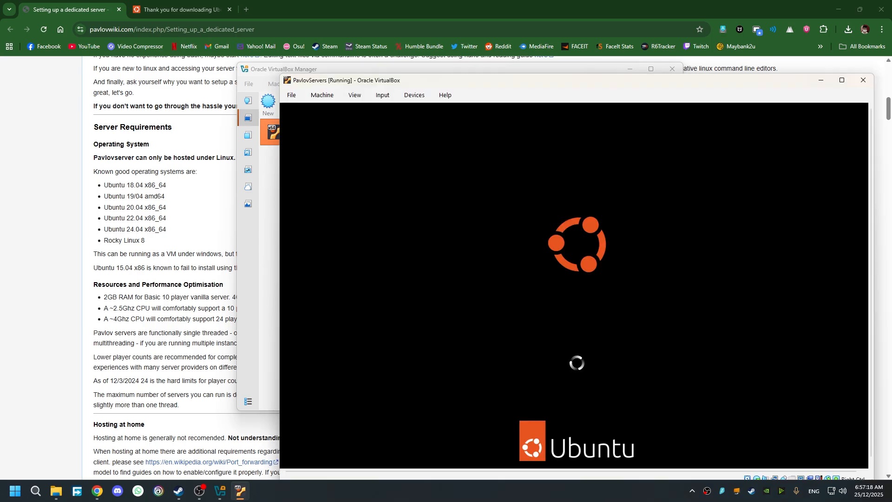
left_click_drag(425, 78, 310, 51)
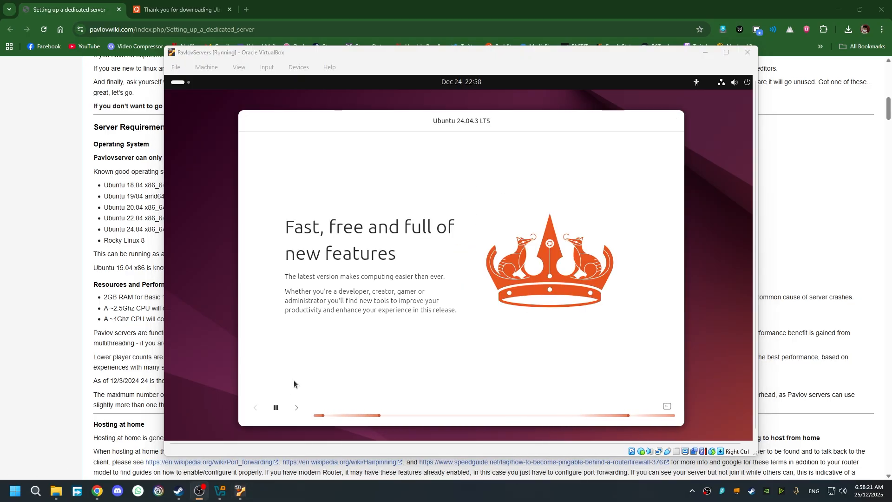
left_click(671, 407)
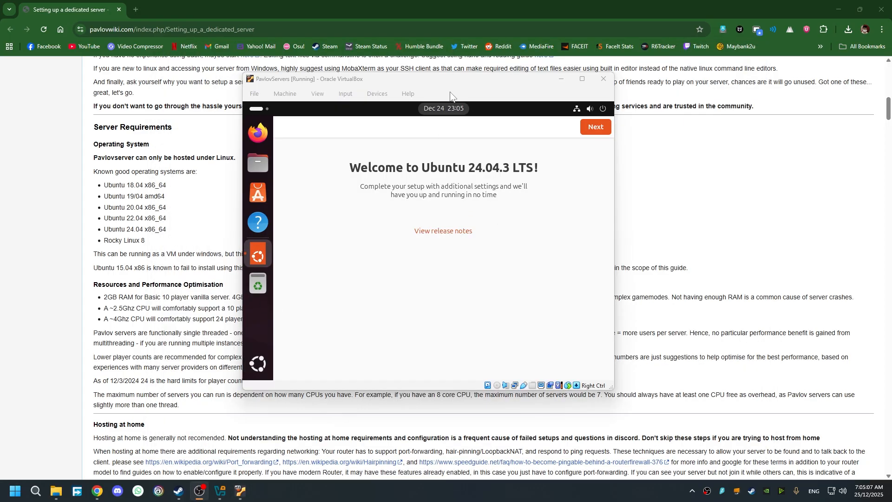
- Complete Ubuntu's welcome setup, skipping Ubuntu Pro and choosing not to share system data
left_click_drag(455, 82, 475, 96)
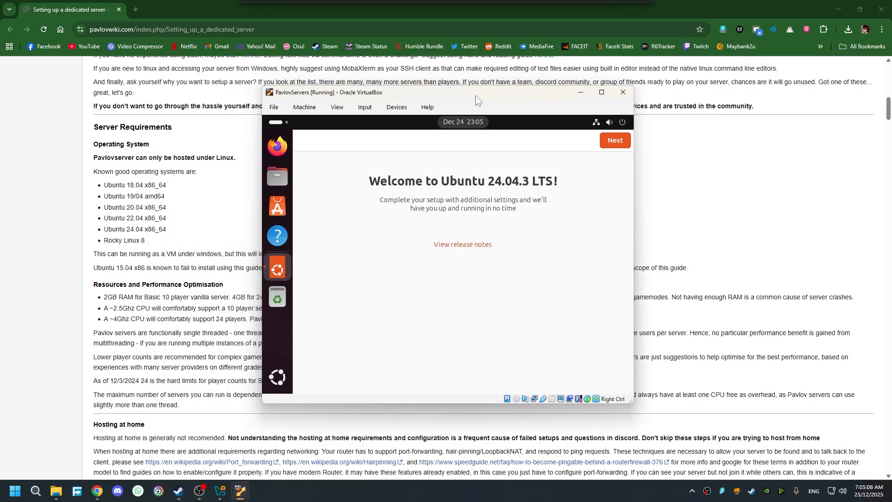
left_click(624, 140)
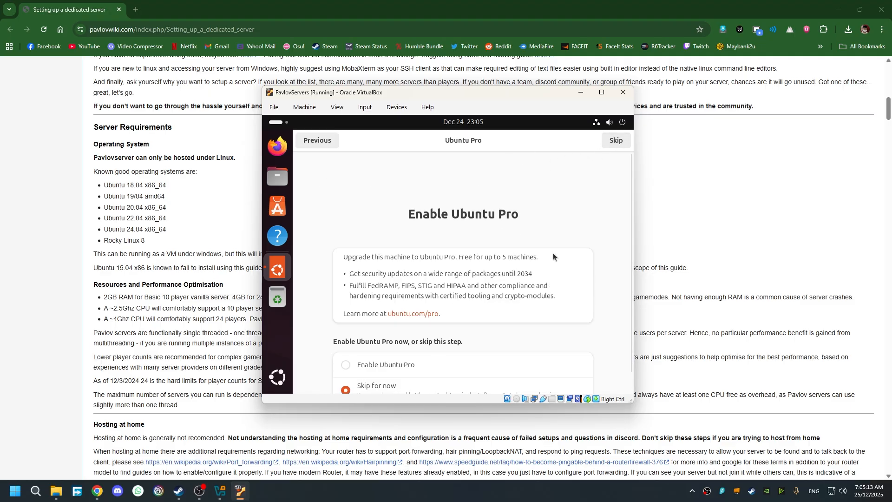
left_click(623, 141)
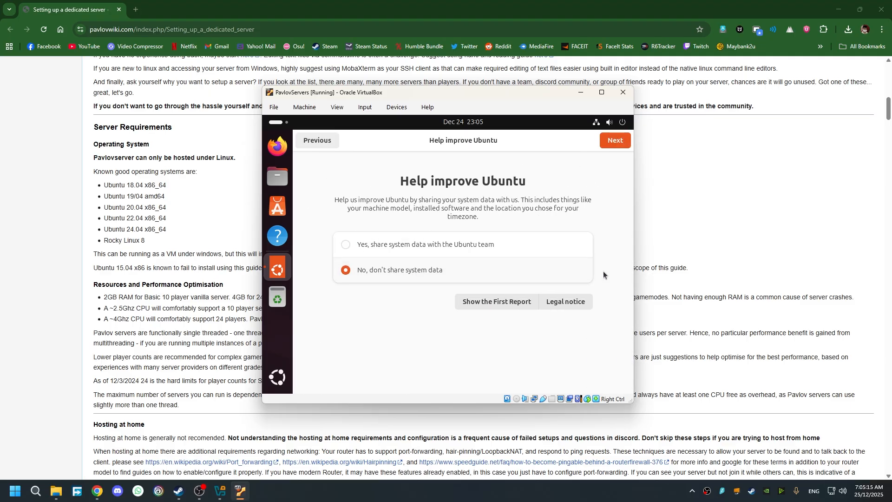
left_click(620, 143)
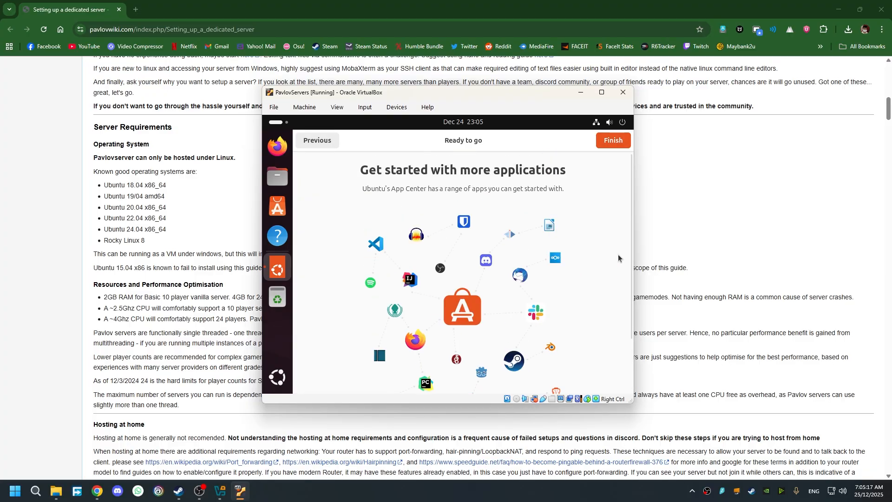
left_click(623, 144)
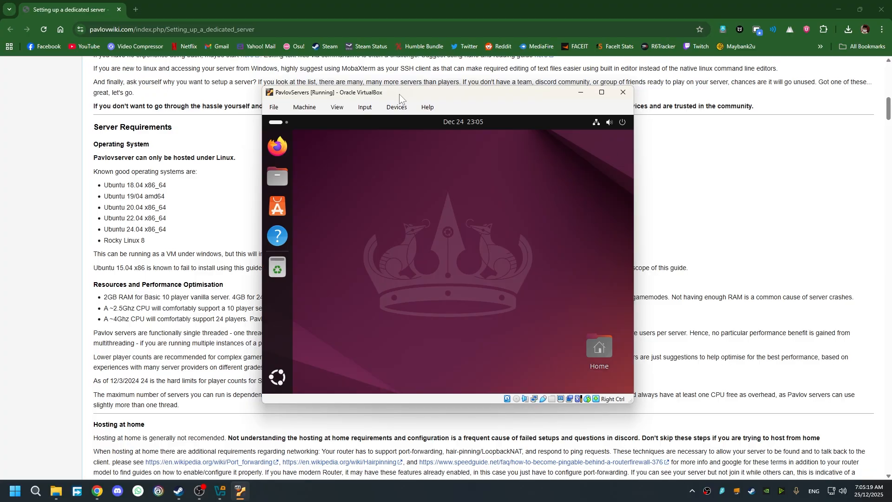
- Enlarge the VM window and move it up and left
left_click_drag(400, 94, 365, 81)
left_click_drag(599, 390, 724, 441)
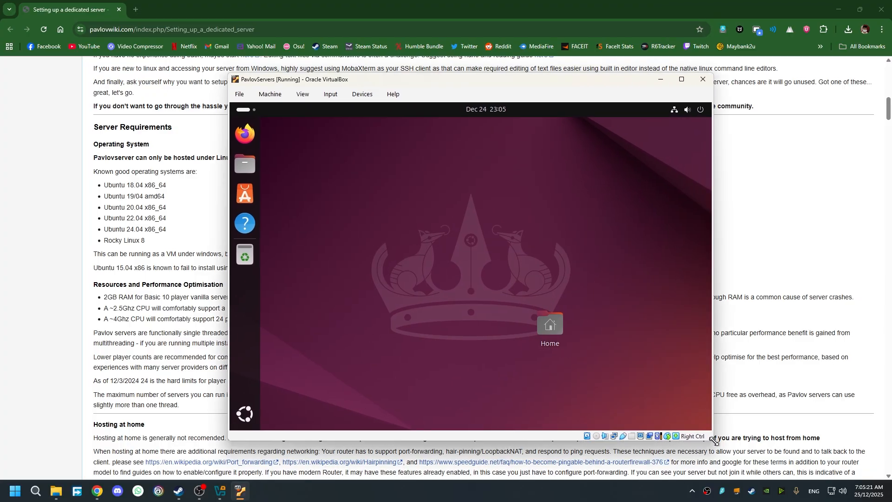
left_click_drag(339, 82, 330, 77)
- Set the VM's Adapter 1 to Bridged Adapter on the Realtek Gaming 2.5GbE Family Controller and save
left_click(259, 89)
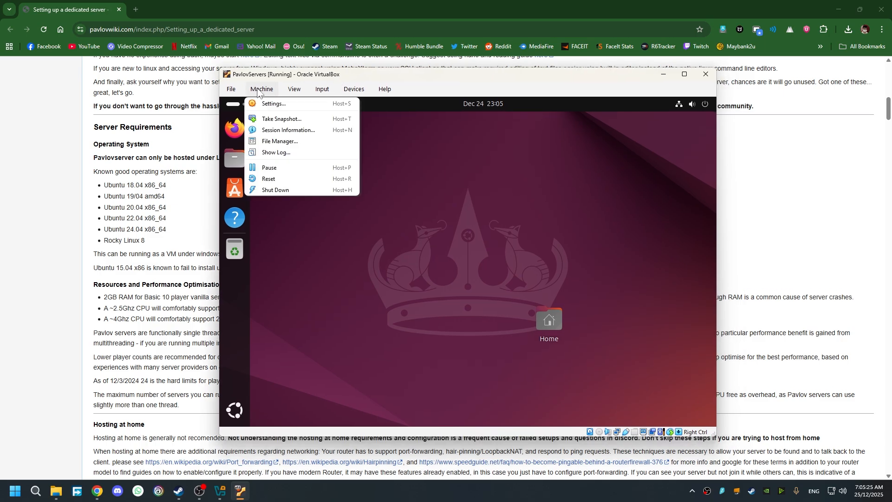
left_click(260, 105)
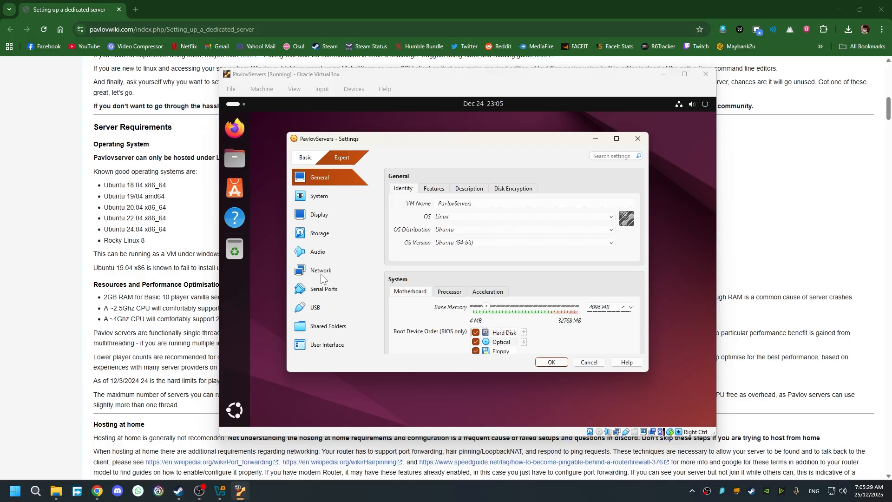
left_click(330, 270)
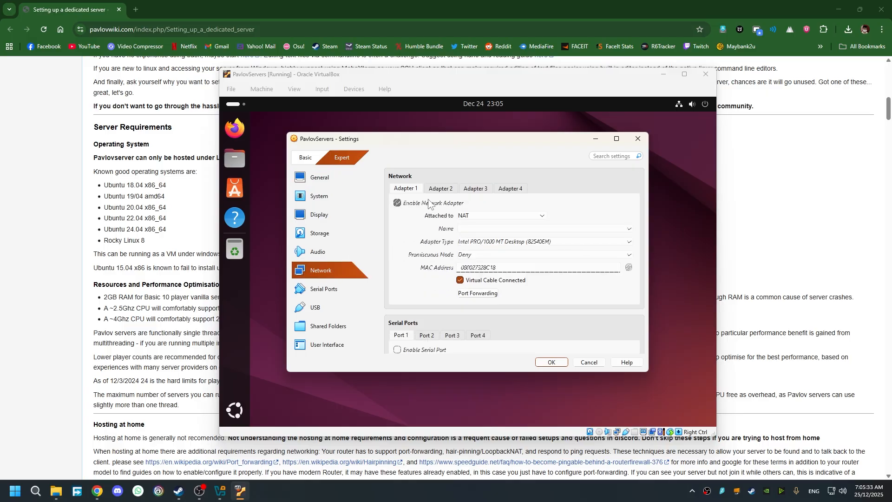
left_click(479, 217)
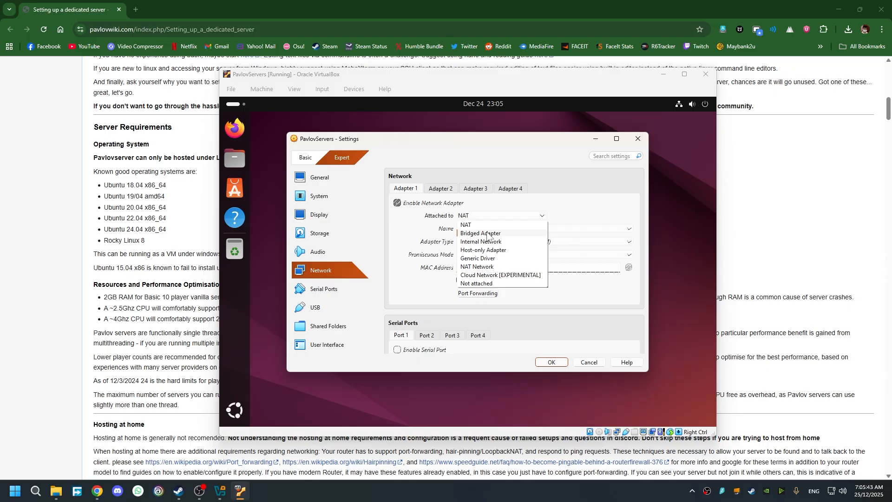
left_click(488, 233)
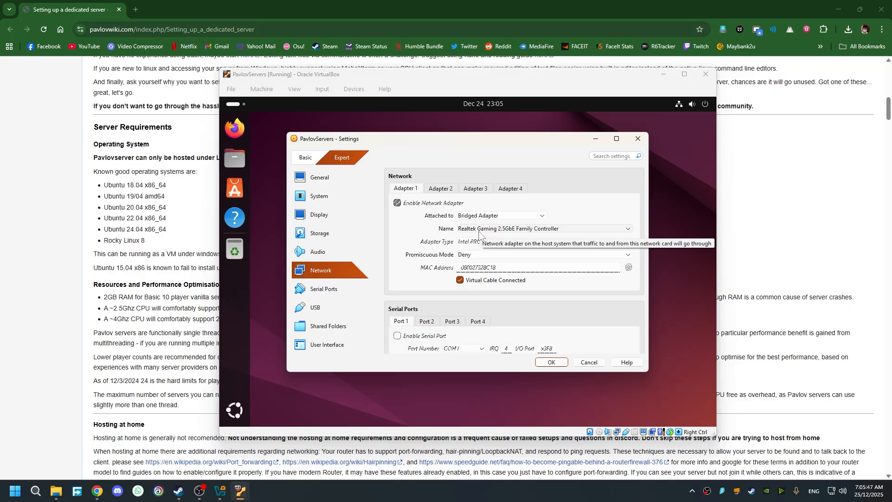
left_click(483, 228)
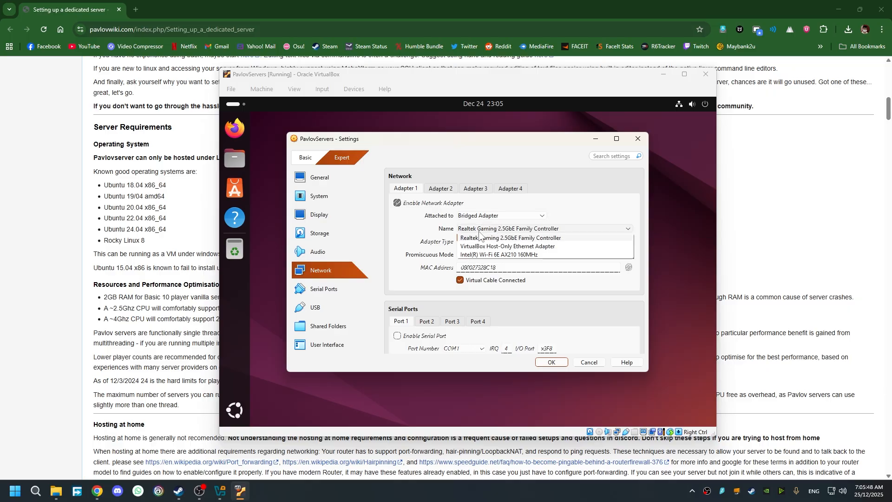
left_click(511, 238)
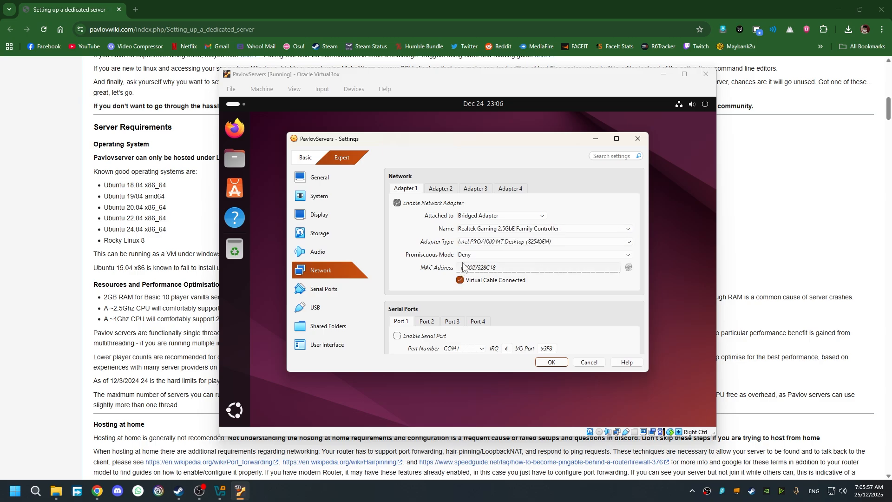
left_click(550, 362)
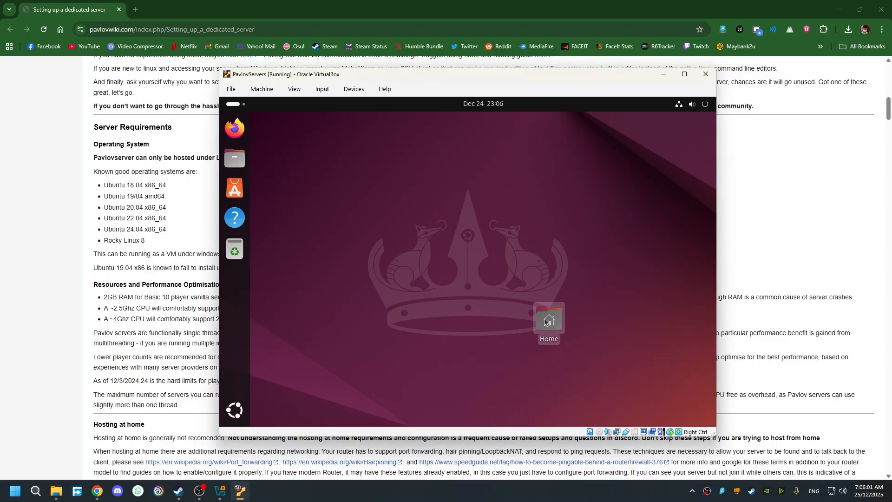
- Restart the Ubuntu guest from its system menu's Power Off > Restart option
left_click(704, 106)
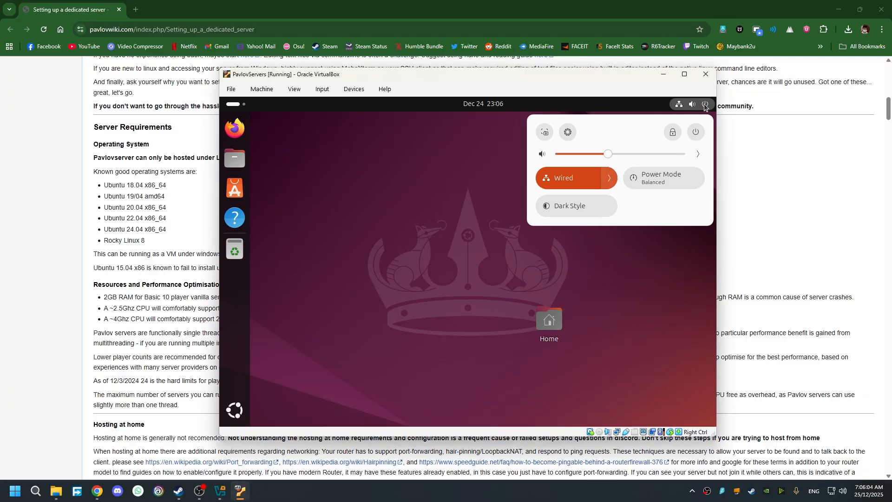
left_click(693, 136)
left_click(568, 205)
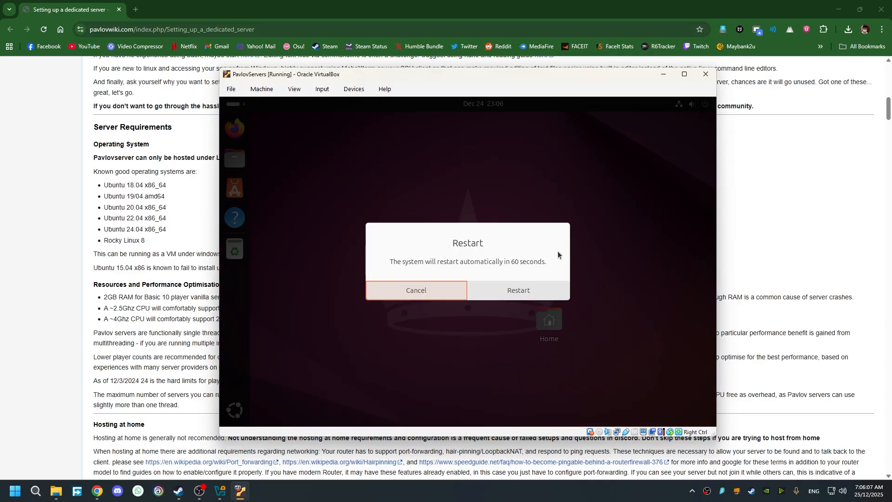
left_click(522, 288)
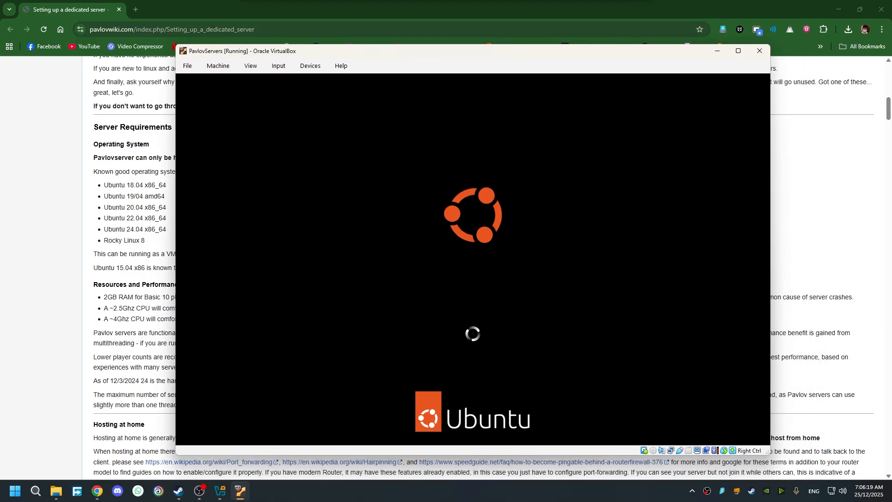
- Log back into the Ubuntu user account with its password and bring the VM window forward
left_click_drag(403, 55, 444, 74)
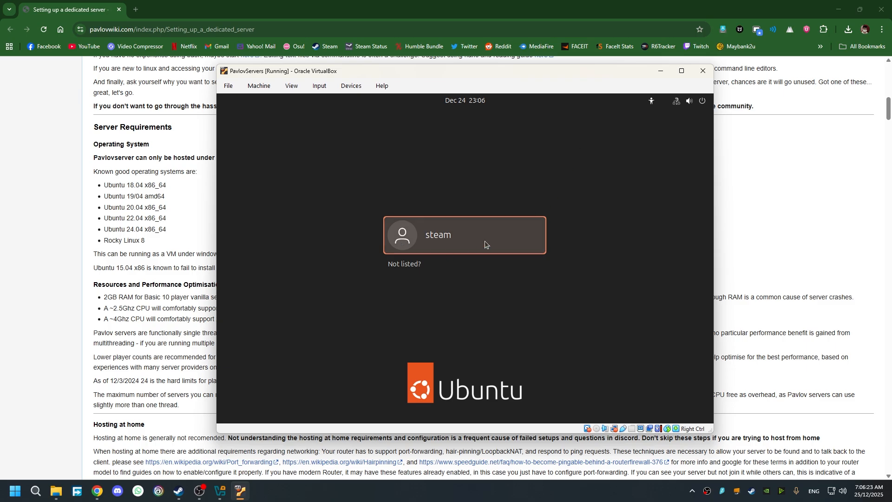
left_click(502, 242)
key("Return")
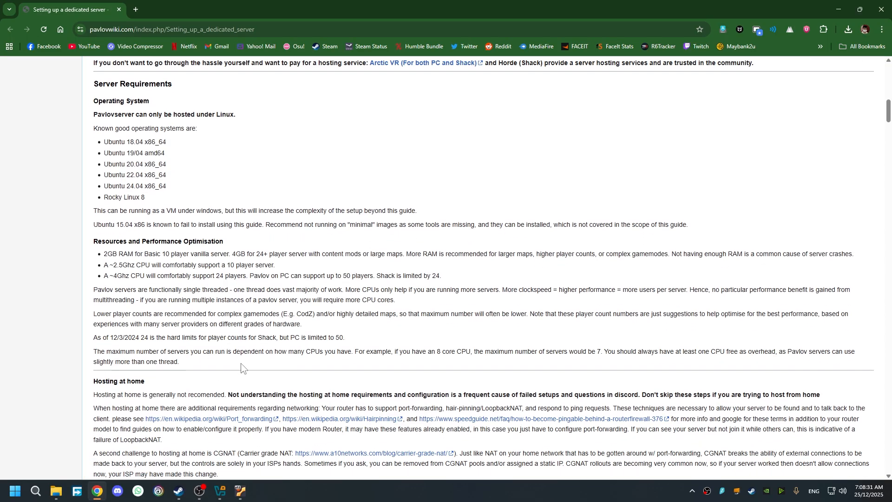
scroll(187, 412, "down", 1)
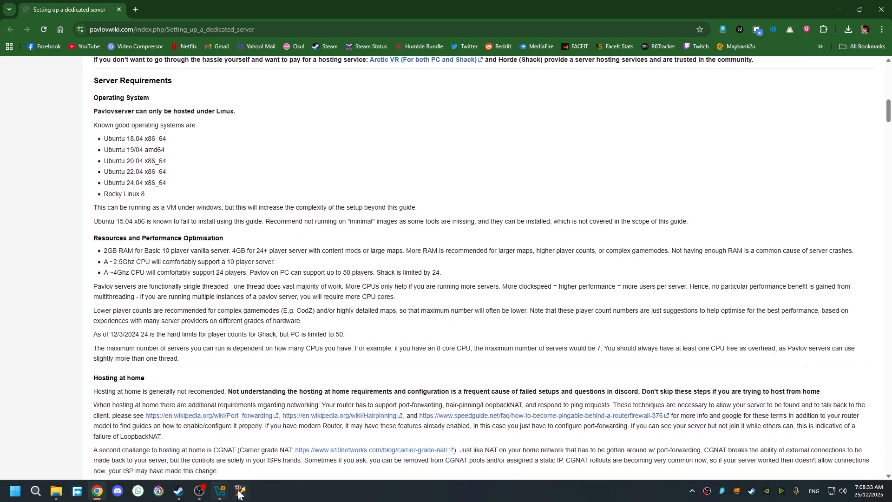
scroll(265, 319, "down", 6)
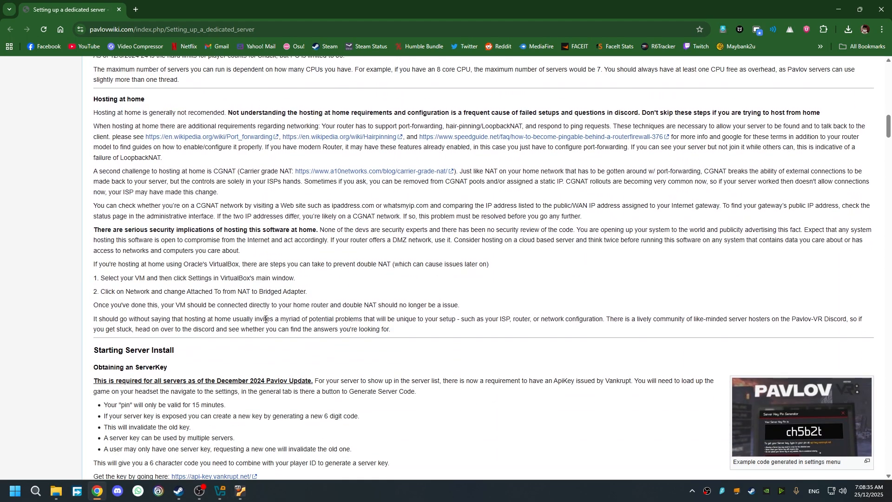
scroll(266, 319, "down", 1)
left_click(240, 492)
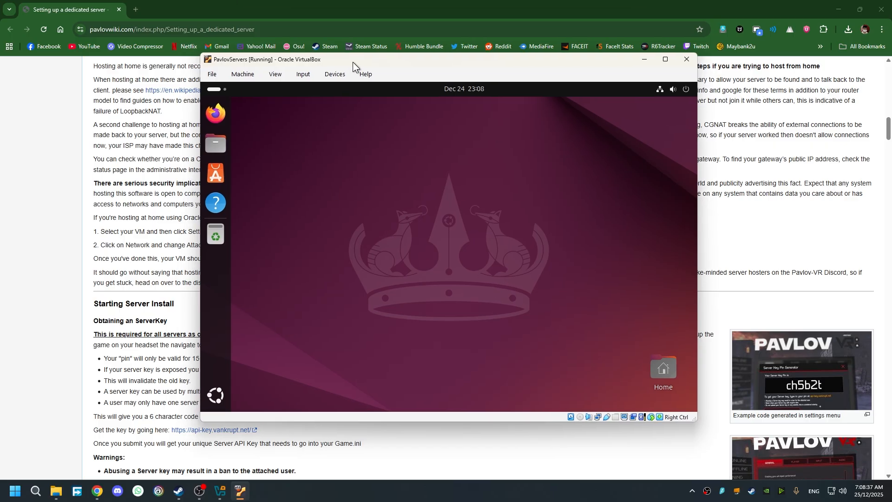
- Pin the Terminal app to the Ubuntu dock from the app grid
left_click_drag(353, 62, 358, 62)
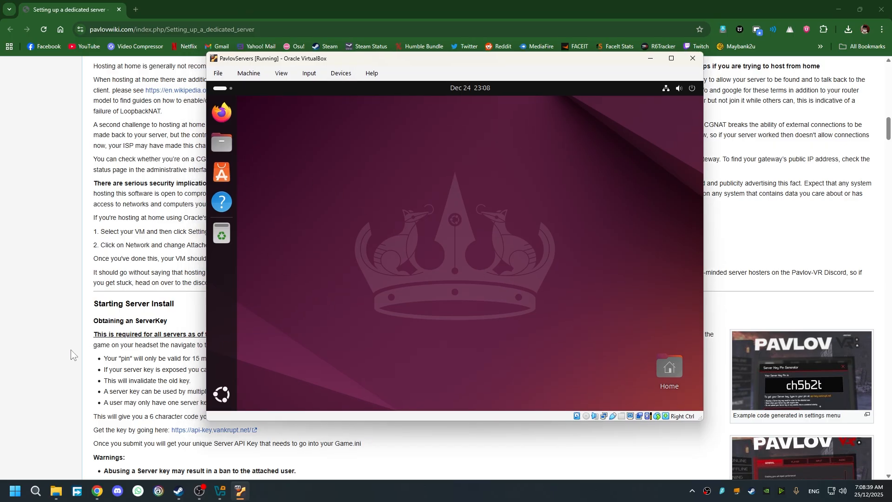
left_click(223, 396)
right_click(549, 221)
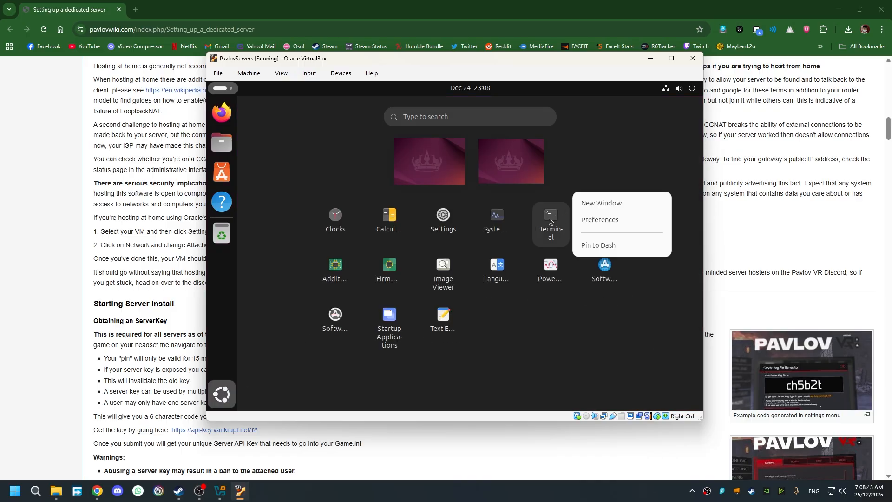
left_click(598, 246)
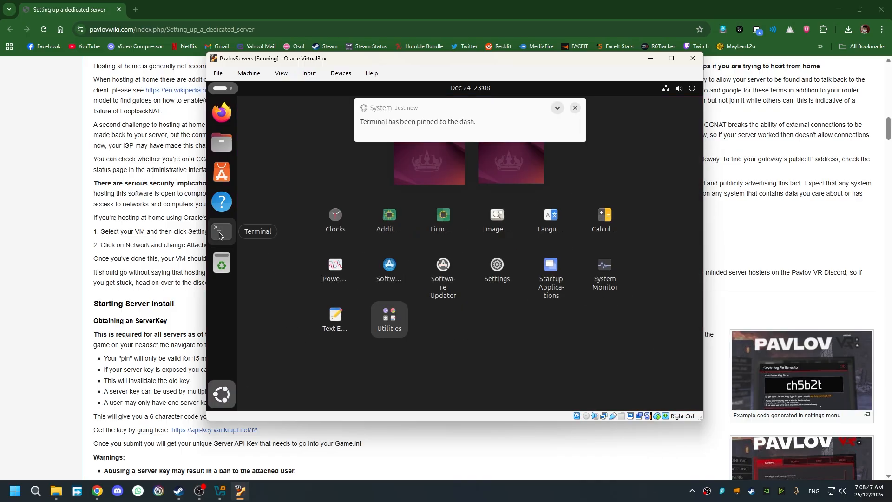
left_click(576, 108)
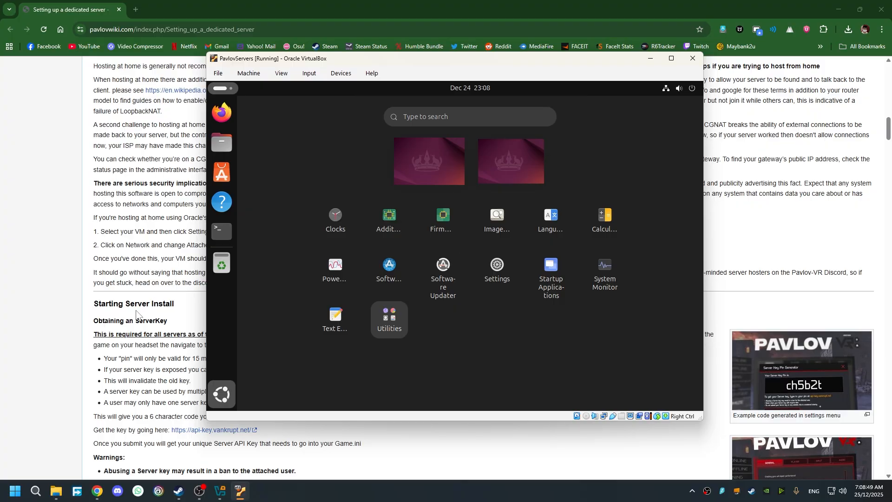
- Set the VM's Shared Clipboard to Bidirectional under Devices
left_click(342, 74)
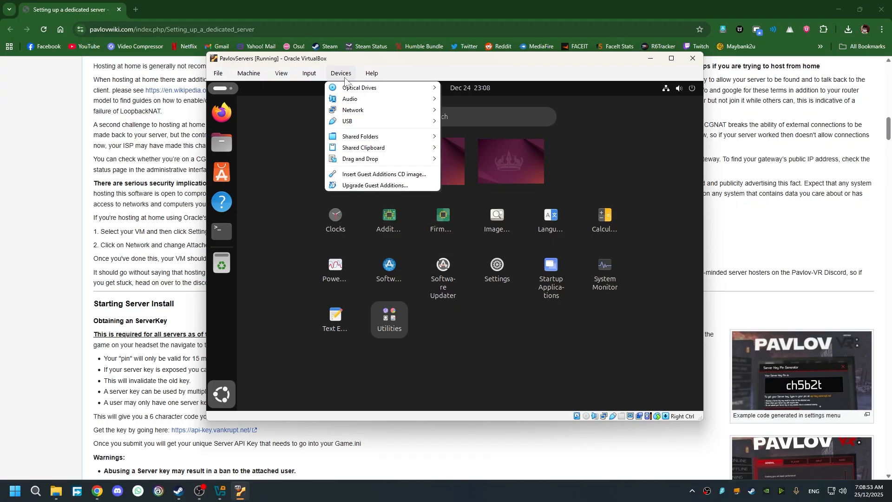
mouse_move(395, 148)
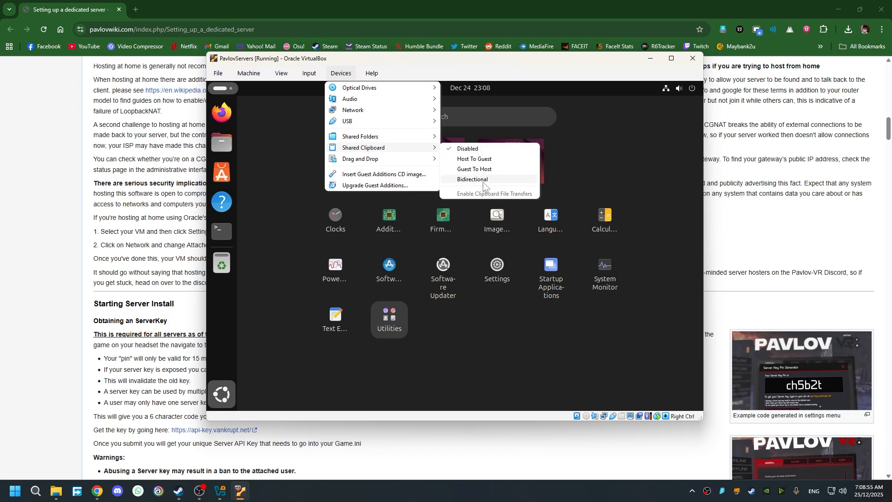
left_click(483, 181)
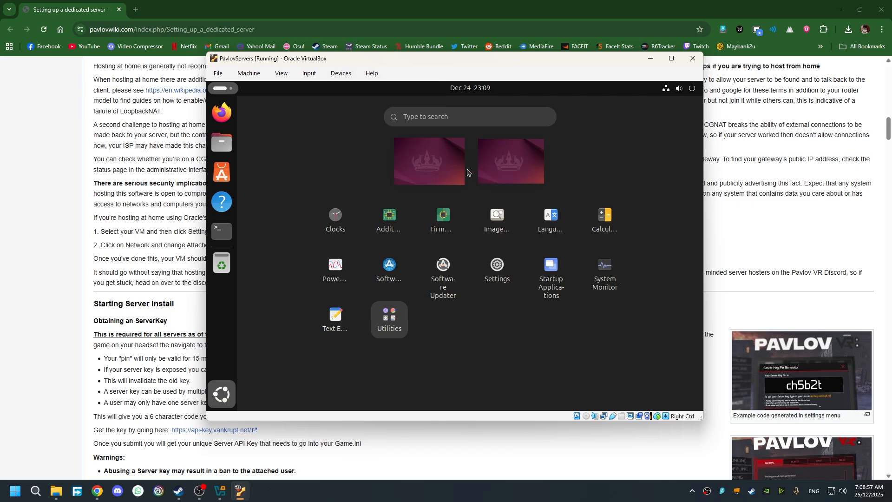
left_click(341, 73)
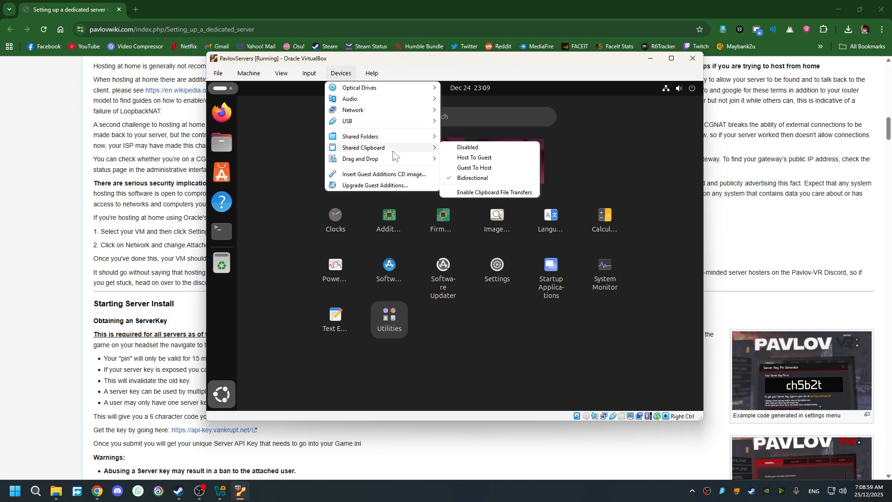
- Test the shared clipboard by copying wiki text and pasting it into the guest search
left_click(158, 259)
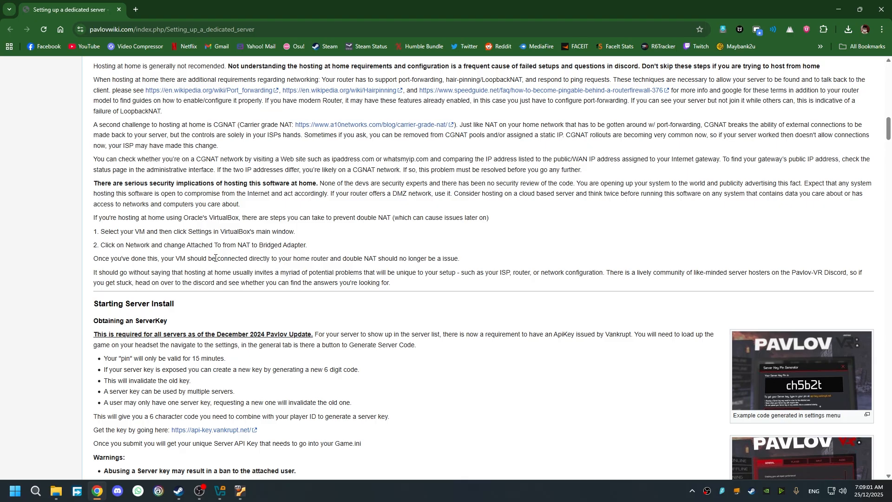
left_click_drag(215, 258, 260, 258)
key("ctrl+c")
left_click(239, 491)
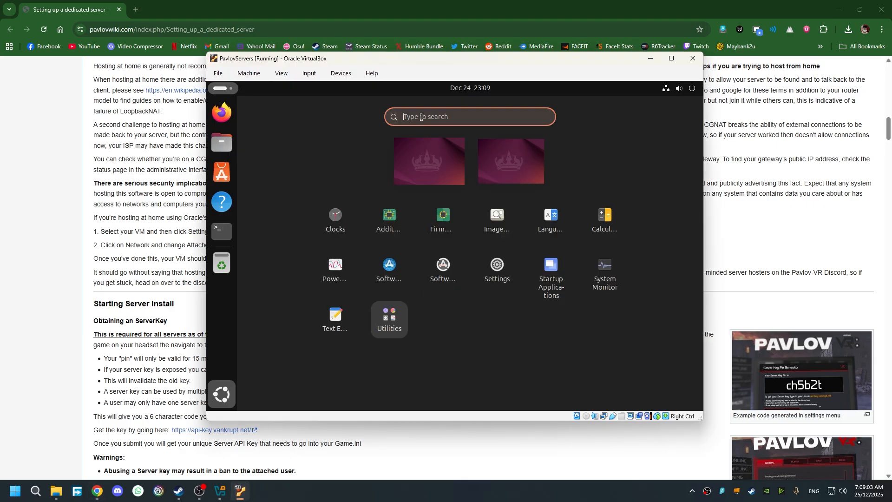
key("ctrl+v")
key("ctrl+a")
- Clear the test text and read the wiki's Obtaining an ServerKey introduction and December 2024 note
key("BackSpace")
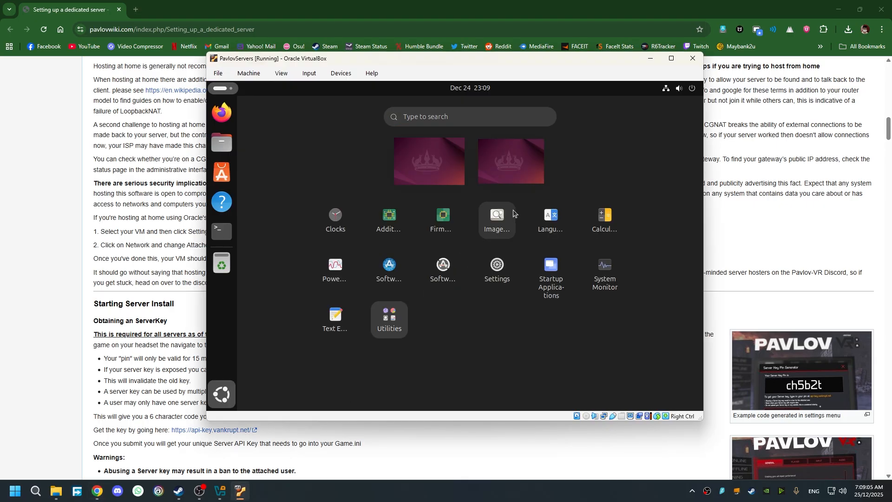
left_click(141, 335)
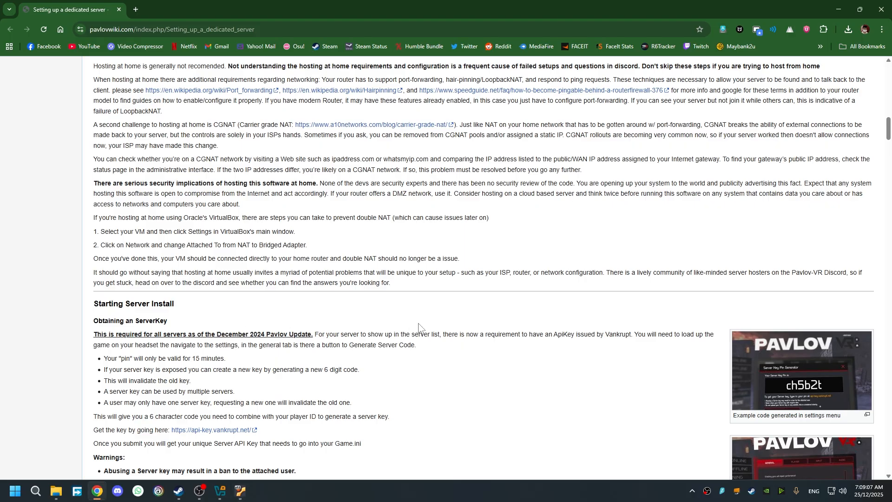
scroll(437, 331, "down", 1)
scroll(307, 309, "down", 2)
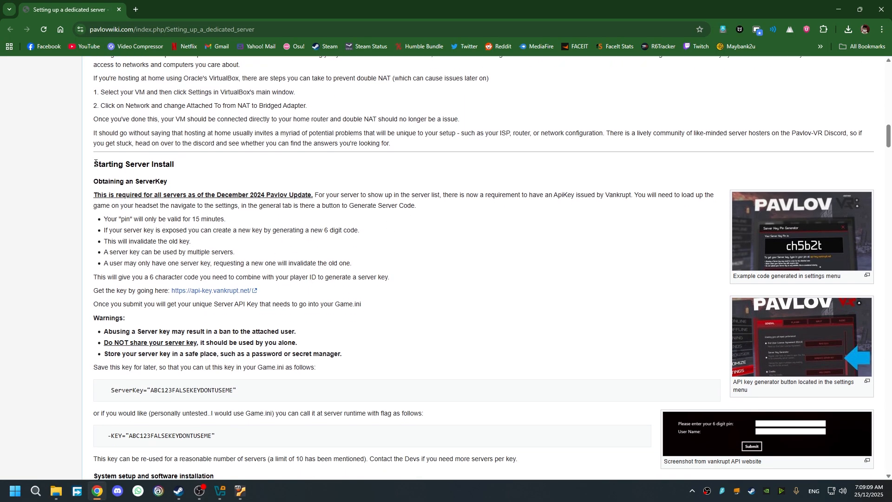
left_click_drag(94, 181, 362, 196)
left_click_drag(96, 195, 314, 195)
left_click(438, 228)
- Read further through the ServerKey section's Game.ini and sample server key details
scroll(439, 234, "down", 1)
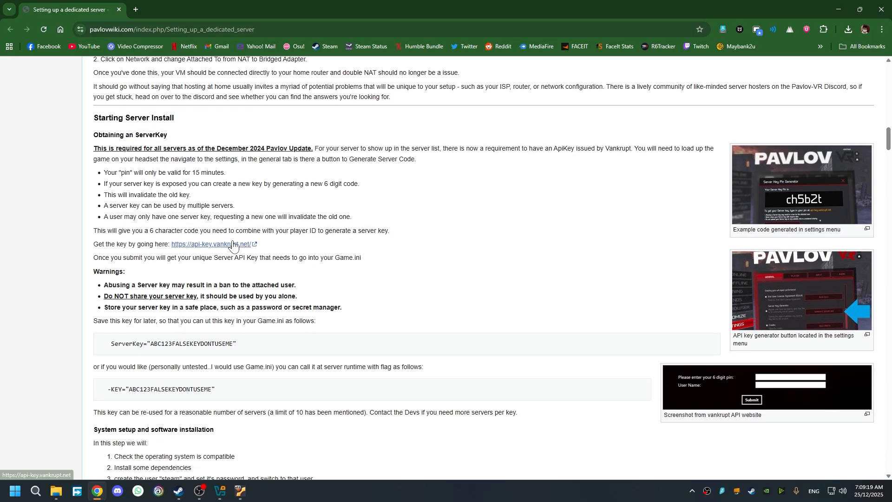
left_click_drag(361, 256, 336, 257)
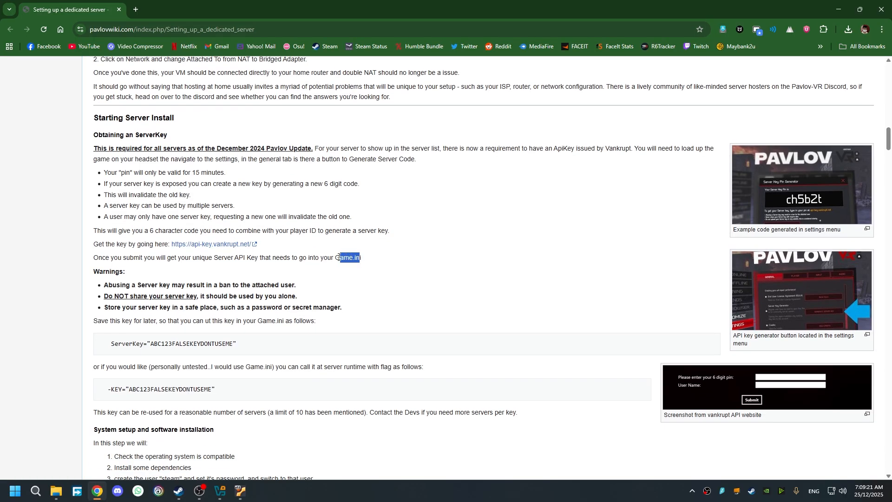
left_click(370, 265)
scroll(368, 285, "down", 1)
left_click_drag(232, 298, 149, 294)
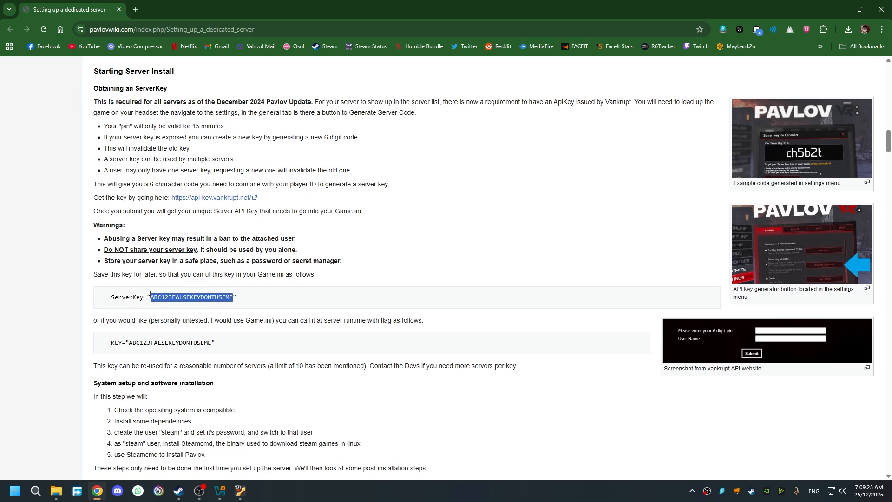
left_click(273, 296)
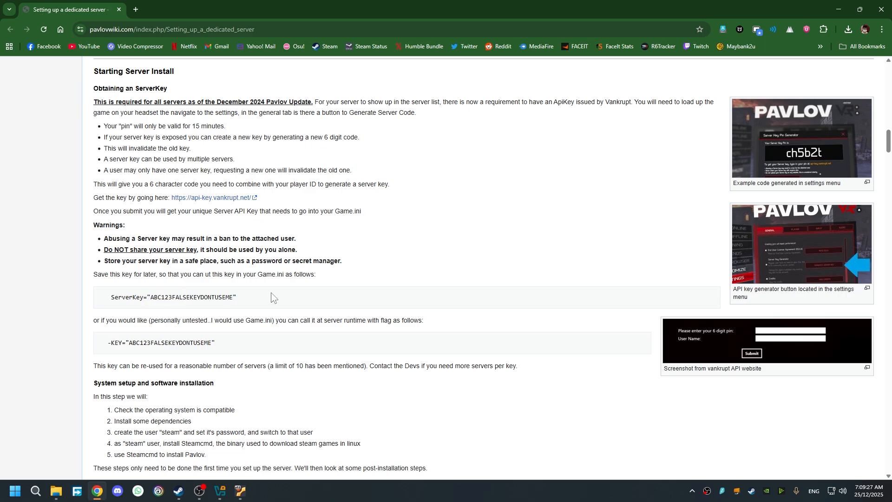
- Open the api-key.vankrupt.net link in a new tab, see error 523, and close it
middle_click(223, 198)
left_click(197, 13)
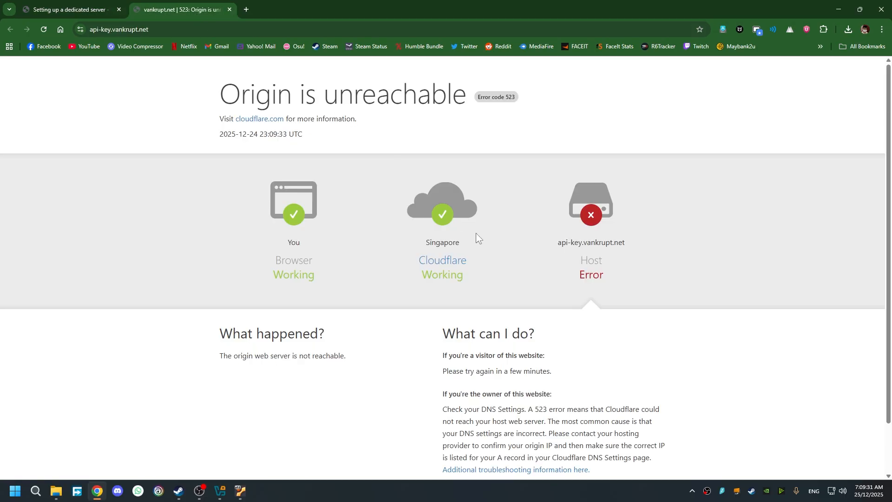
scroll(625, 268, "down", 1)
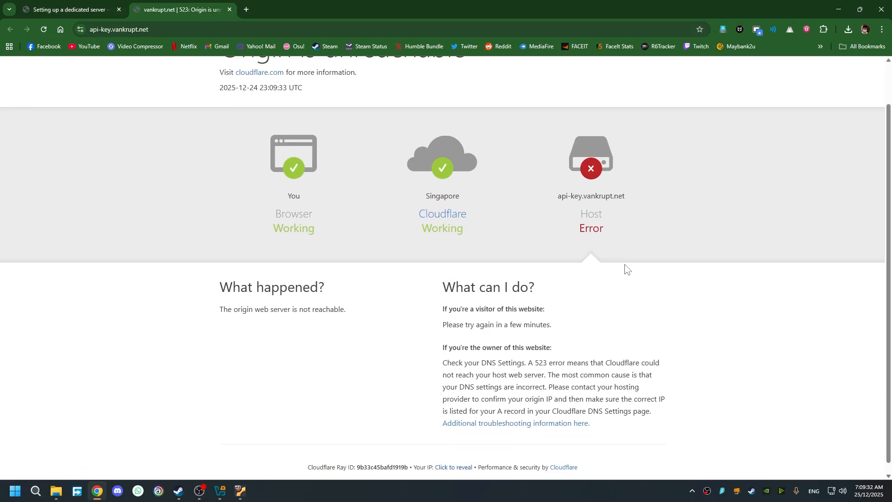
middle_click(200, 12)
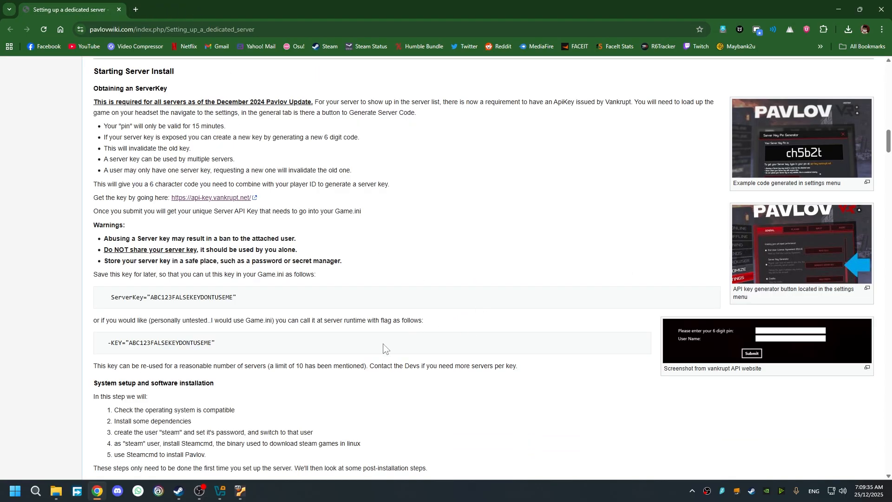
- Review Step 1 and the supported operating systems list, including Ubuntu 24.04 x86_64
scroll(382, 343, "down", 1)
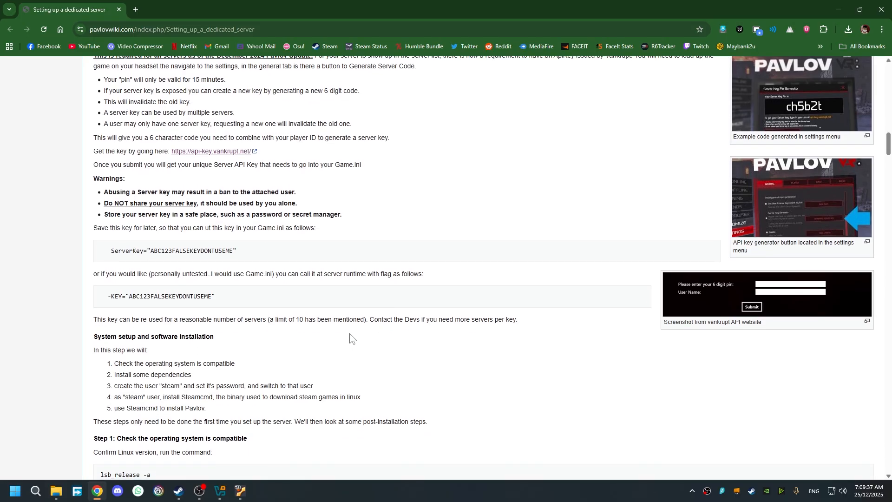
scroll(350, 337, "down", 3)
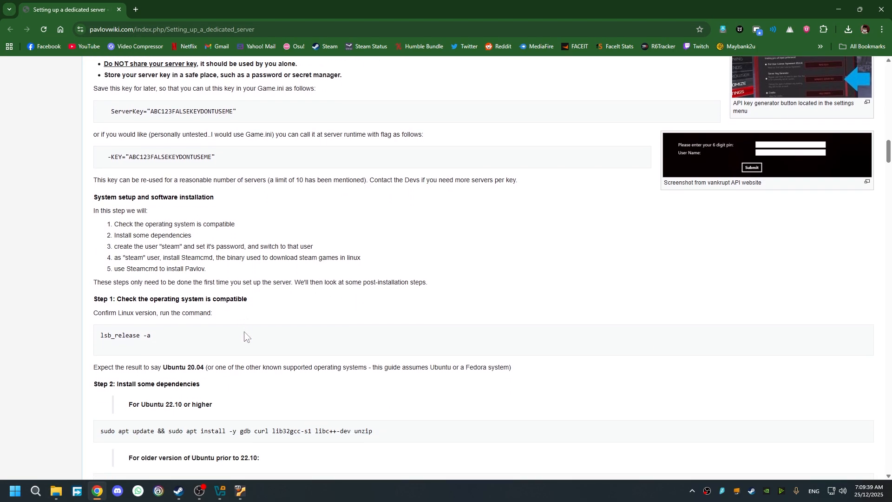
scroll(272, 286, "down", 2)
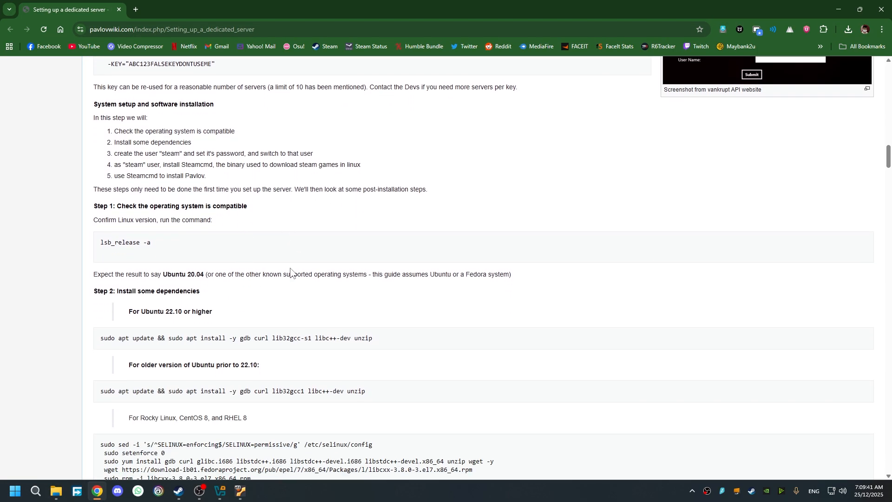
left_click_drag(94, 205, 156, 208)
left_click(264, 213)
scroll(330, 293, "up", 15)
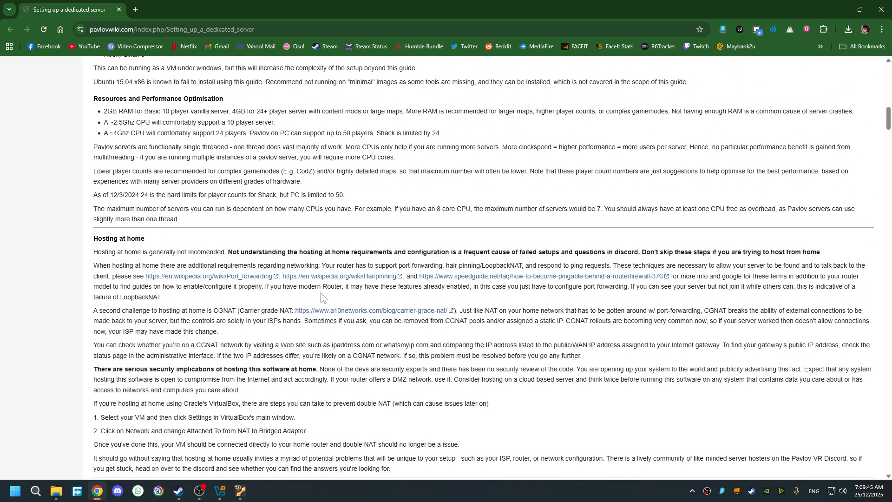
scroll(320, 297, "up", 6)
left_click_drag(167, 322, 92, 280)
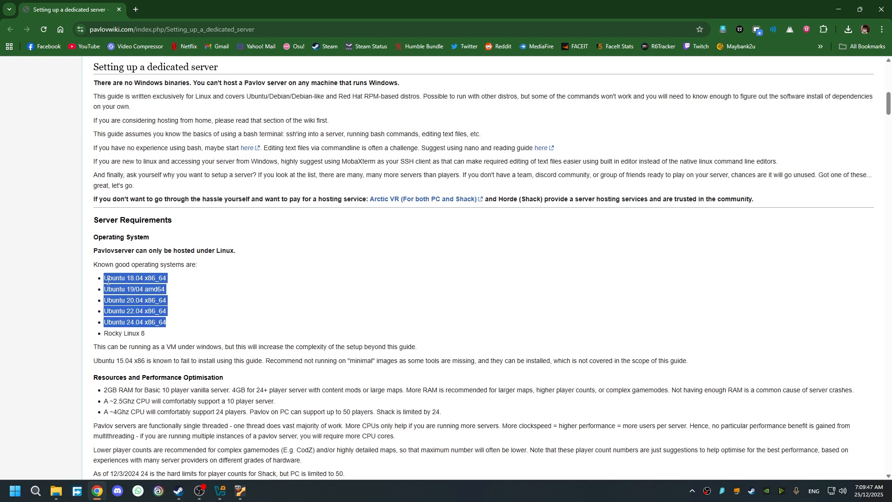
left_click_drag(170, 328, 105, 278)
left_click(288, 321)
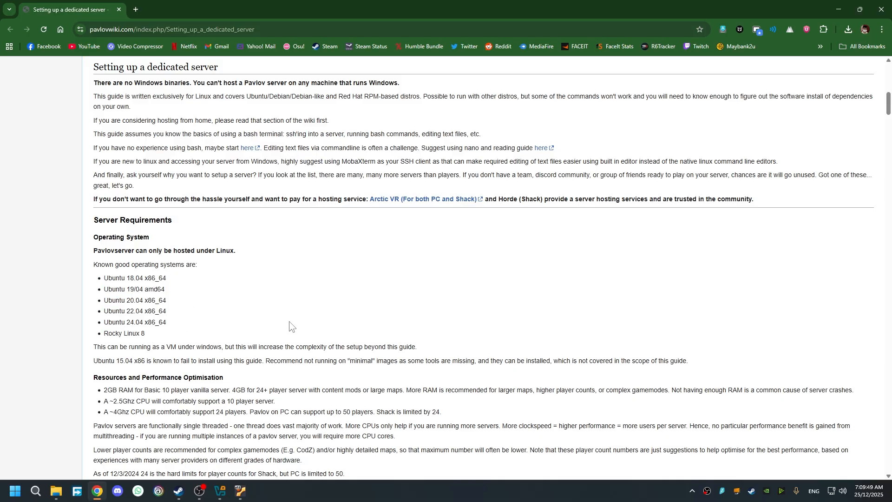
left_click_drag(180, 322, 105, 321)
left_click(308, 322)
- Select the 'sudo apt update && sudo apt install ...' command for Ubuntu 22.10 or higher
scroll(336, 320, "down", 20)
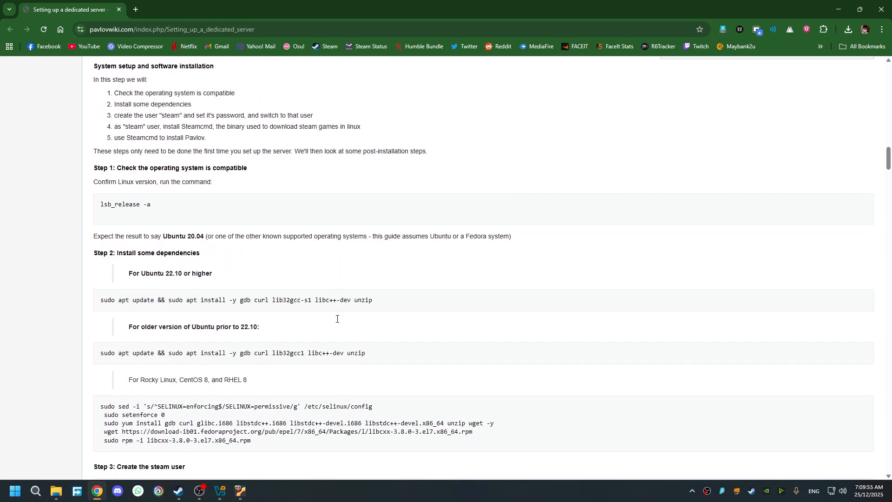
scroll(336, 319, "down", 1)
scroll(337, 319, "up", 1)
scroll(230, 251, "down", 1)
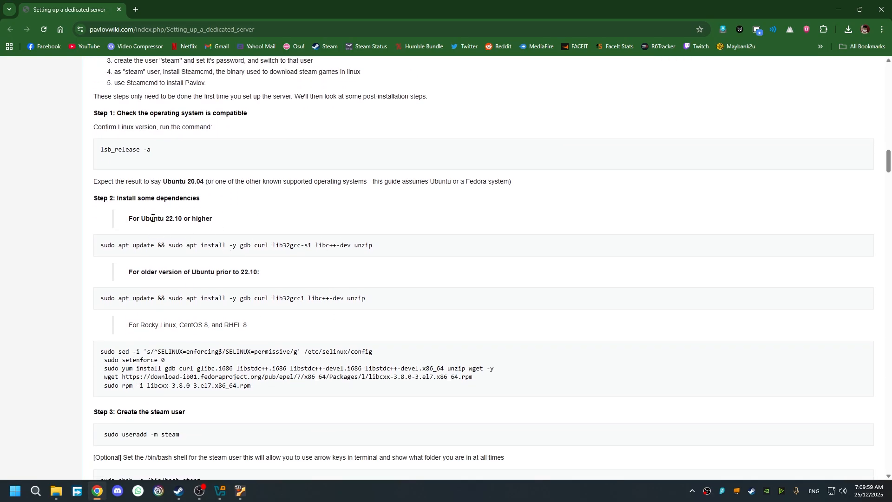
left_click_drag(145, 218, 233, 219)
left_click(201, 218)
left_click(233, 219)
left_click_drag(379, 251, 97, 247)
key("ctrl+c")
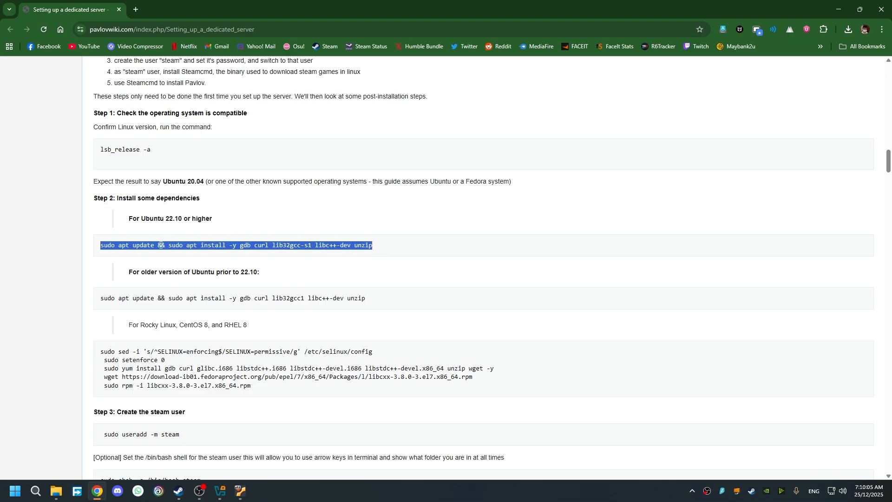
- Paste and run the apt command installing gdb, curl, lib32gcc-s1, libc++-dev and unzip in a VM terminal
left_click(240, 491)
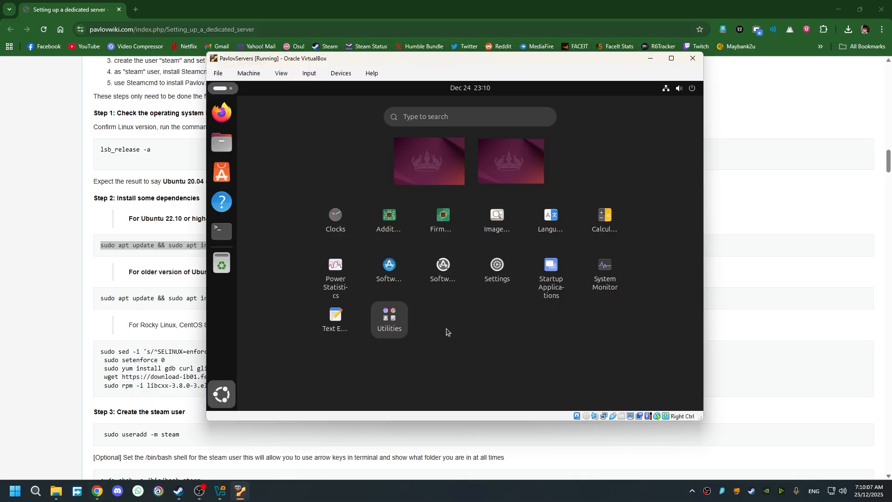
left_click(221, 231)
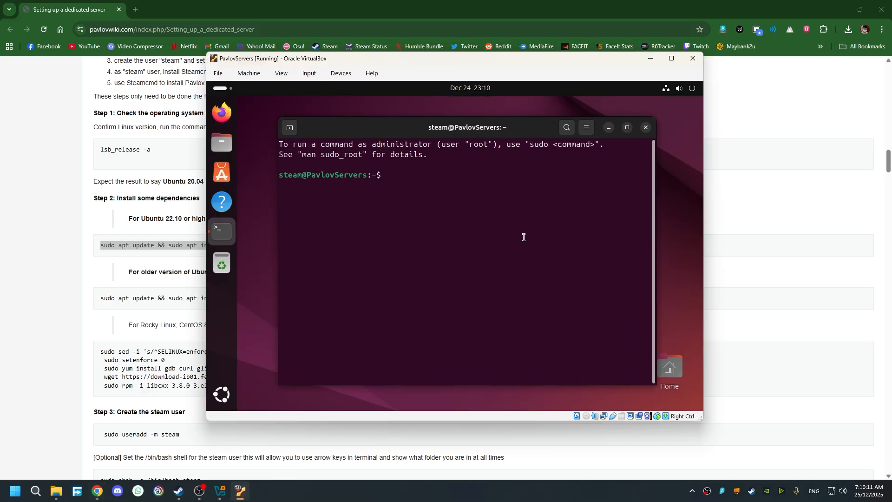
key("ctrl+shift+v")
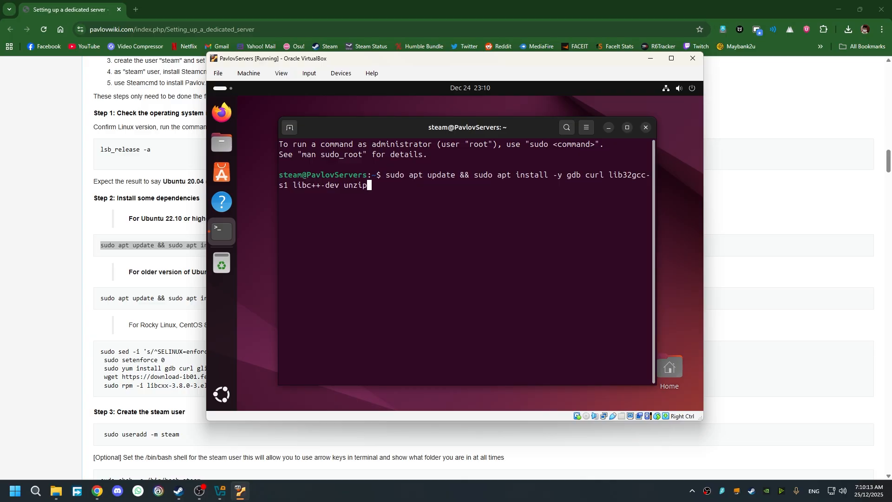
key("Return")
key("Return")
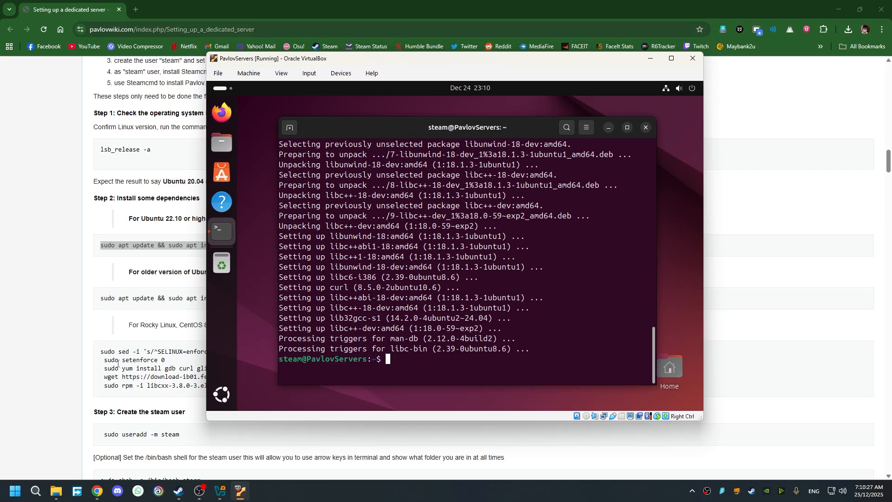
left_click(133, 372)
scroll(230, 289, "down", 1)
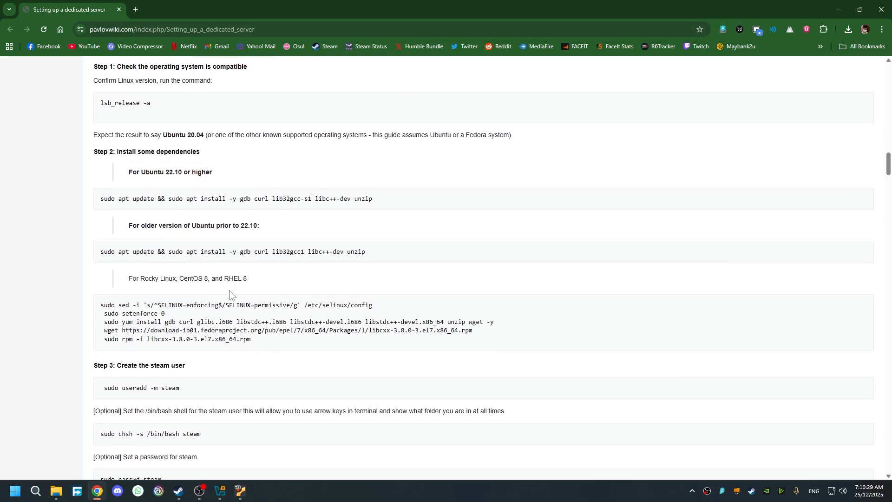
- Scroll past Step 3's steam user setup and select Step 4's 'mkdir ~/Steam && cd ~/Steam && curl ...' command
scroll(246, 314, "down", 3)
scroll(241, 313, "up", 3)
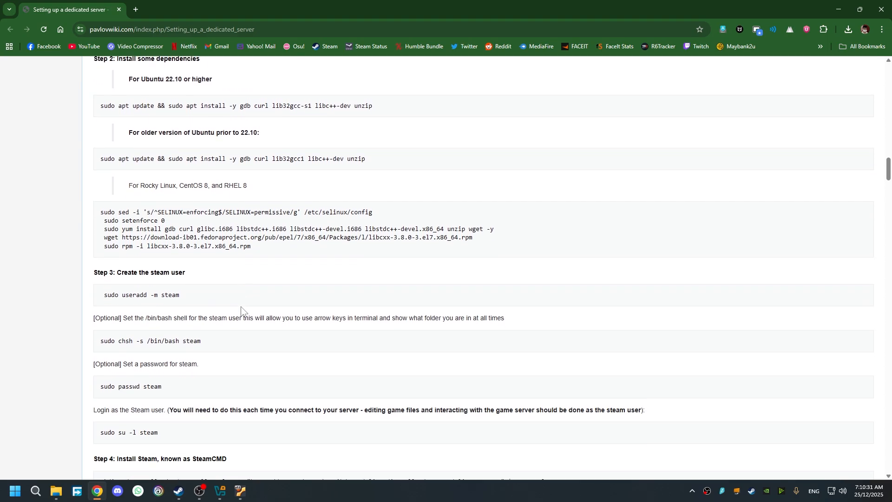
scroll(192, 334, "down", 3)
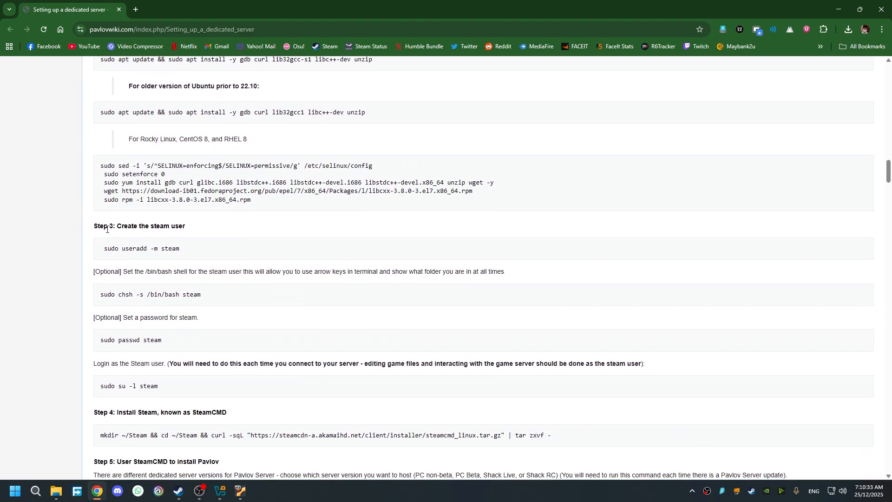
left_click_drag(96, 225, 195, 231)
left_click(195, 231)
mouse_move(220, 491)
mouse_move(219, 453)
scroll(382, 320, "down", 1)
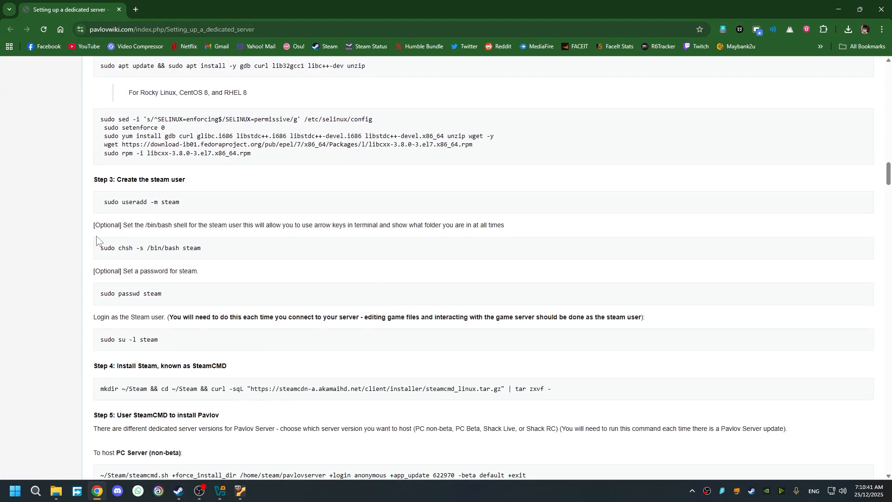
mouse_move(101, 201)
left_mouse_down()
mouse_move(232, 352)
mouse_move(98, 285)
mouse_move(90, 205)
left_mouse_up()
left_click(209, 337)
scroll(227, 326, "down", 2)
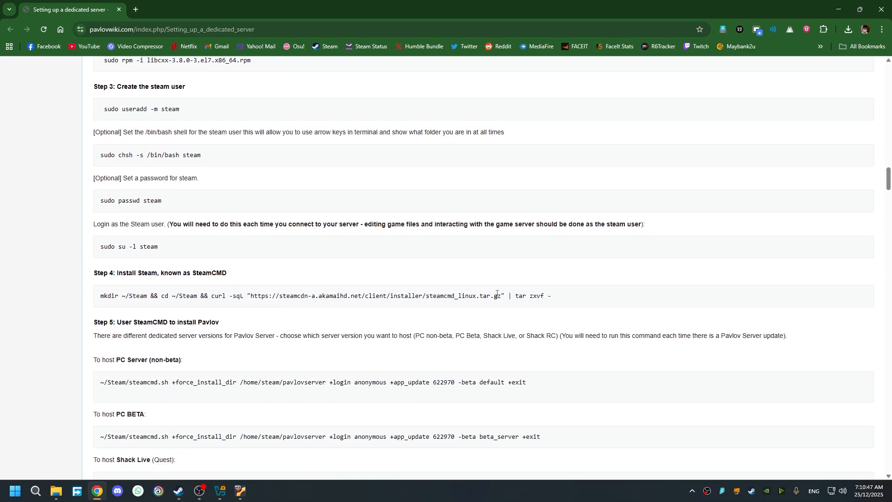
left_click_drag(548, 297, 105, 292)
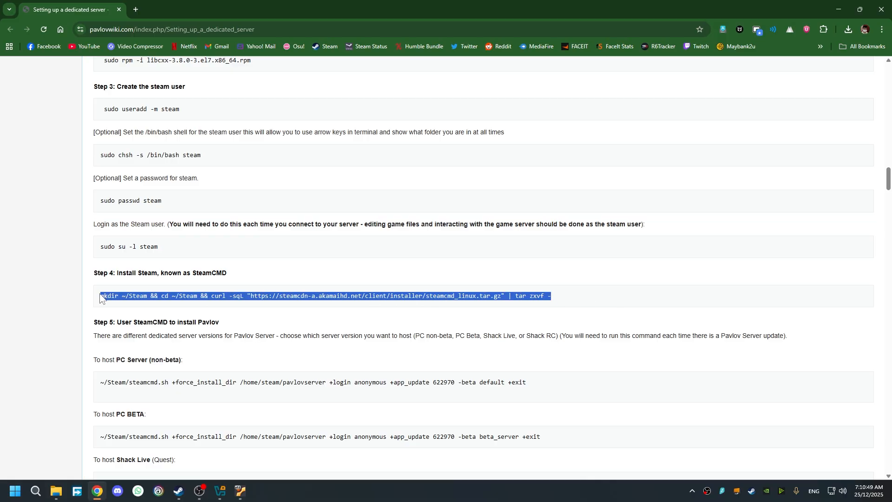
- Paste the SteamCMD download-and-extract command into the VM terminal to unpack it into ~/Steam
left_click(239, 491)
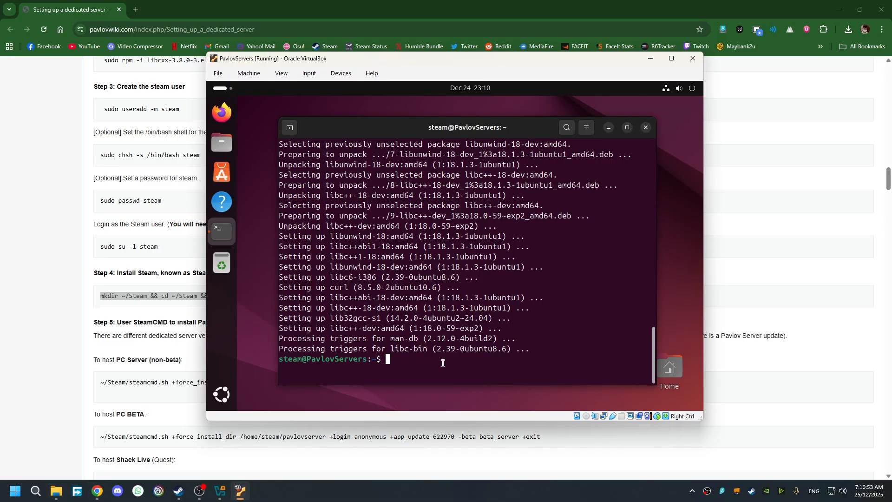
type("mkdir ~/Steam && cd ~/Steam && curl -sqL \"https://steamcdn-a.akamaihd.net/client/installer/steamcmd_linux.tar.gz\" | tar zxvf -")
key("BackSpace")
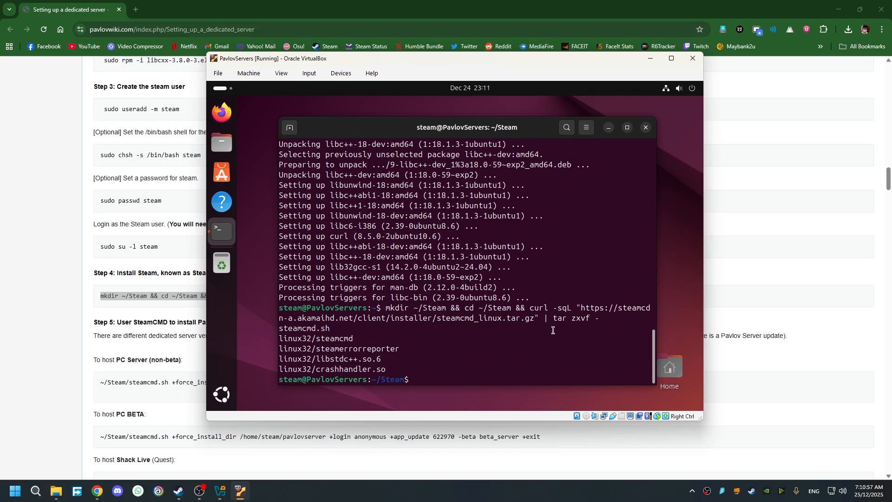
- Scroll to Step 5 and select the 'To host PC Server (non-beta)' steamcmd.sh command
left_click(135, 346)
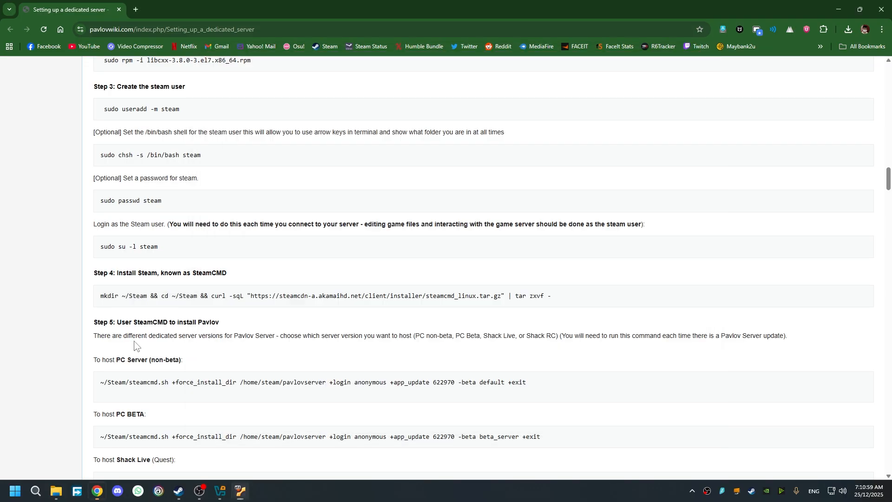
scroll(441, 344, "down", 1)
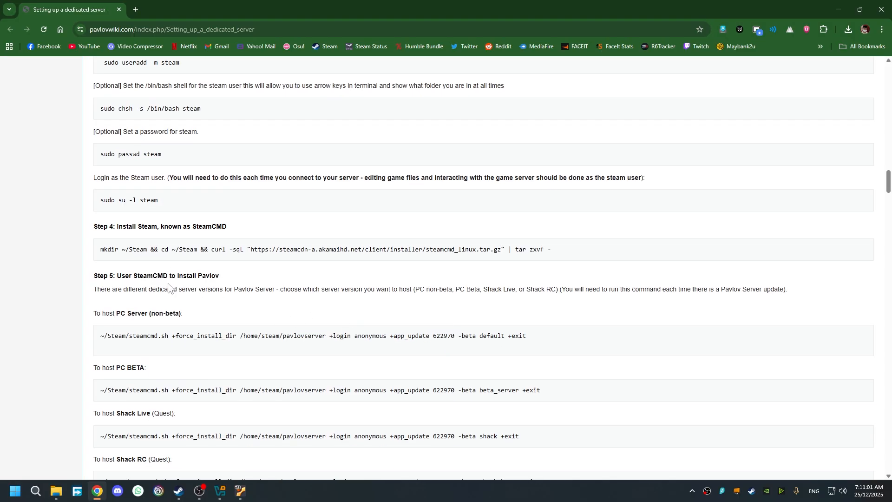
scroll(169, 288, "down", 1)
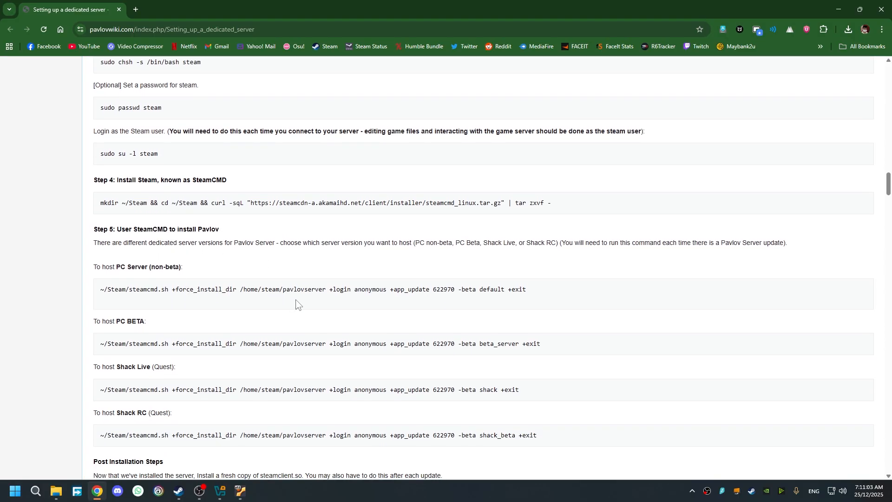
scroll(295, 299, "down", 1)
mouse_move(94, 220)
left_mouse_down()
mouse_move(288, 346)
mouse_move(579, 390)
mouse_move(565, 398)
mouse_move(101, 239)
mouse_move(95, 218)
left_mouse_up()
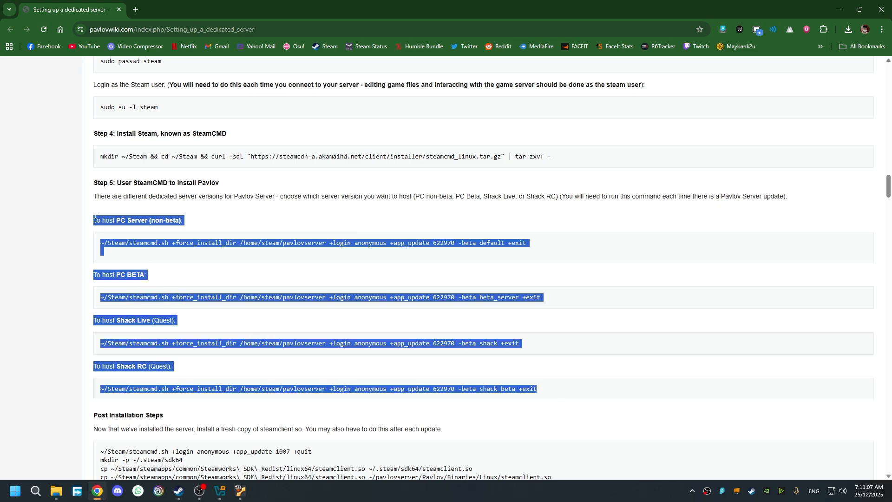
left_click(179, 253)
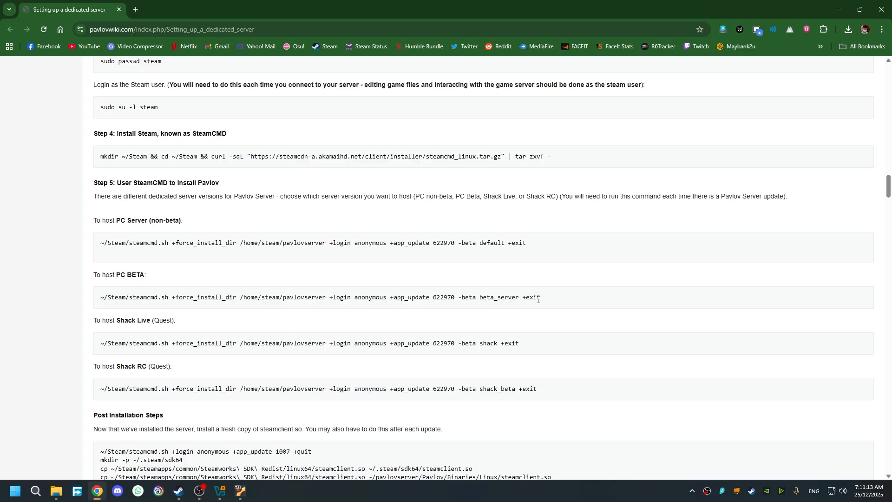
left_click_drag(529, 244, 94, 248)
key("ctrl+c")
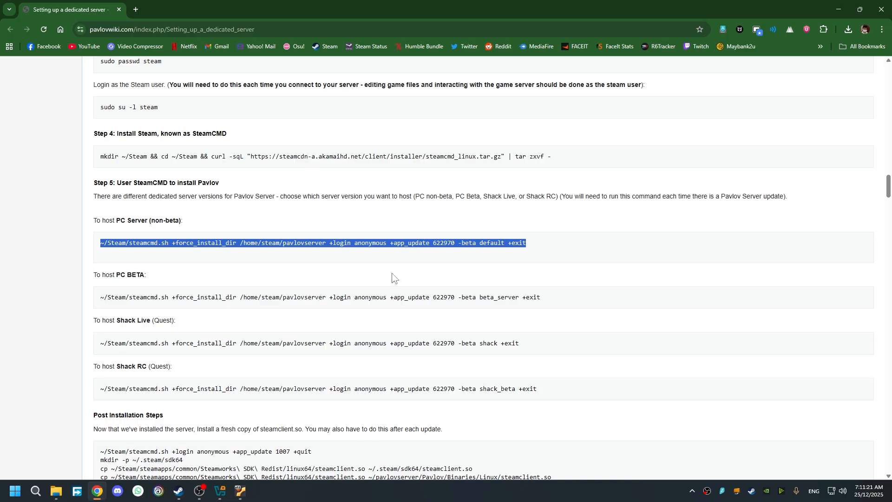
- Run the pasted steamcmd.sh install command without +exit; app 622970 fails with Missing configuration
left_click(240, 491)
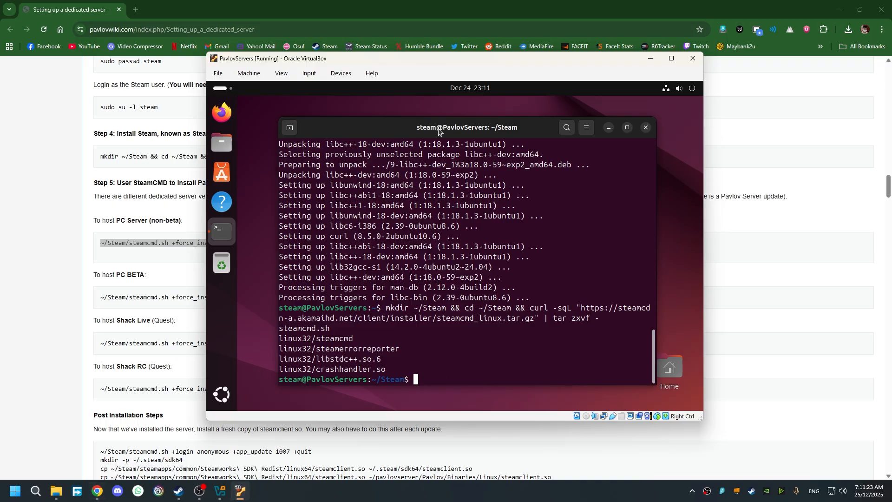
key("ctrl+shift+v")
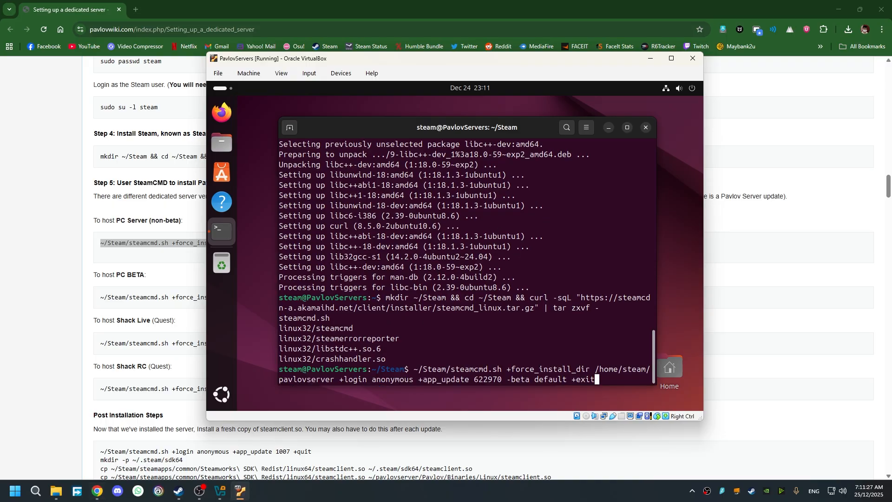
key("BackSpace")
key("BackSpace")
key("BackSpace")
key("BackSpace")
key("BackSpace")
key("BackSpace")
key("Return")
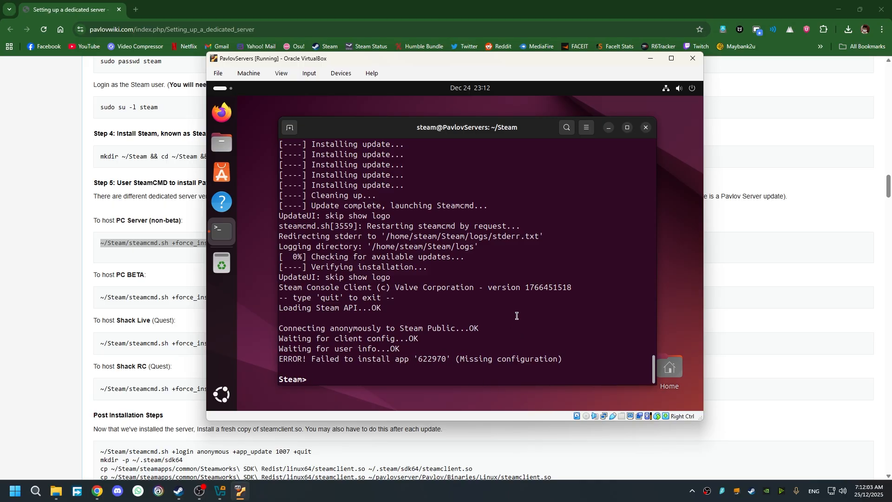
- Run the pasted install command inside SteamCMD, then exit back to the shell
key("Up")
key("BackSpace")
key("BackSpace")
key("BackSpace")
key("BackSpace")
key("ctrl+shift+v")
key("Return")
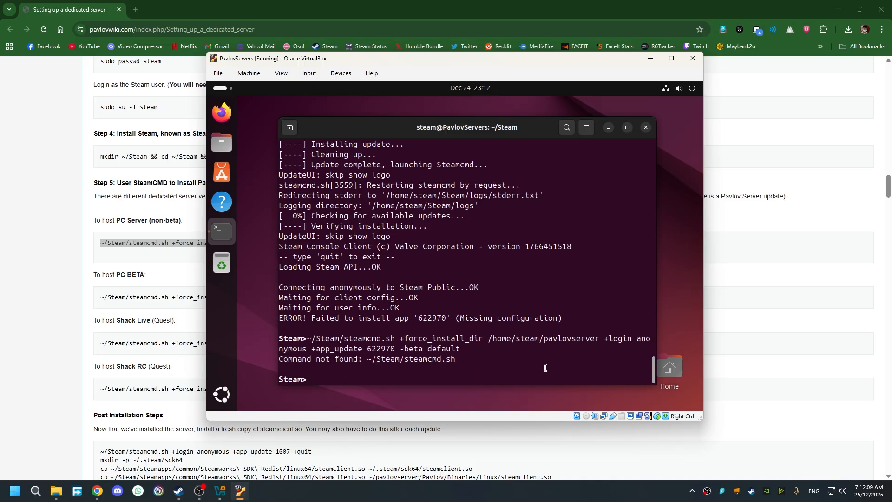
type("exit")
key("Return")
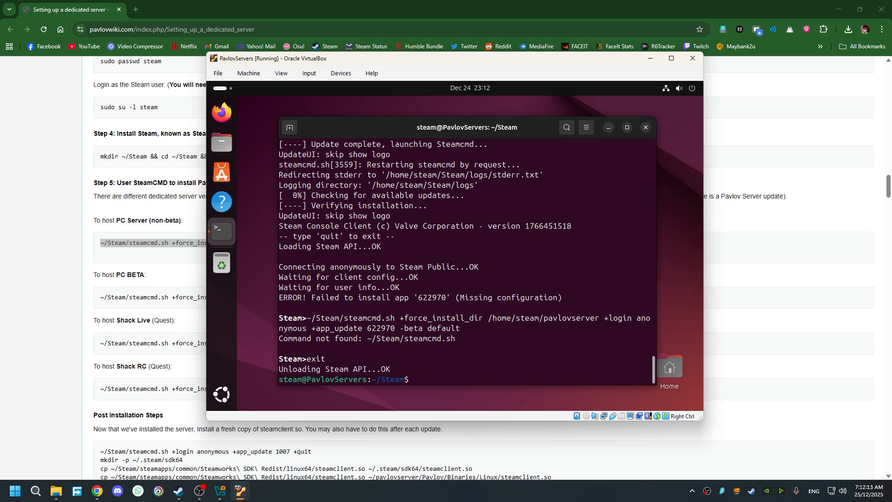
- Install app 622970 into /home/steam/pavlovserver with steamcmd using -beta default, omitting +exit
key("ctrl+shift+v")
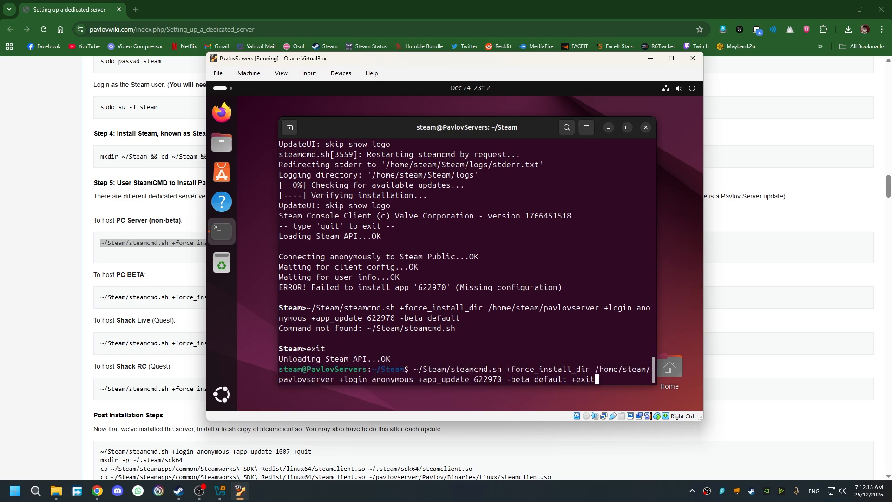
key("BackSpace")
key("BackSpace")
key("BackSpace")
key("BackSpace")
key("BackSpace")
key("BackSpace")
key("Return")
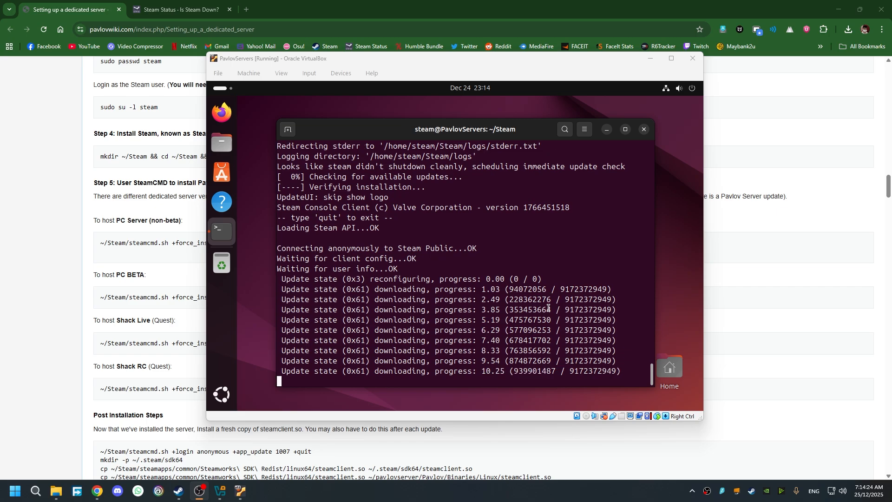
scroll(533, 311, "up", 5)
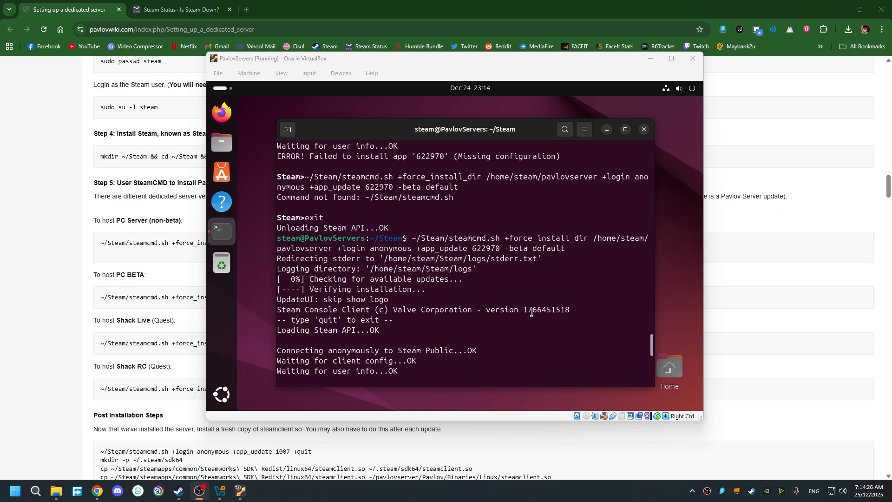
scroll(530, 310, "up", 1)
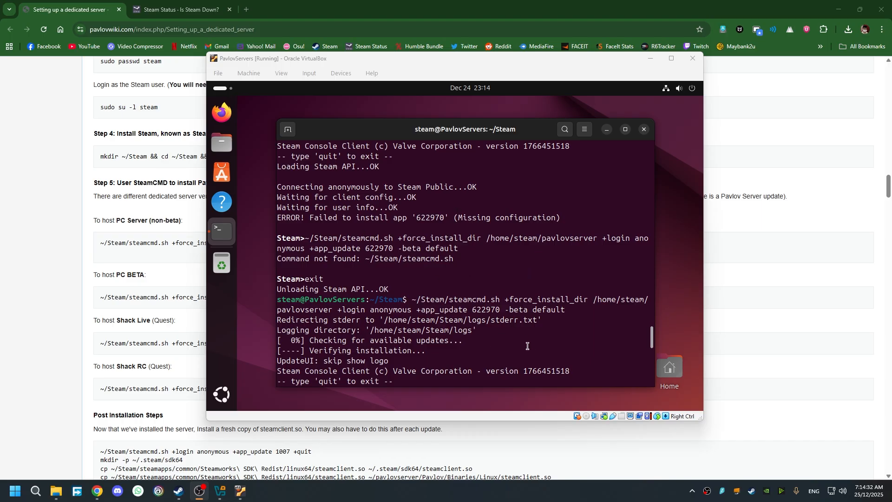
scroll(527, 345, "down", 6)
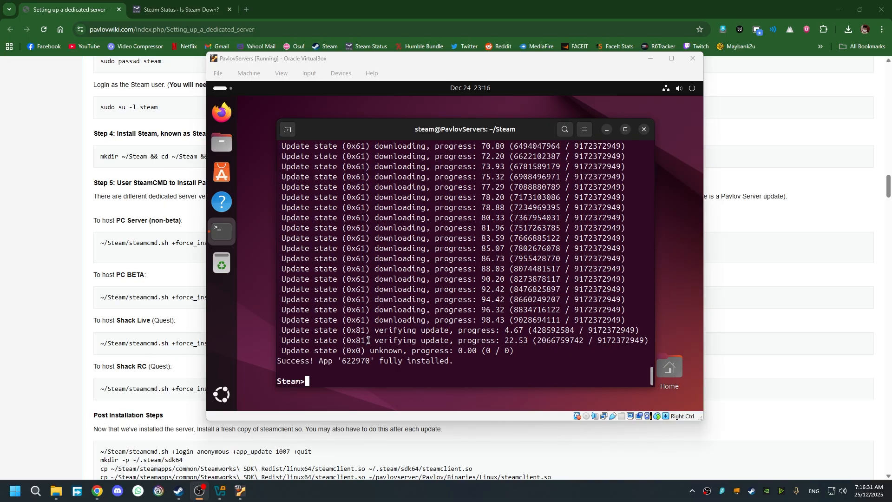
scroll(523, 320, "up", 1)
scroll(523, 319, "down", 1)
- Quit the Steam console by entering exit
left_click(407, 375)
type("exit")
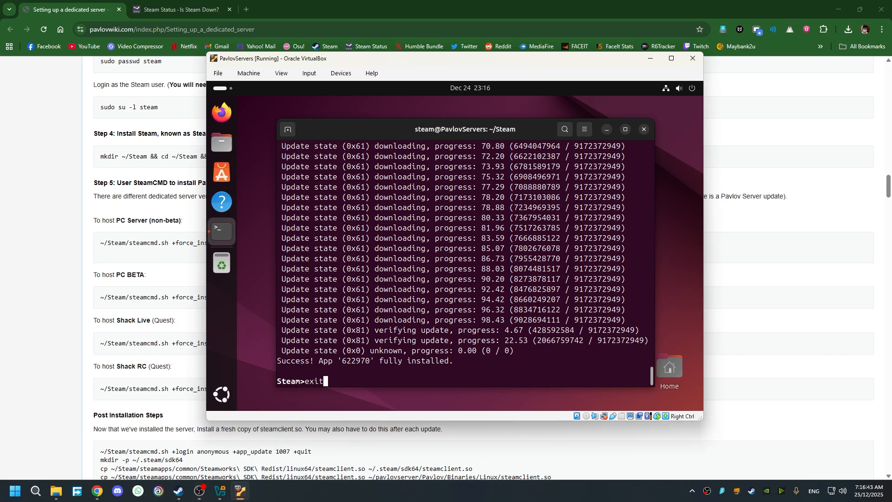
key("Return")
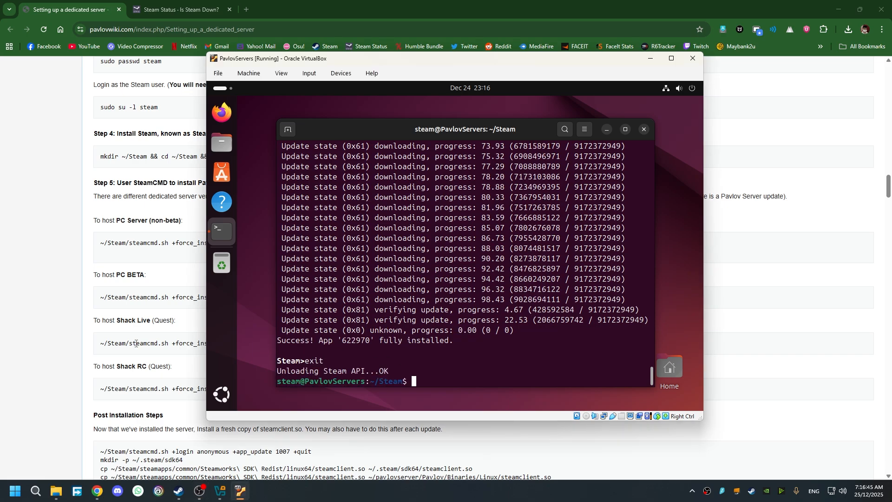
- Run the wiki's four post-installation commands to fetch app 1007 and copy steamclient.so
left_click(89, 386)
scroll(88, 385, "down", 2)
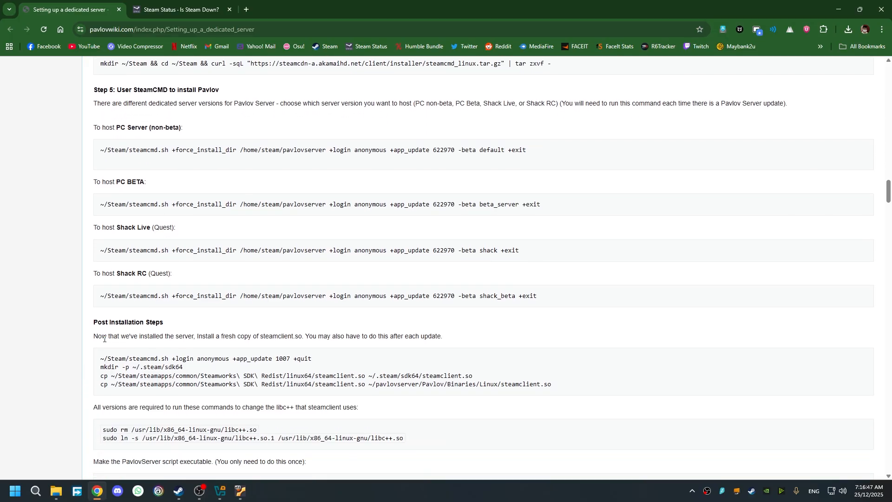
scroll(115, 357, "down", 1)
left_click_drag(101, 312, 559, 340)
key("ctrl+c")
left_click(241, 491)
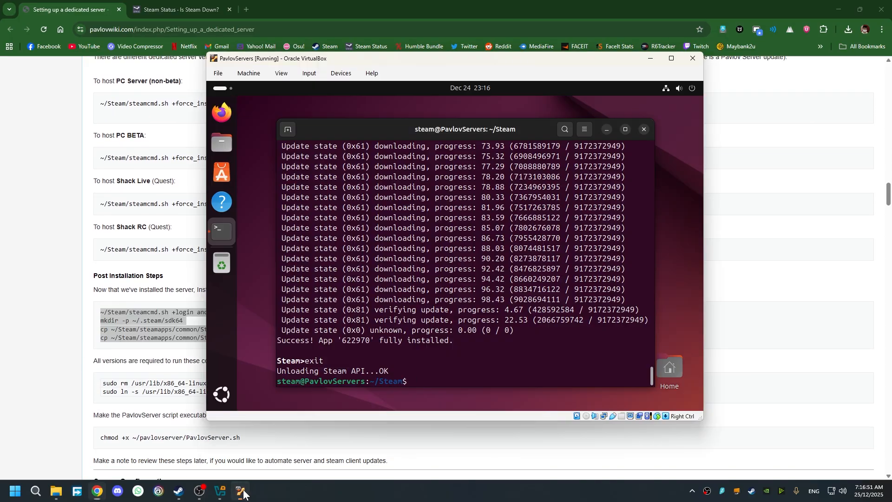
key("ctrl+shift+v")
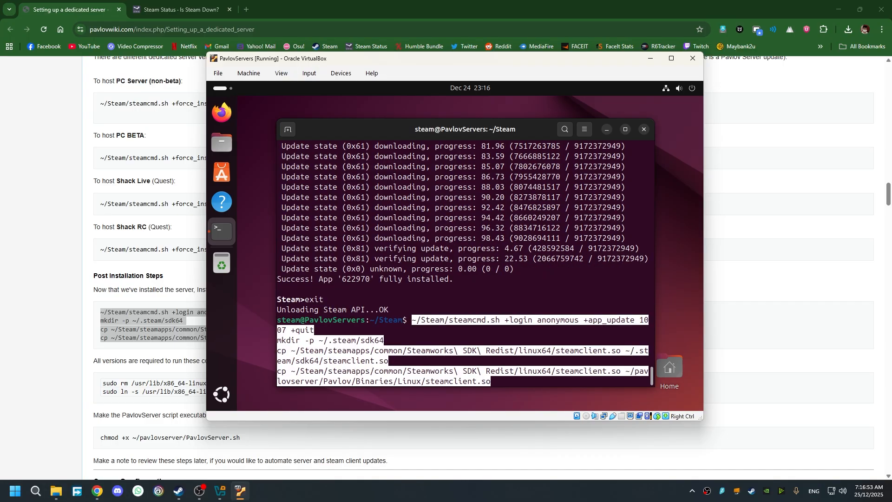
key("Return")
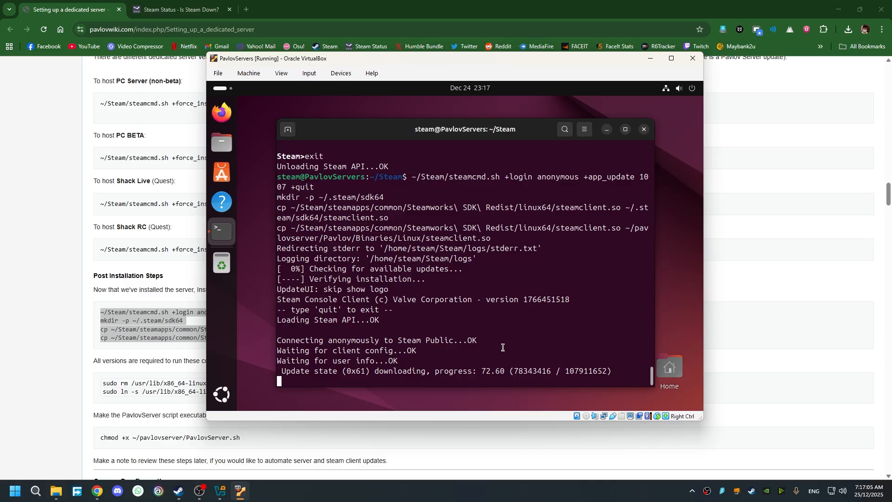
- Copy the sudo rm libc++.so command from the wiki guide
left_click(95, 357)
scroll(360, 368, "down", 1)
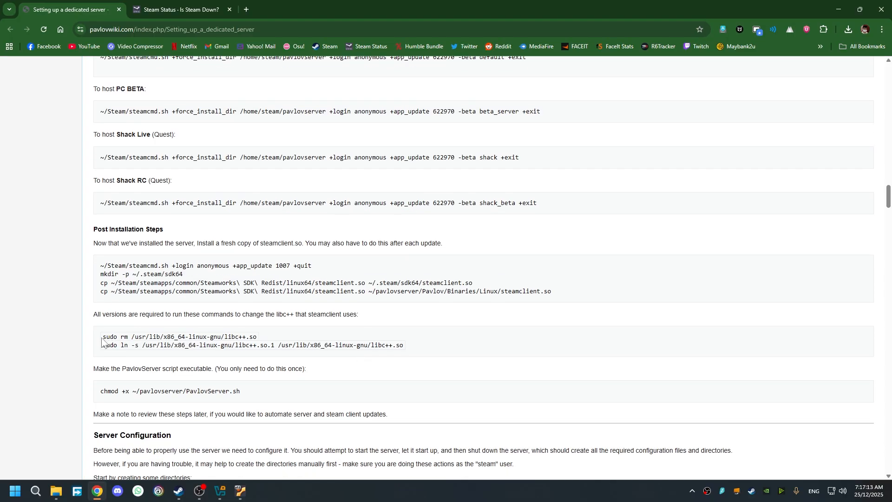
left_click_drag(102, 339, 262, 338)
key("ctrl+c")
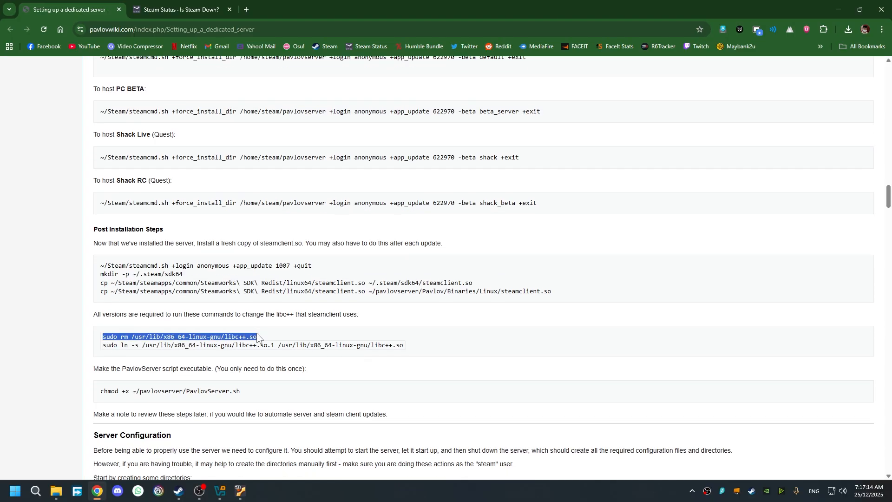
- Remove libc++.so and recreate it as a symlink to libc++.so.1
left_click(240, 492)
key("ctrl+shift+v")
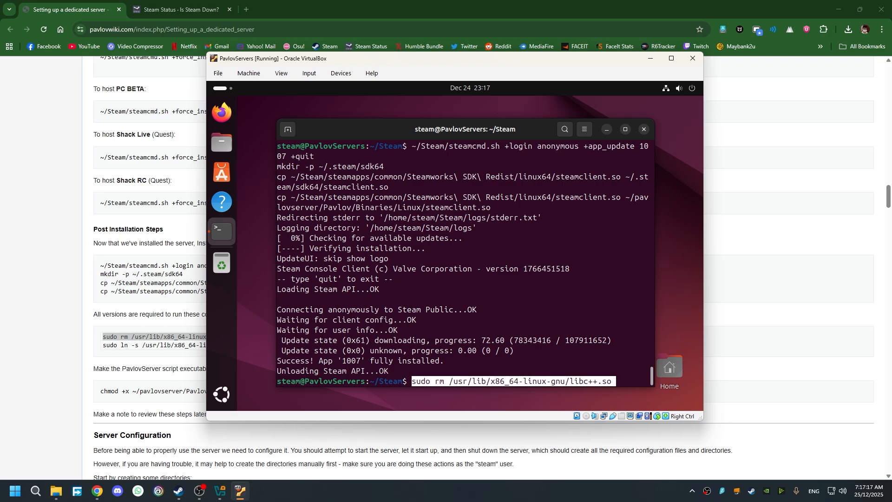
key("Return")
left_click(155, 353)
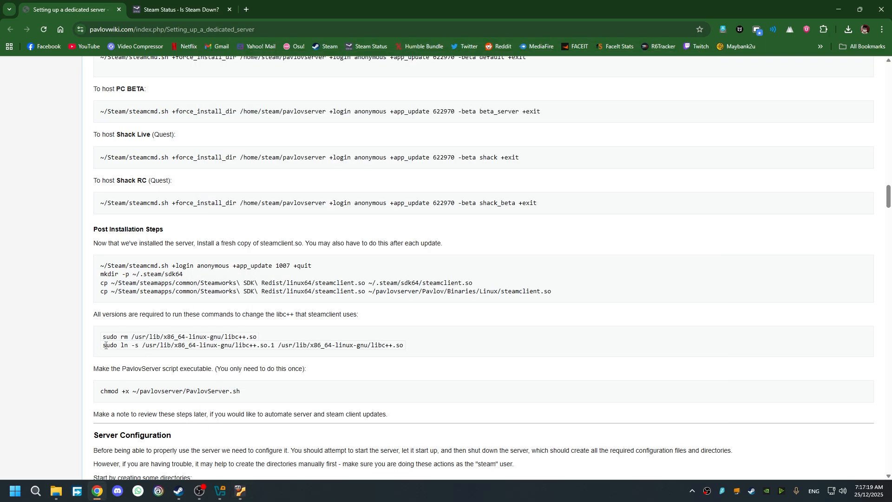
left_click_drag(103, 345, 412, 346)
key("ctrl+c")
left_click(240, 491)
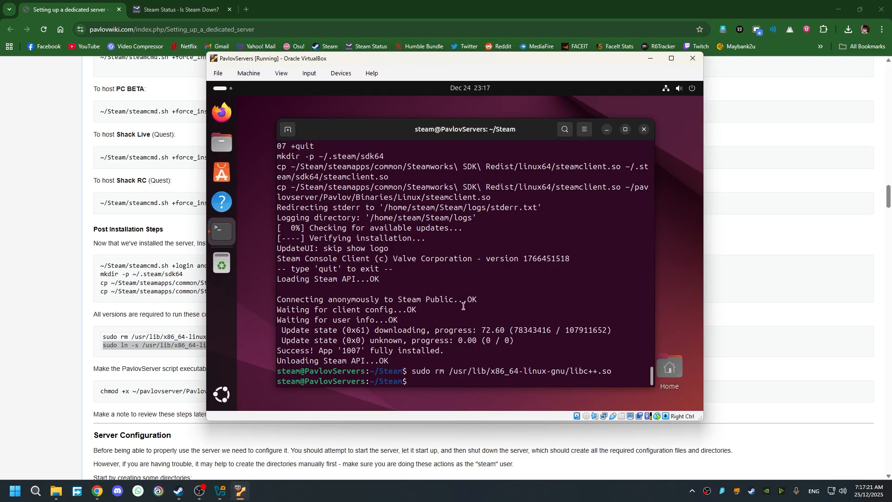
key("ctrl+shift+v")
key("Return")
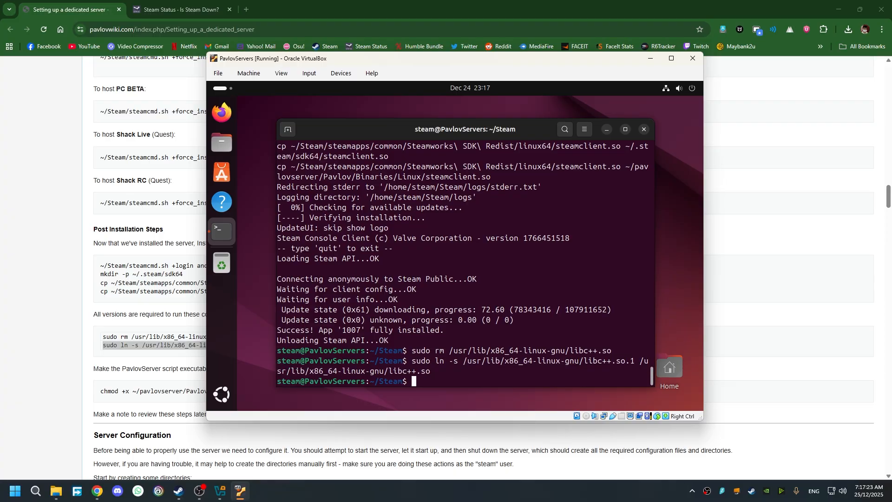
- Make ~/pavlovserver/PavlovServer.sh executable with chmod +x
left_click(126, 386)
left_click_drag(241, 391, 99, 397)
key("ctrl+c")
left_click(240, 491)
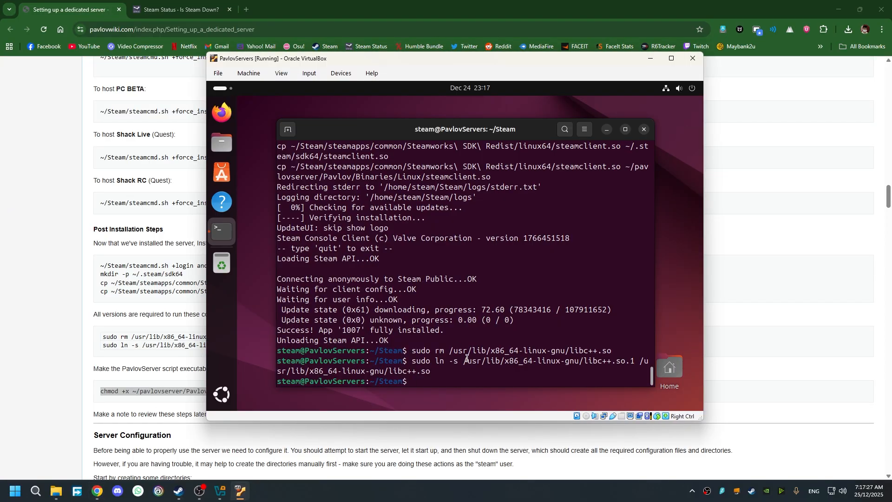
key("ctrl+shift+v")
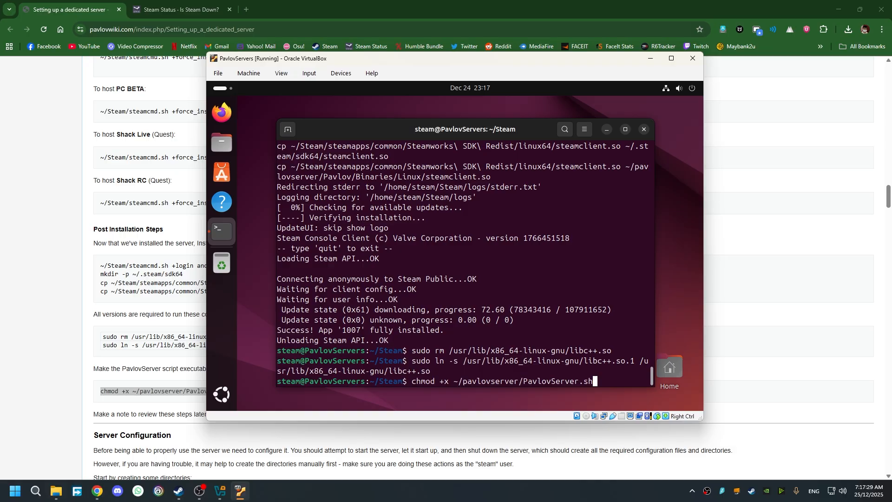
key("Return")
- Scroll the wiki guide back up to the Step 5 install commands
left_click(121, 399)
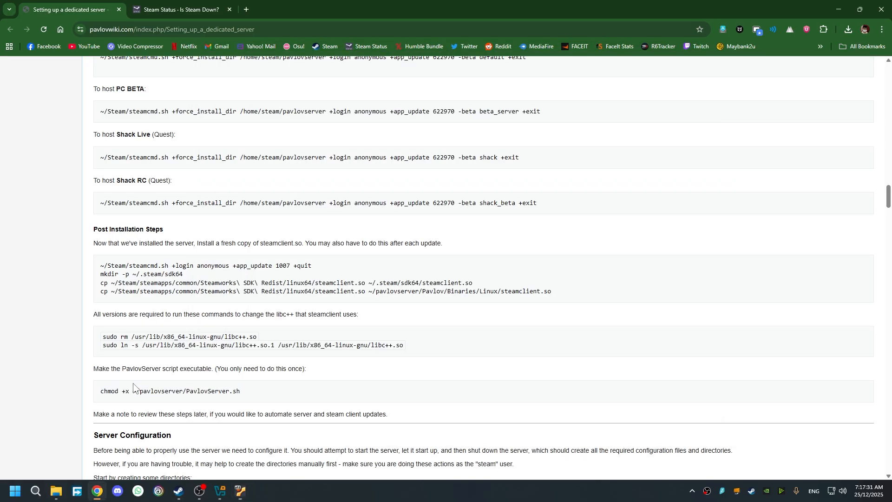
scroll(430, 342, "down", 3)
scroll(431, 340, "up", 3)
scroll(431, 340, "down", 3)
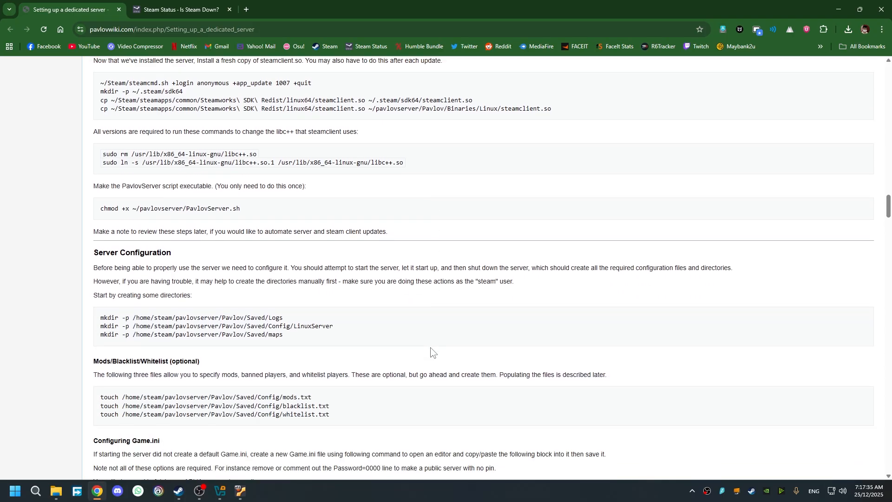
scroll(431, 355, "up", 2)
scroll(415, 300, "up", 4)
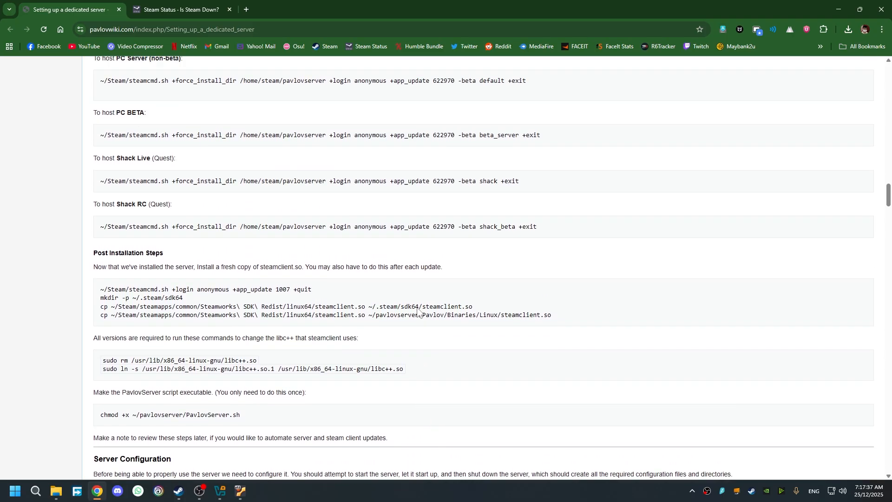
scroll(417, 311, "up", 2)
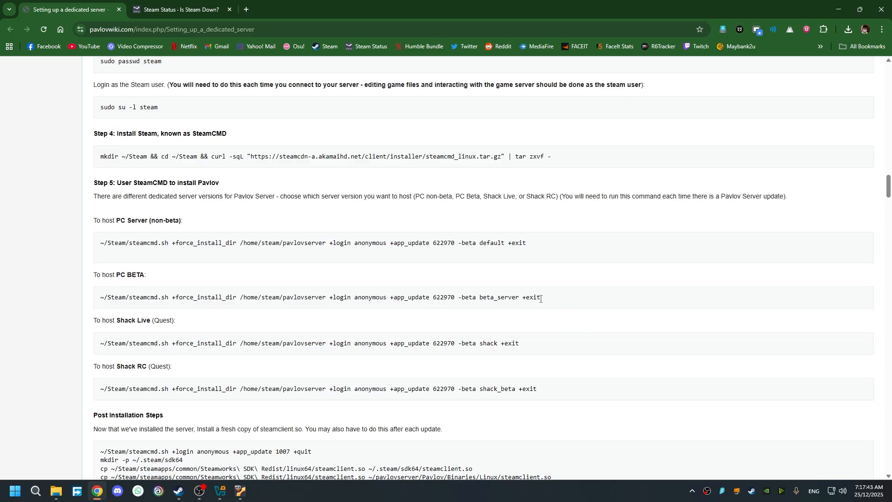
- Compare the PC BETA -beta beta_server option with the non-beta command, then continue to Server Configuration
left_click_drag(541, 298, 459, 299)
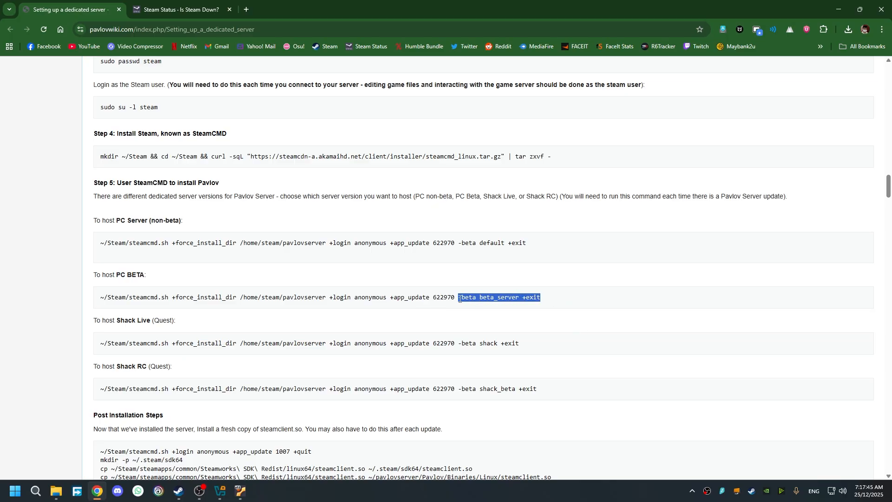
left_click(514, 298)
left_click_drag(518, 296, 458, 297)
left_click(542, 307)
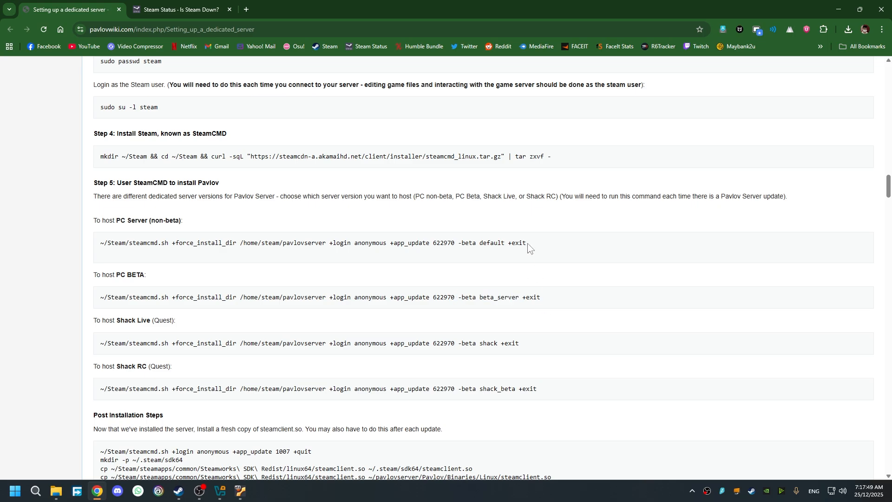
left_click_drag(526, 242, 91, 246)
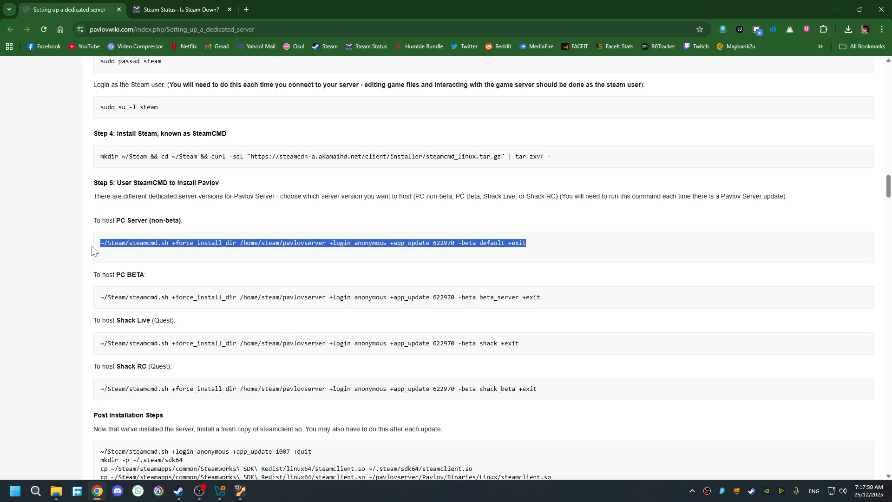
left_click(403, 253)
scroll(431, 332, "down", 8)
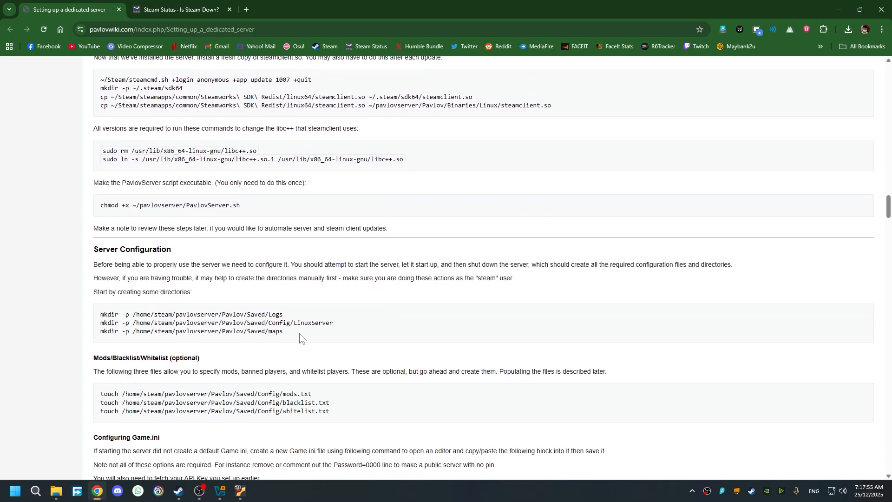
- Create the Logs, Config/LinuxServer and maps directories with the wiki's mkdir commands
left_click_drag(299, 337, 96, 315)
key("ctrl+c")
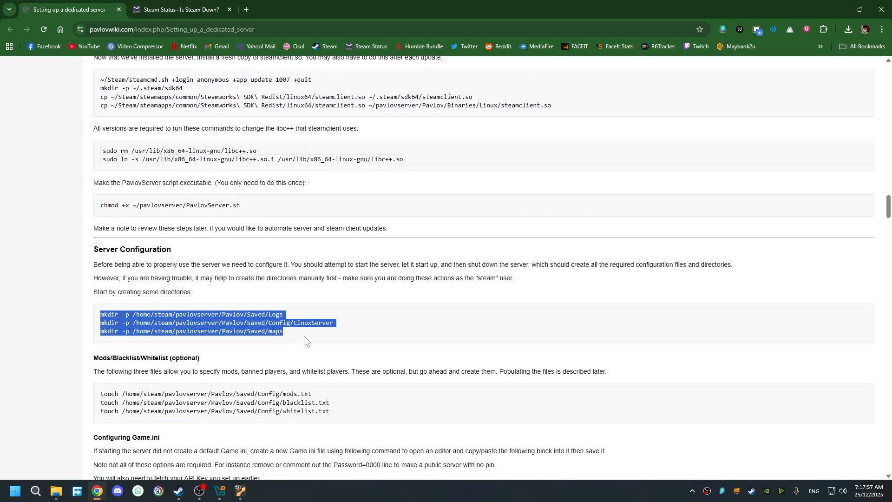
key("alt+Tab")
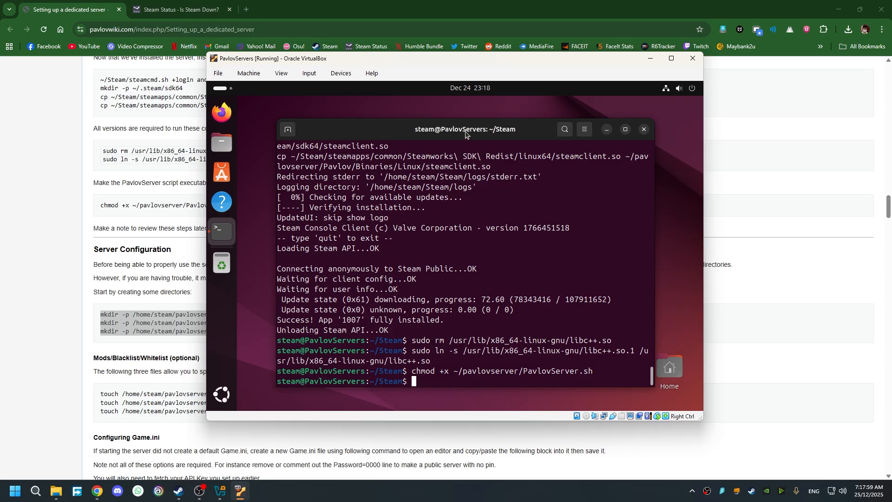
key("ctrl+shift+v")
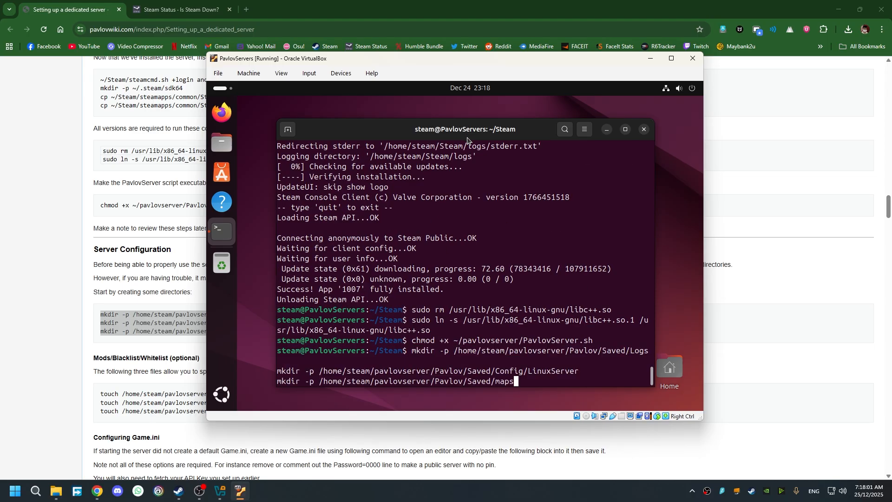
key("Return")
- Create empty mods.txt, blacklist.txt and whitelist.txt with the wiki's touch commands
left_click(130, 371)
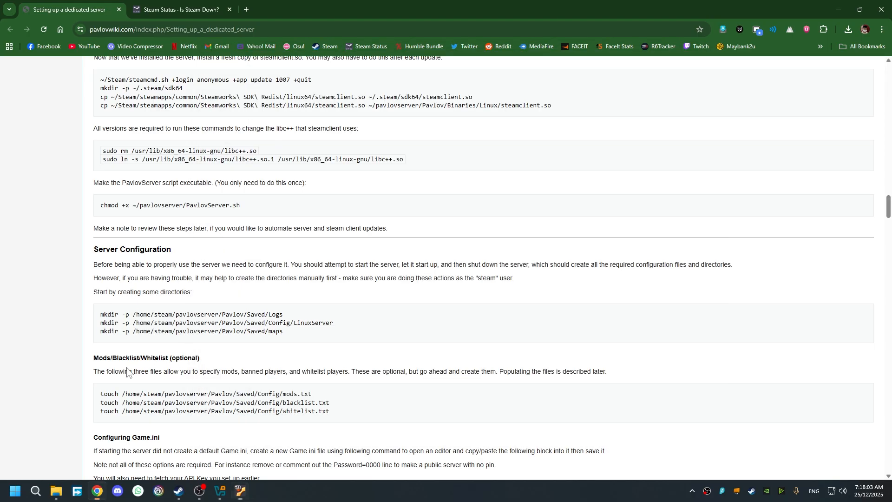
left_click_drag(349, 415, 100, 394)
key("ctrl+c")
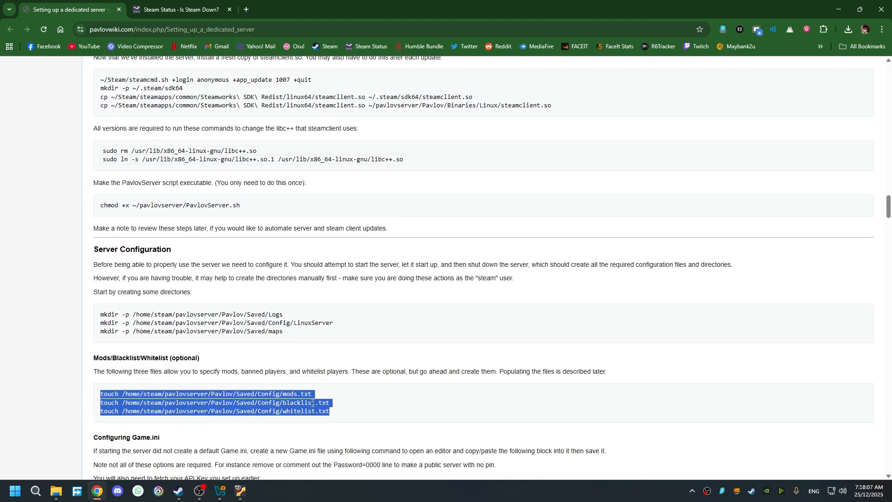
left_click(239, 491)
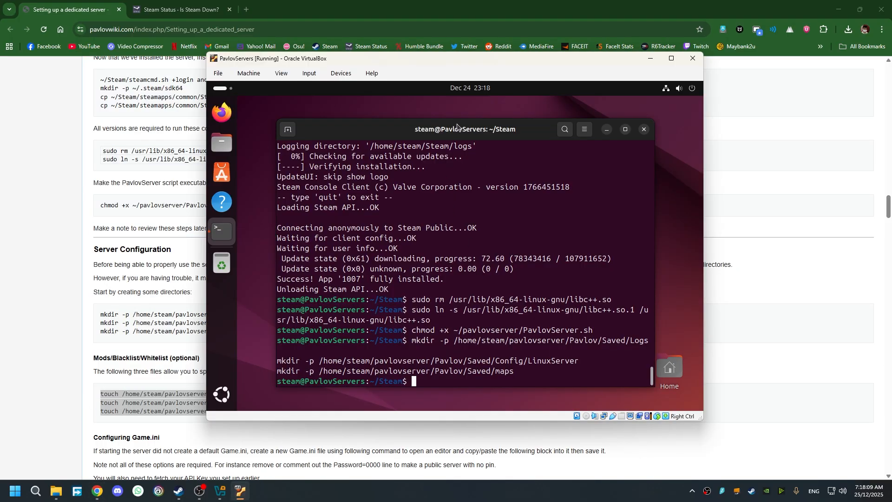
key("ctrl+shift+v")
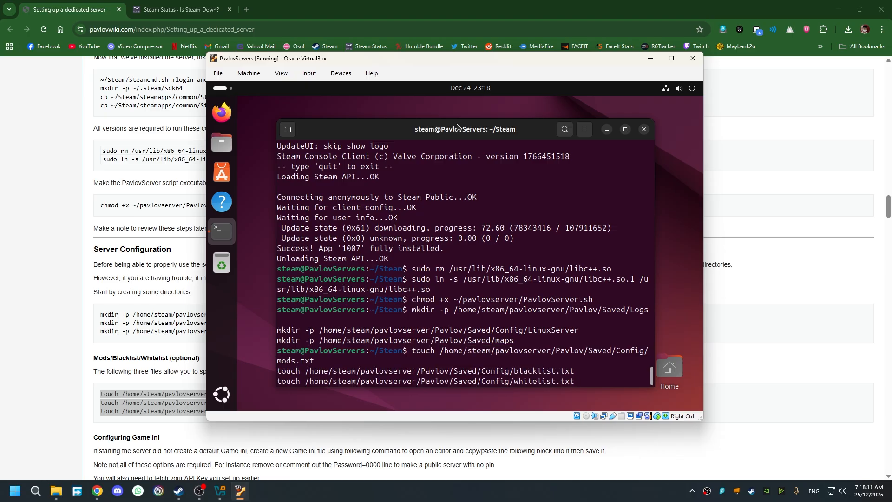
key("Return")
- Copy the nano Game.ini command from the wiki
left_click(148, 380)
scroll(298, 354, "down", 4)
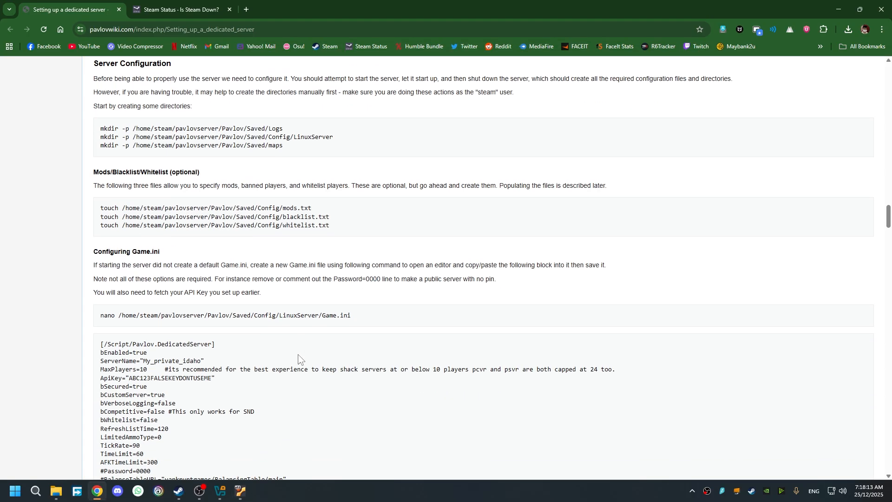
scroll(298, 357, "down", 1)
left_click_drag(351, 270, 99, 269)
key("ctrl+c")
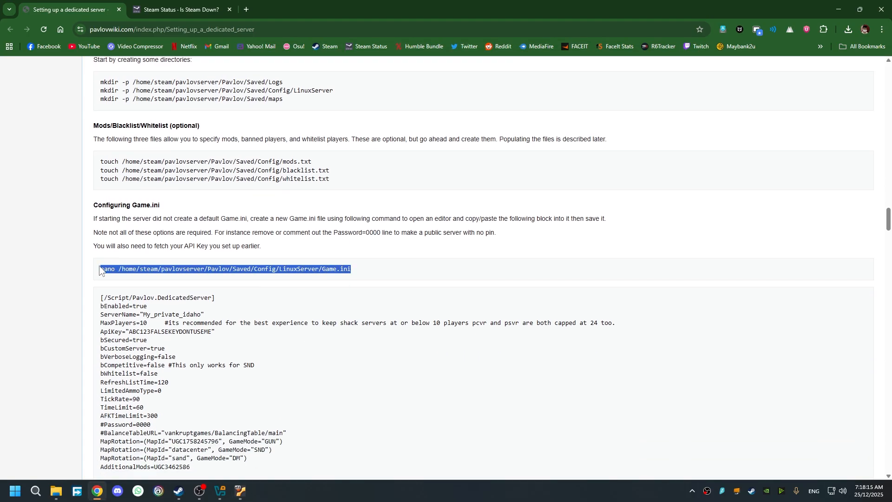
- Open a new Game.ini in nano
left_click(346, 313)
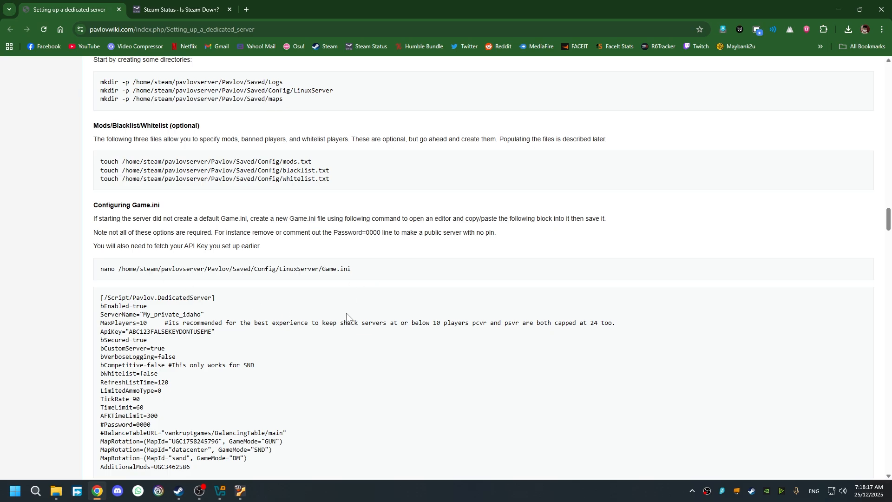
left_click(239, 491)
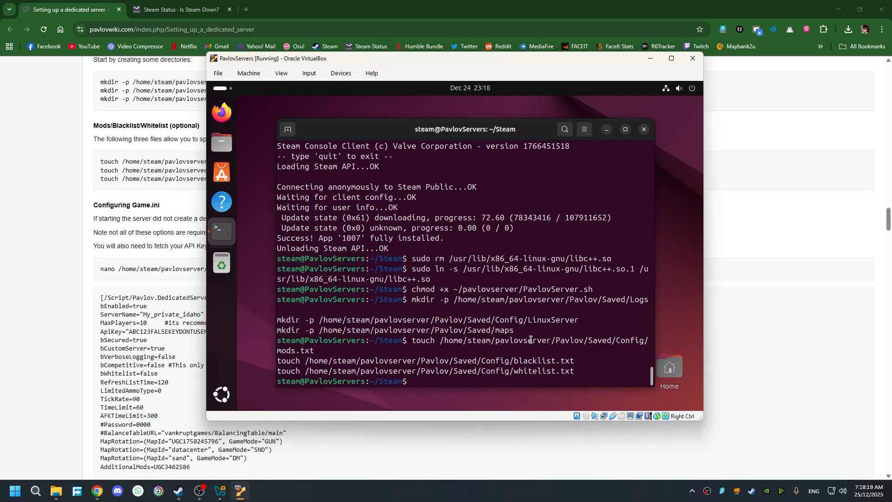
key("ctrl+shift+v")
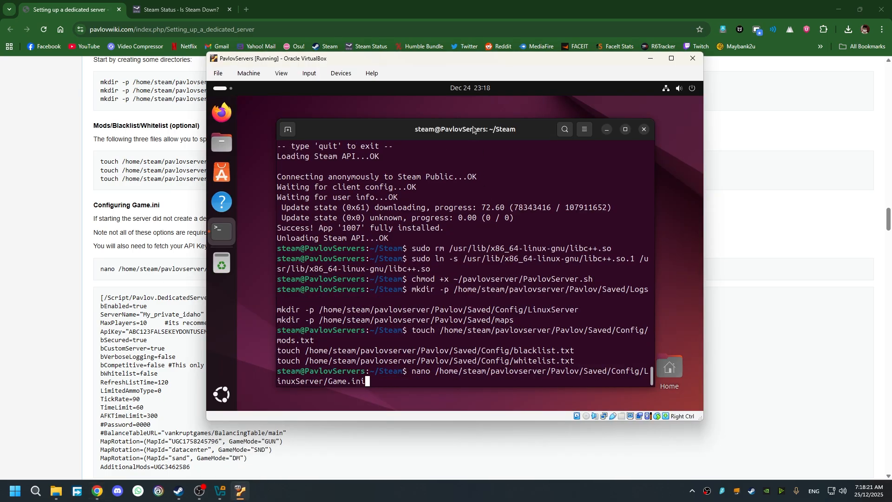
key("Return")
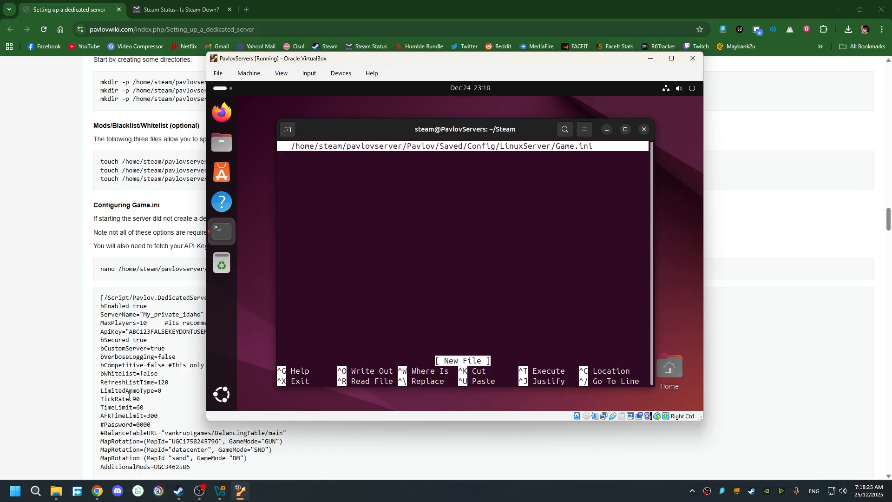
- Paste the wiki's Game.ini settings block, ending with AdditionalMods=UGC3462586, into the editor
left_click(159, 431)
scroll(159, 431, "down", 1)
left_click_drag(198, 426, 89, 252)
key("alt+Tab")
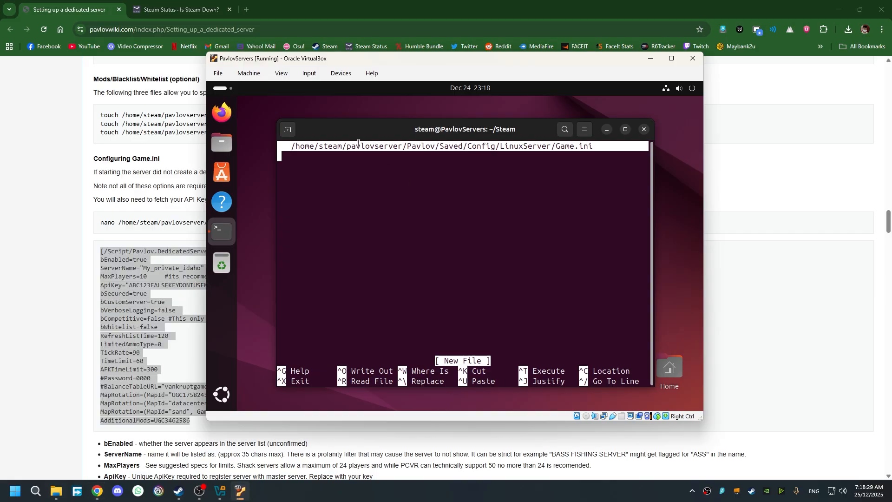
key("ctrl+shift+v")
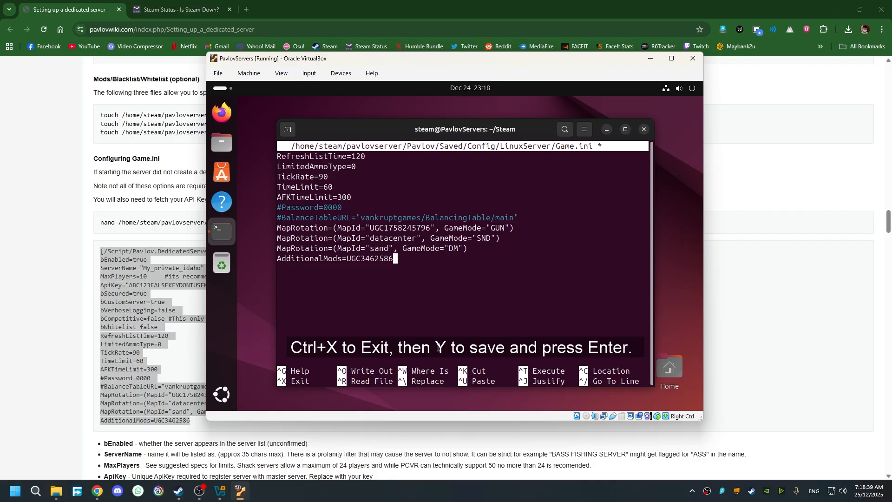
- Exit nano, confirm saving, and check the Game.ini file name at the prompt
key("ctrl+x")
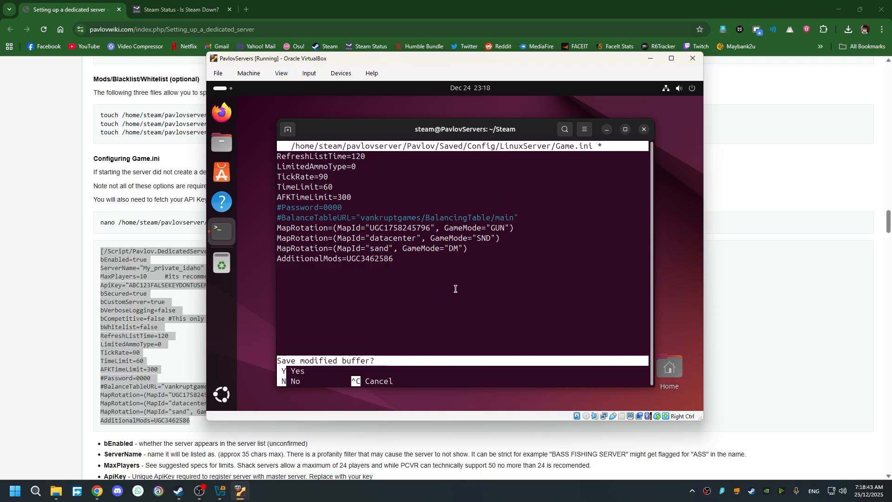
key("y")
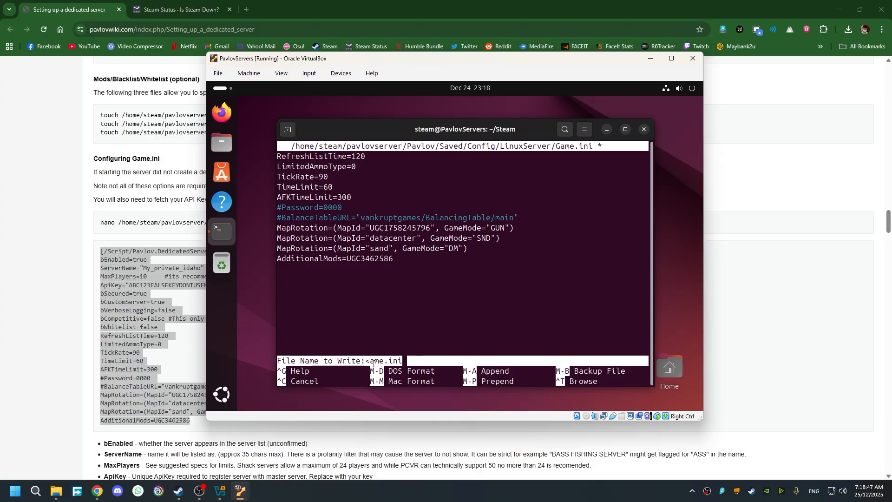
key("Left")
key("Left")
key("Left")
key("Left")
key("Left")
key("Left")
key("Left")
key("Left")
key("Right")
key("Right")
key("Right")
key("Right")
key("Right")
key("Right")
key("Right")
key("Right")
- Save Game.ini and scroll the wiki to the Ubuntu firewall commands
key("Return")
left_click(137, 391)
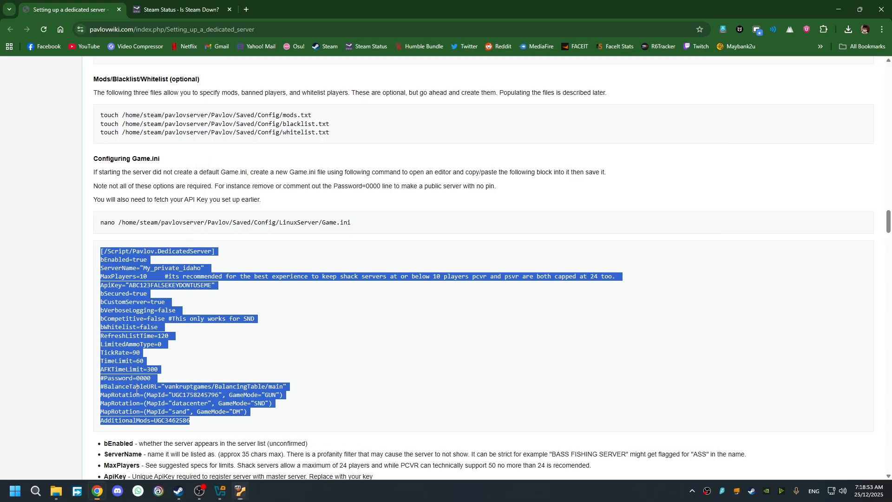
left_click(136, 390)
scroll(232, 372, "down", 18)
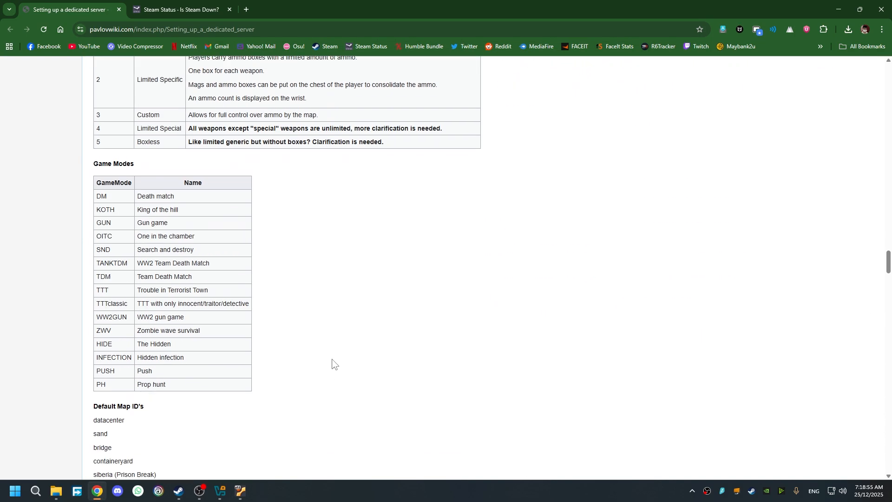
scroll(334, 362, "down", 8)
scroll(339, 359, "up", 14)
scroll(340, 358, "down", 13)
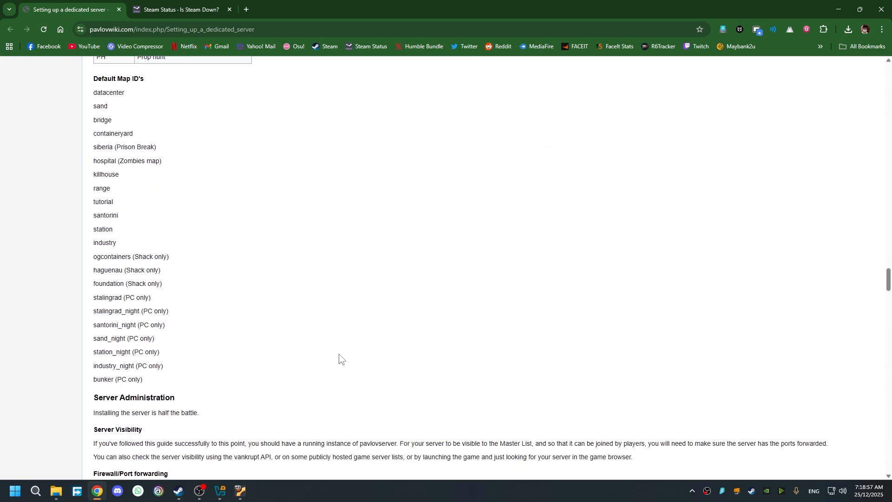
scroll(341, 361, "down", 6)
scroll(339, 359, "up", 1)
- Allow ports 7777, 8177 and 9100 through UFW using the wiki's Ubuntu commands
left_click_drag(158, 281, 100, 246)
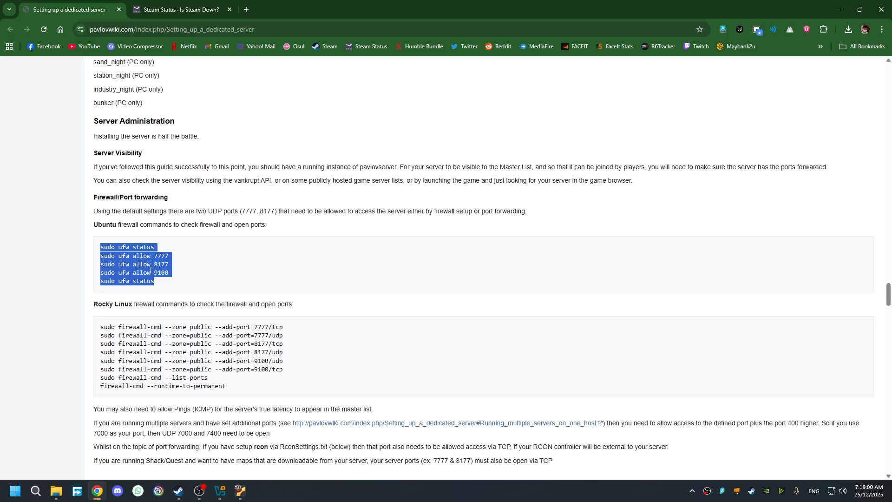
left_click(238, 492)
key("ctrl+shift+v")
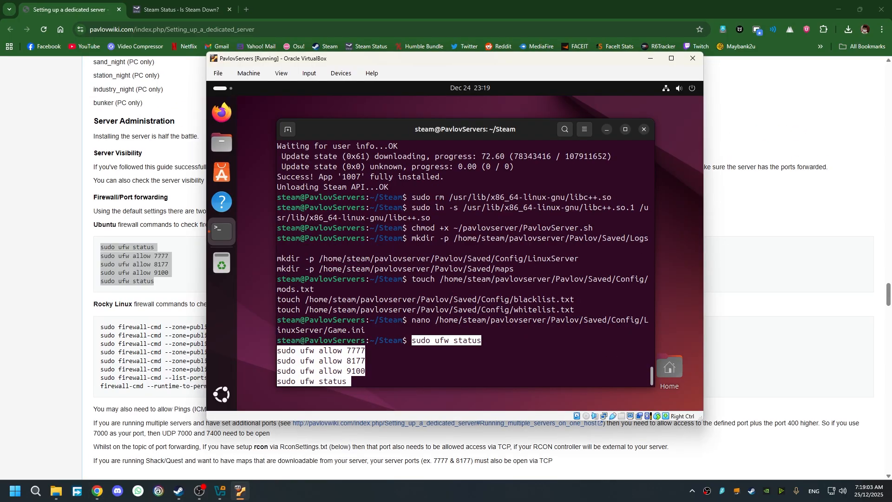
key("Return")
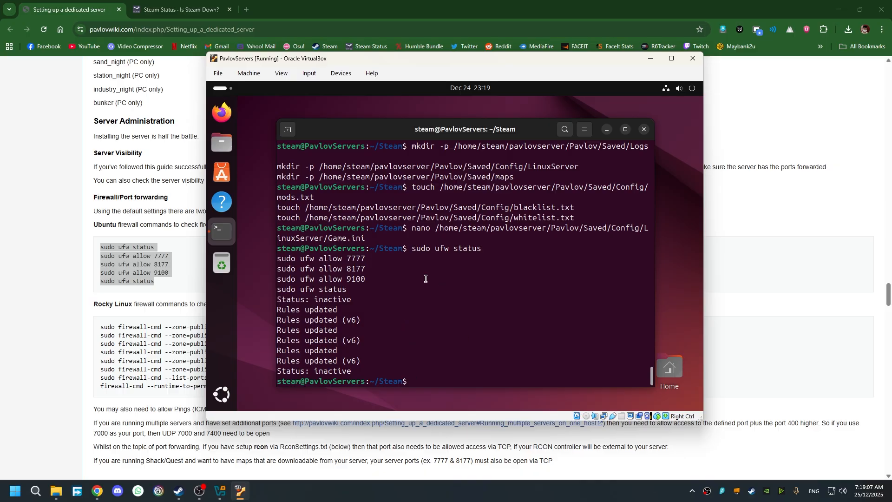
- Look over the Rocky Linux firewall commands on the wiki
left_click(202, 301)
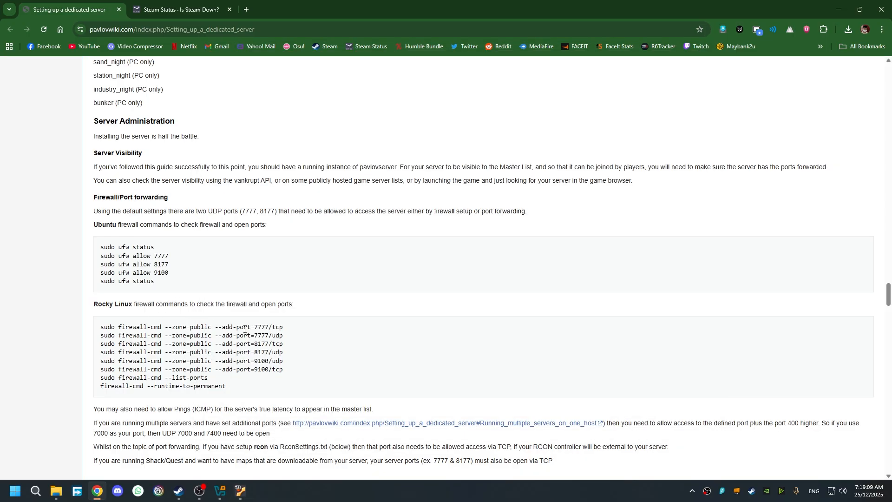
left_click_drag(220, 374, 102, 327)
left_click(299, 336)
scroll(300, 338, "down", 2)
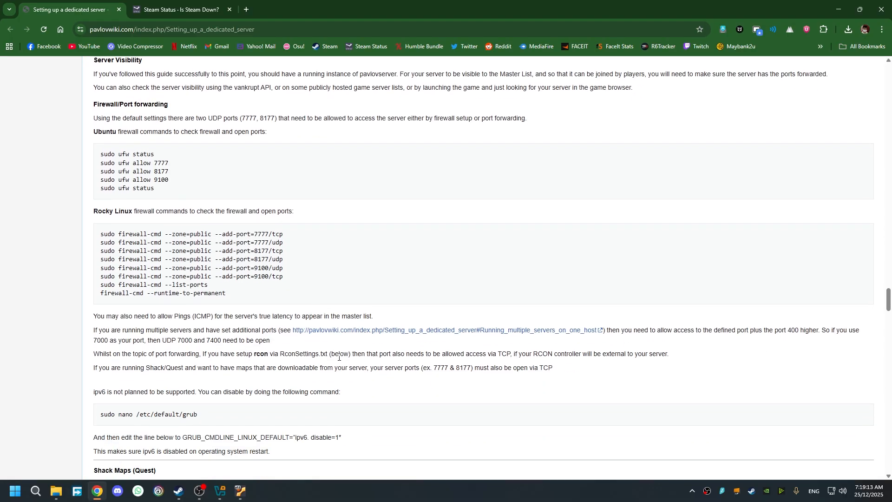
scroll(372, 354, "up", 1)
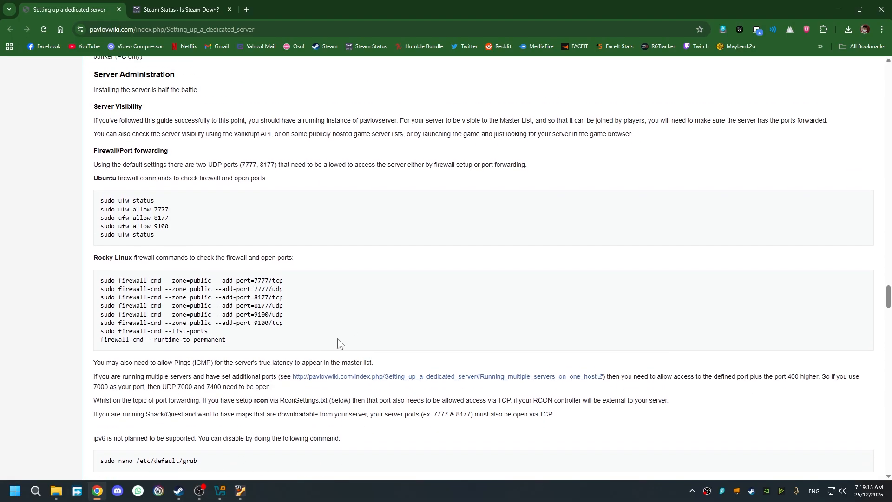
- Open the Wired connection's details via Ubuntu quick settings and Wired Settings
left_click(240, 491)
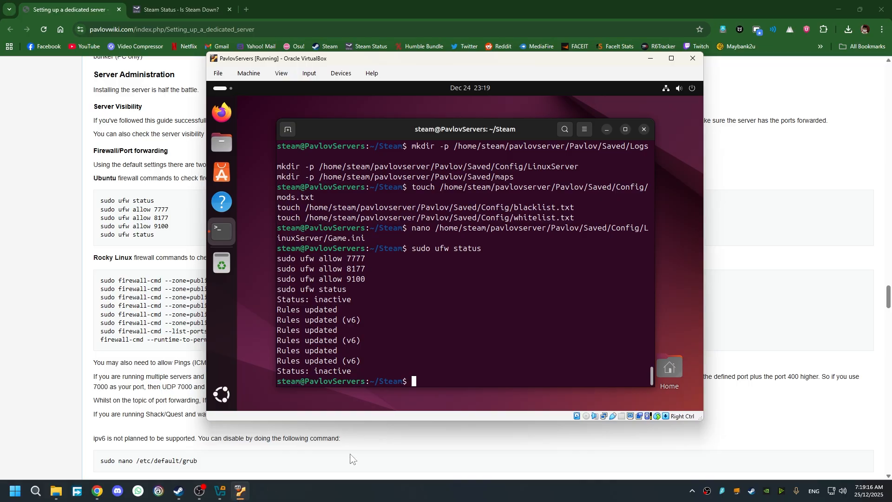
left_click(665, 89)
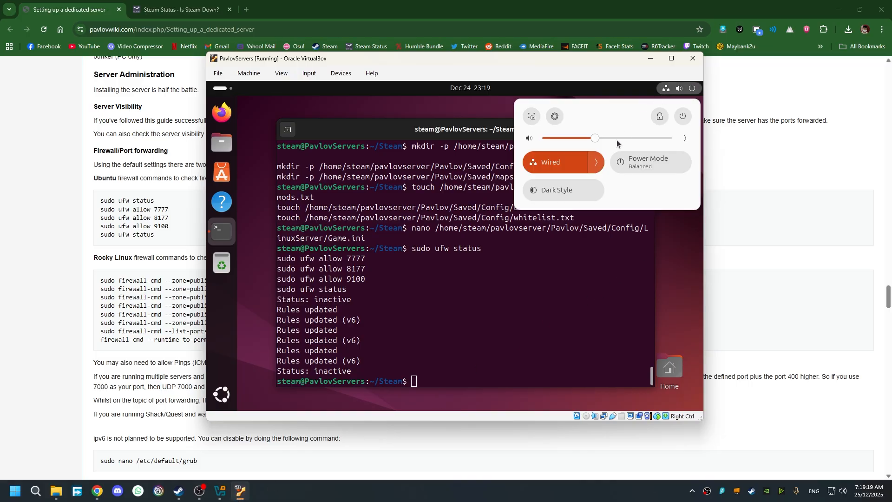
left_click(596, 162)
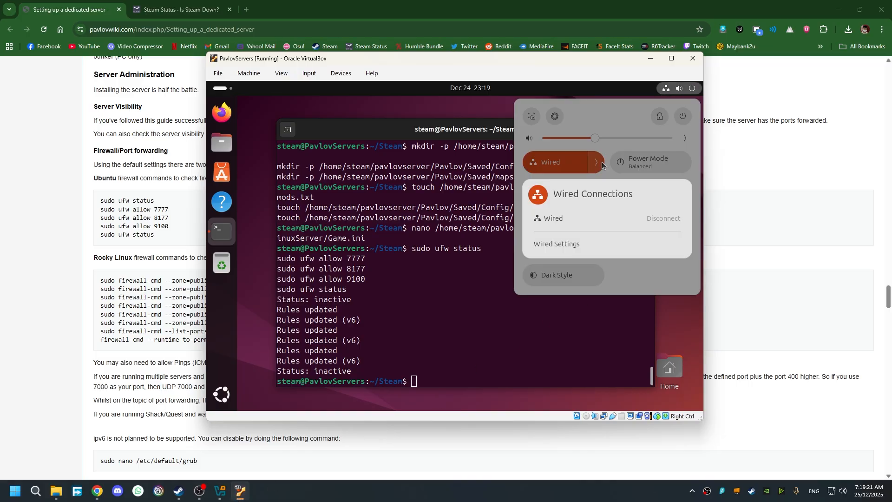
left_click(563, 244)
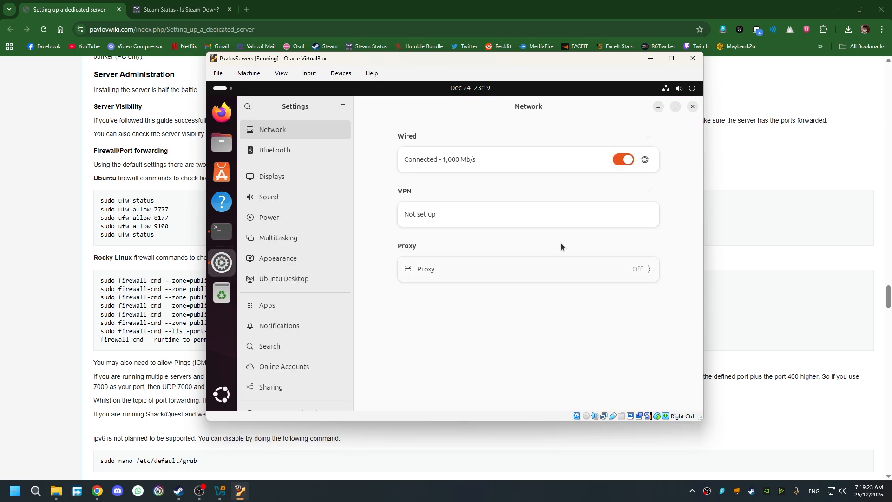
left_click(645, 159)
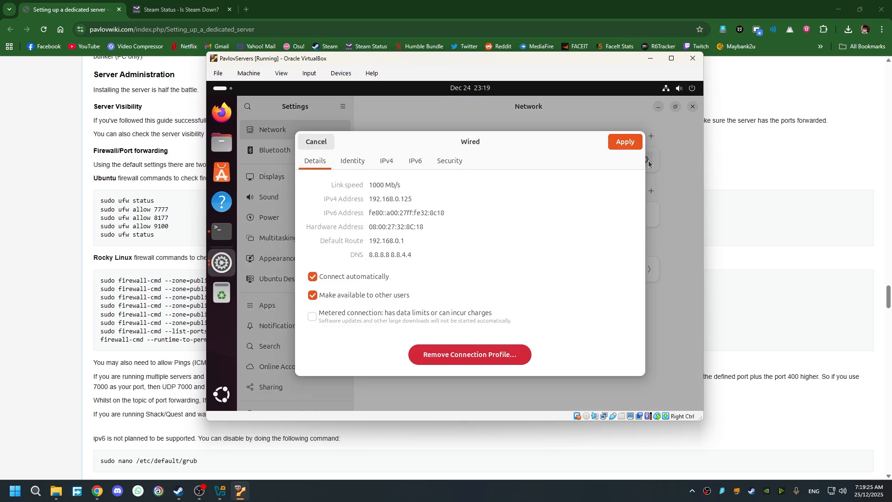
- Select the VM's IPv4 address, 192.168.0.125
mouse_move(370, 198)
left_mouse_down()
mouse_move(420, 198)
mouse_move(364, 199)
left_mouse_up()
left_click(393, 199)
left_click_drag(427, 199, 366, 198)
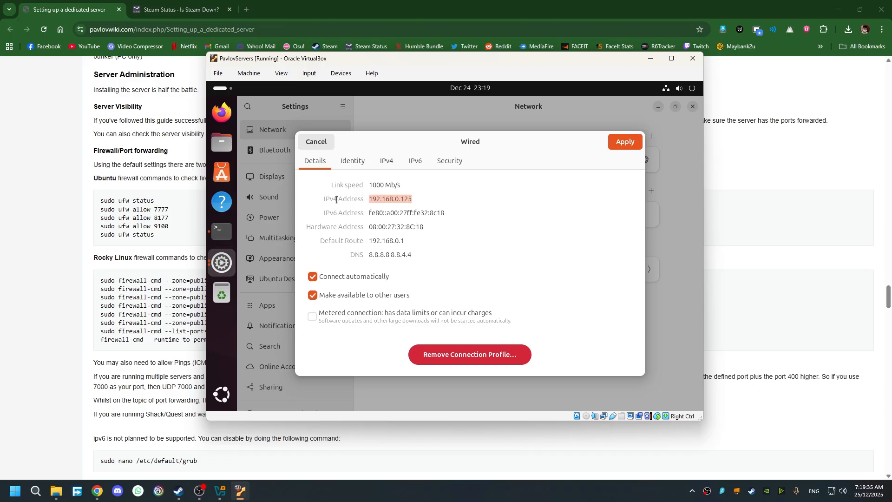
left_click(375, 201)
left_click_drag(372, 200, 449, 199)
left_click(427, 199)
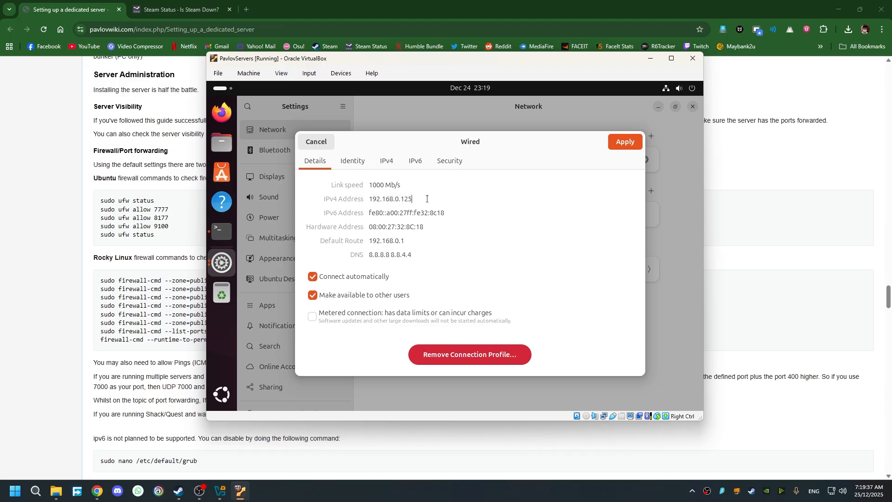
- Apply the wired connection settings and close the network settings
left_click(623, 147)
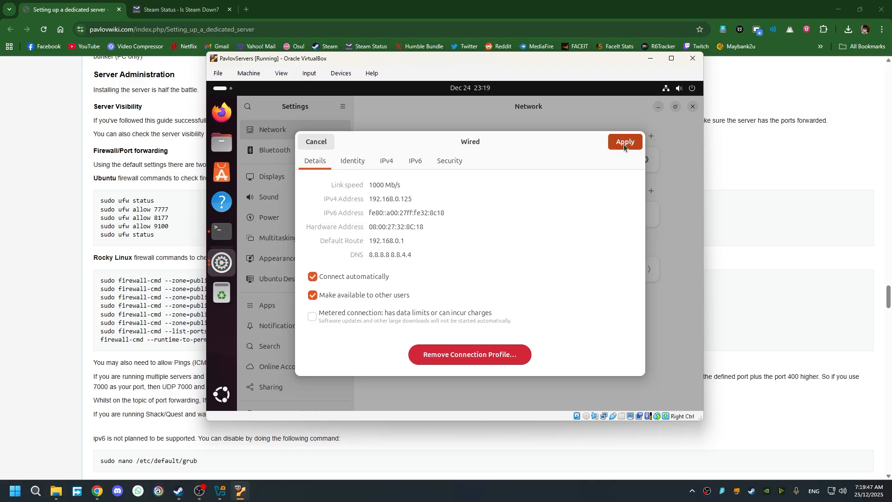
left_click(692, 109)
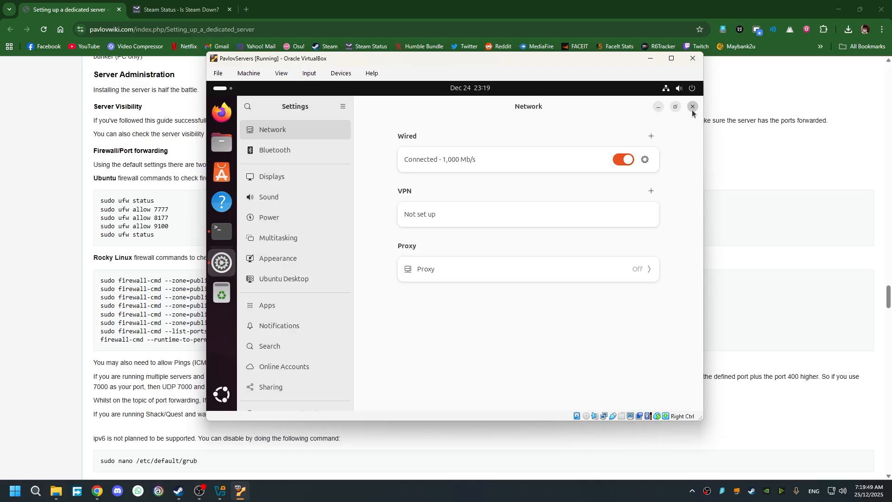
left_click(85, 379)
- Review the wiki note about UDP ports 7777 and 8177
scroll(409, 347, "up", 2)
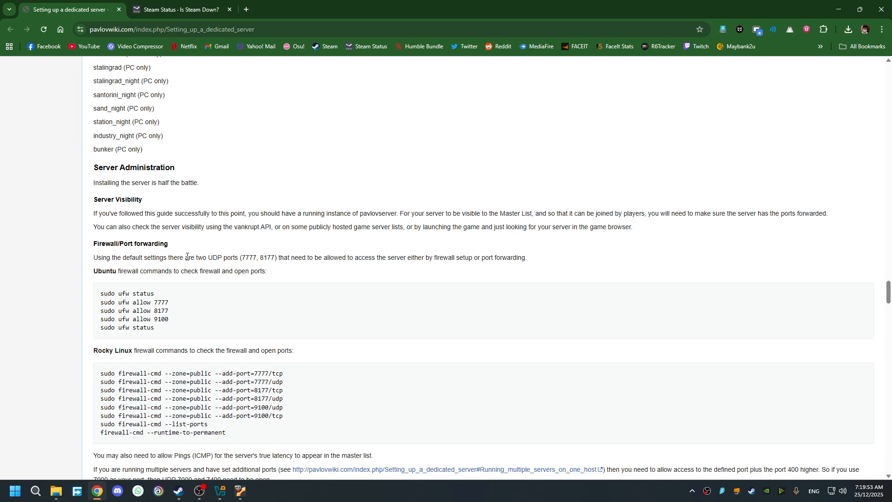
left_click_drag(187, 256, 437, 257)
left_click(427, 272)
scroll(378, 329, "up", 2)
scroll(367, 344, "down", 1)
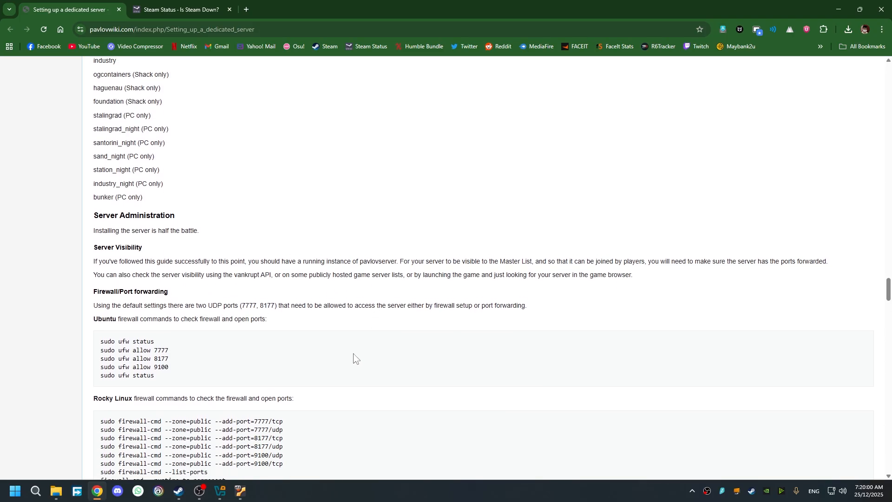
- Close the terminal and open Game.ini from Home > pavlovserver > Pavlov > Saved > Config > LinuxServer
left_click(240, 492)
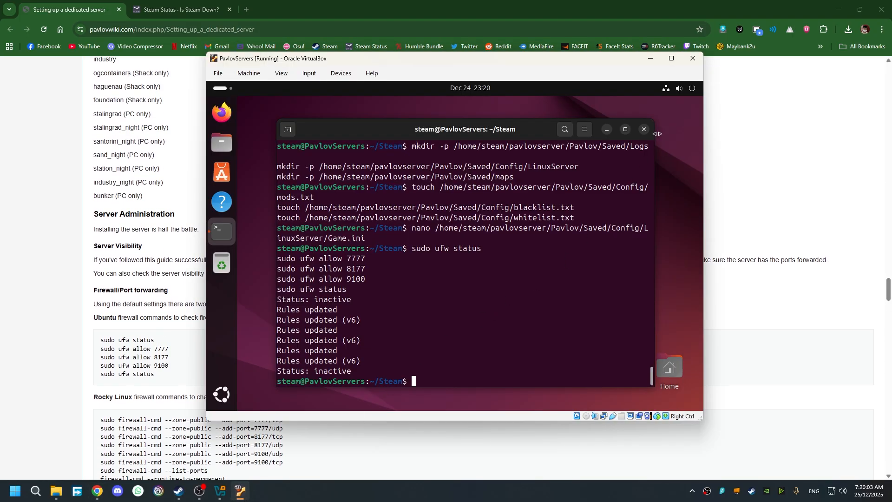
left_click(643, 131)
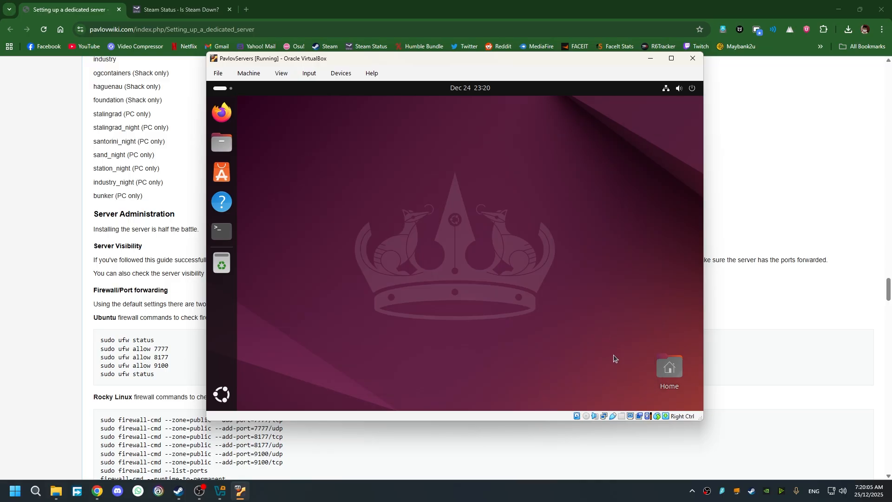
double_click(659, 366)
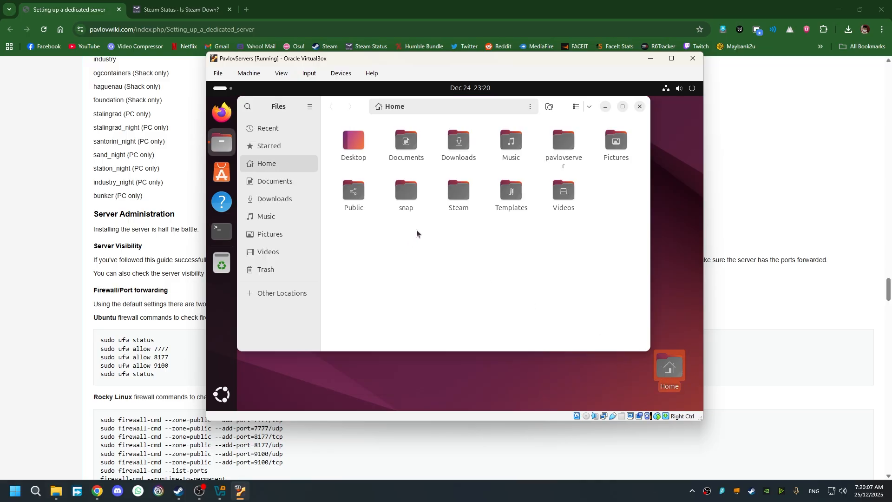
double_click(564, 145)
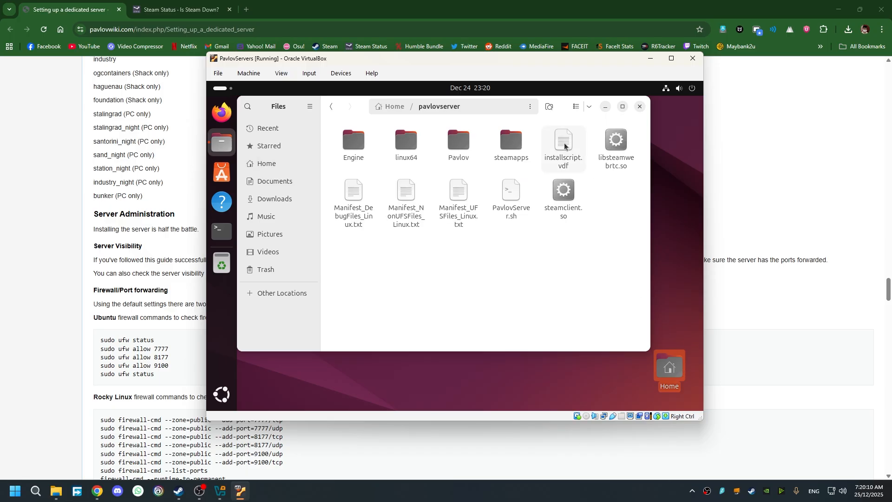
double_click(461, 146)
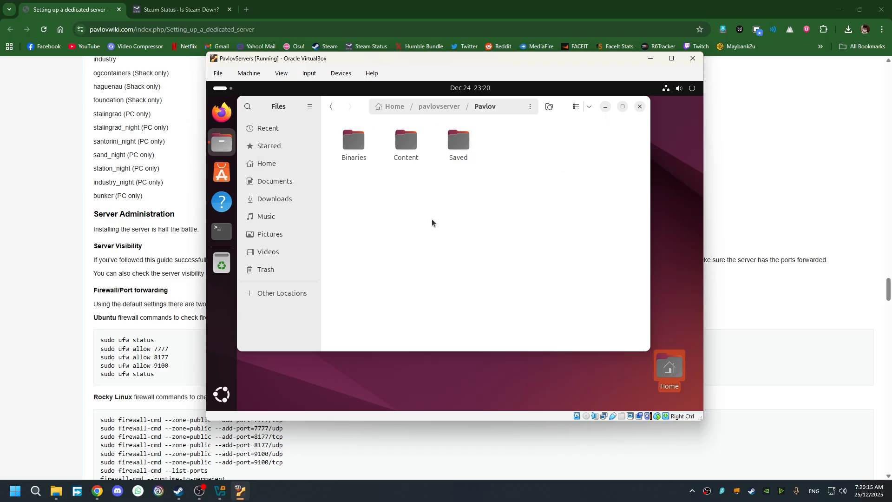
double_click(464, 144)
left_click(362, 156)
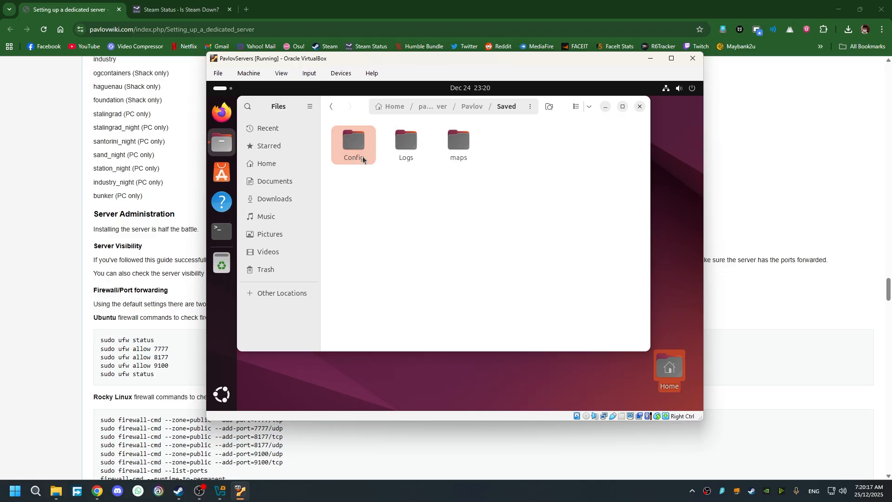
double_click(362, 157)
double_click(349, 150)
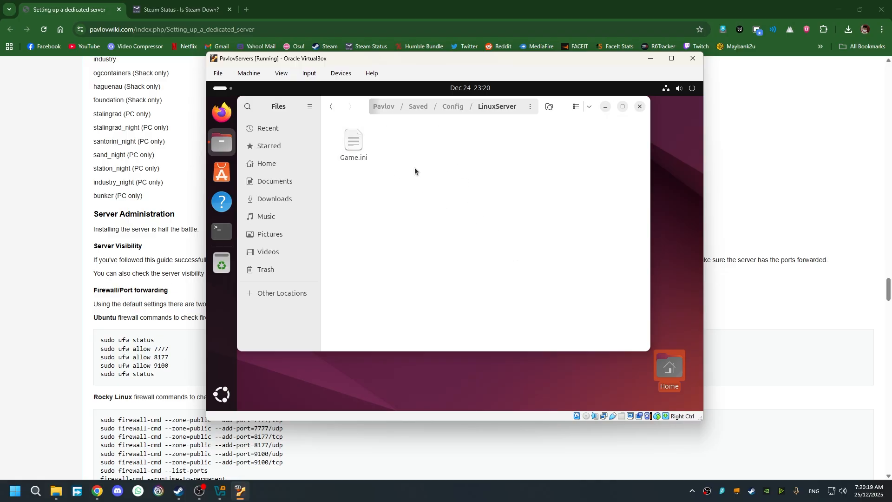
double_click(359, 145)
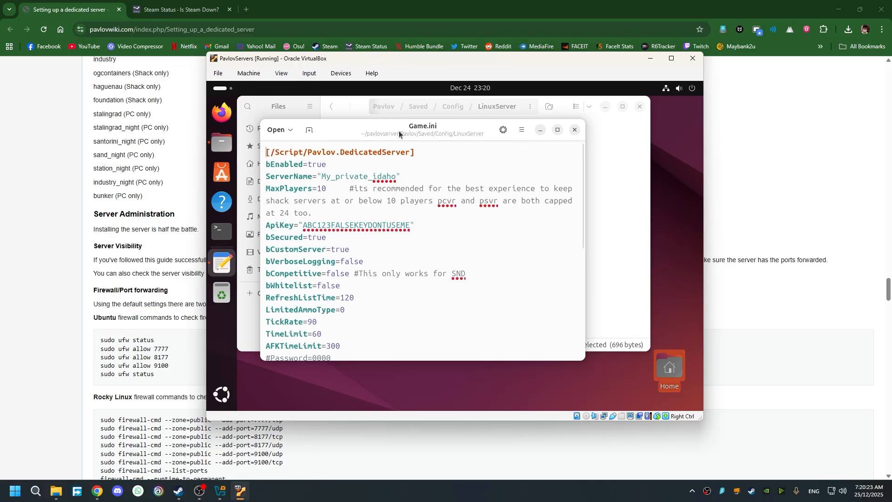
- Enlarge the editor and replace the ServerName value with the owner's custom server name
left_click_drag(399, 134, 401, 117)
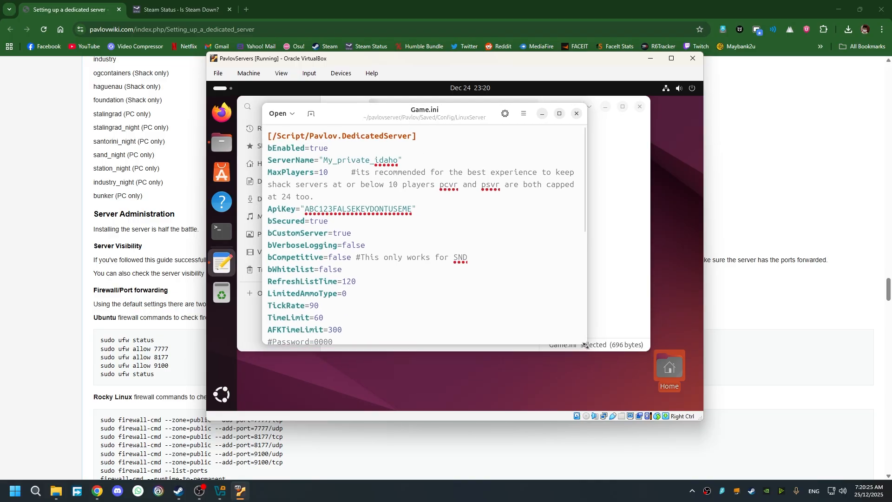
left_click_drag(586, 344, 653, 392)
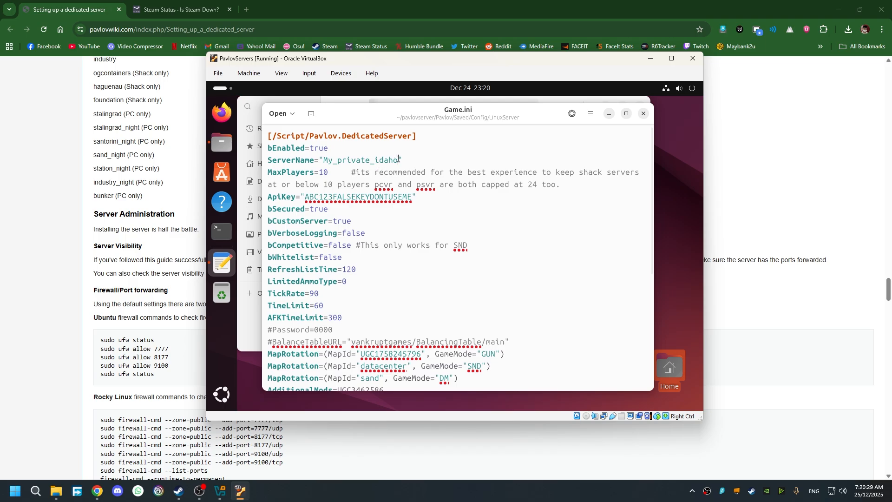
left_click_drag(398, 159, 323, 160)
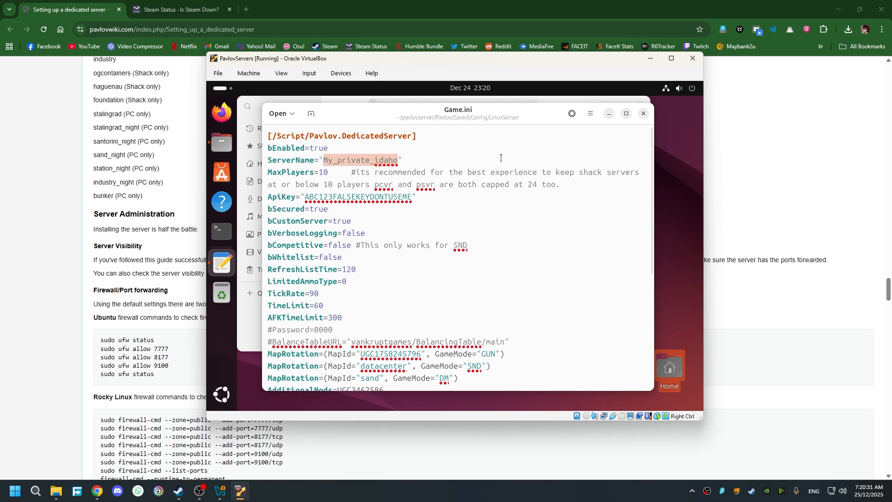
type("JeoK")
key("BackSpace")
key("BackSpace")
key("BackSpace")
type("oe")
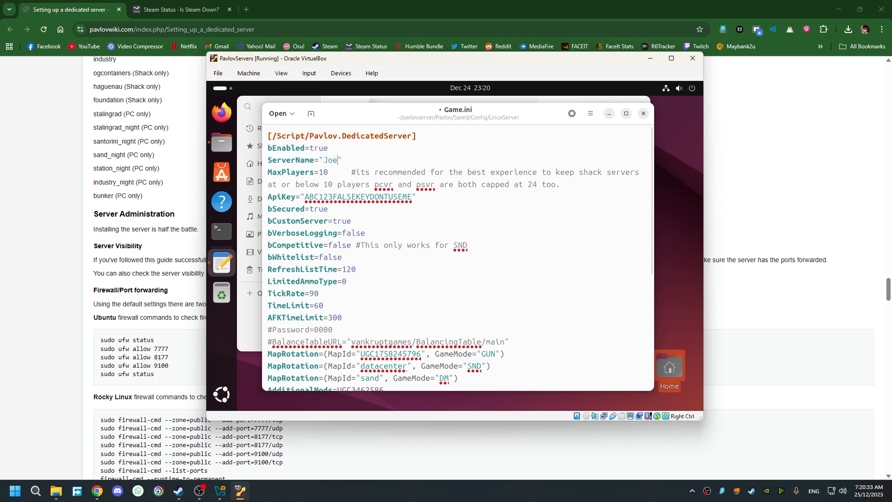
type("Koh27's Ser")
type("ver")
- Comment out the ApiKey line with # and return to the wiki's Game.ini section
type("#")
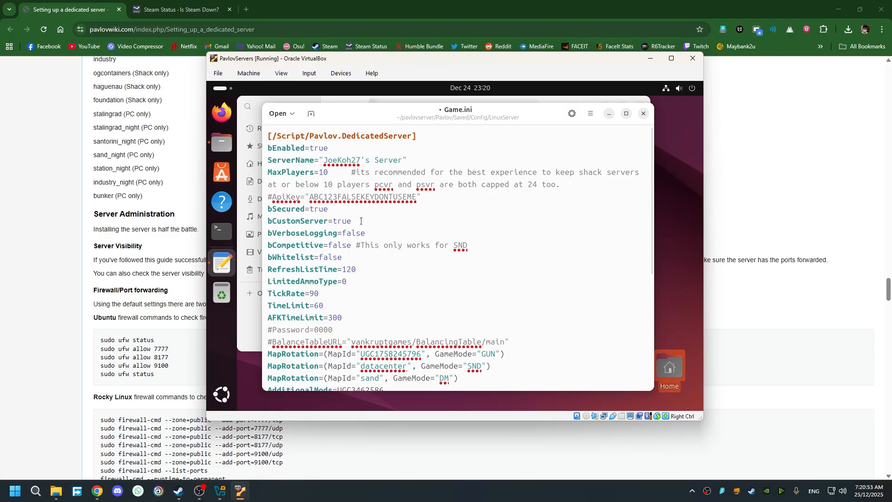
scroll(379, 257, "down", 1)
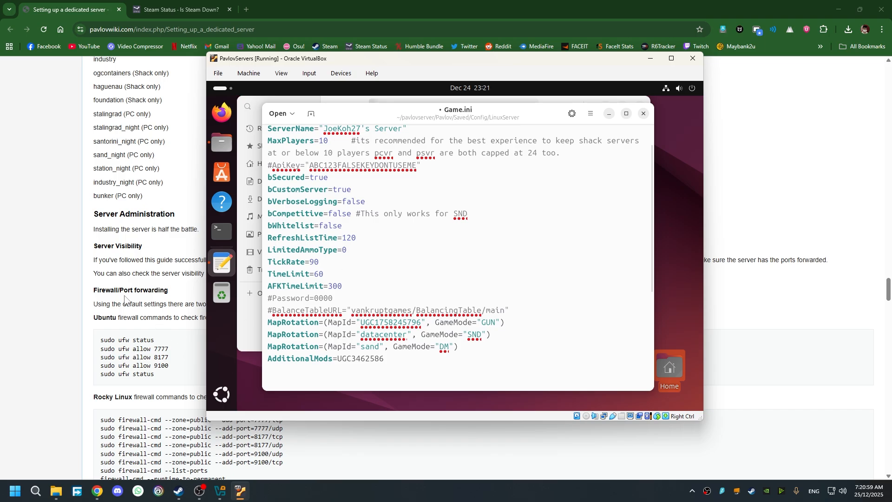
left_click(175, 312)
scroll(175, 313, "up", 12)
- Read through the guide's option descriptions and example config block
scroll(268, 321, "up", 10)
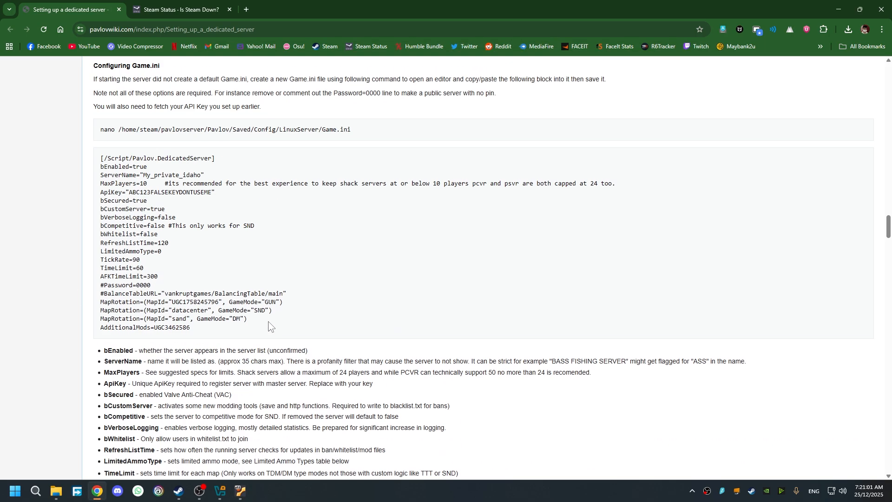
scroll(268, 322, "down", 3)
left_click_drag(103, 164, 304, 389)
left_click(492, 383)
left_click_drag(563, 382, 81, 184)
left_click(120, 196)
- Change AFKTimeLimit from 300 to 0 in Game.ini
left_click(240, 492)
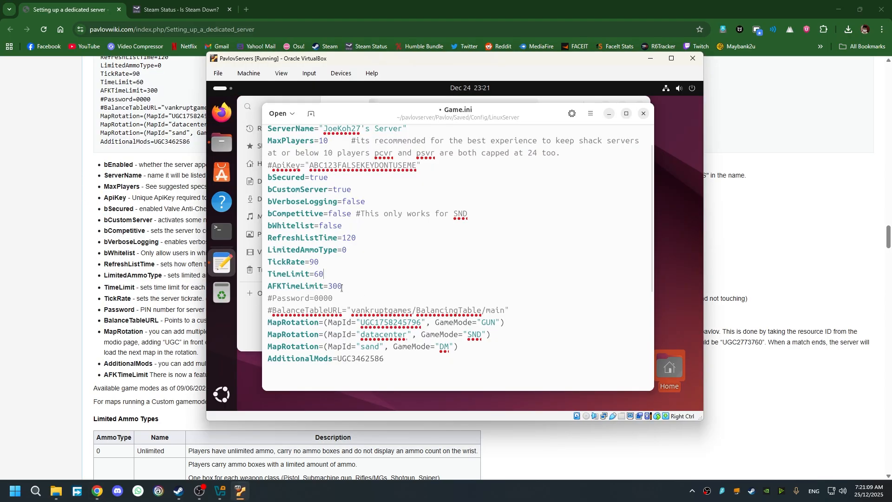
left_click_drag(342, 287, 328, 288)
type("0")
- Uncomment the Password line and replace its value with a new PIN
key("BackSpace")
double_click(321, 299)
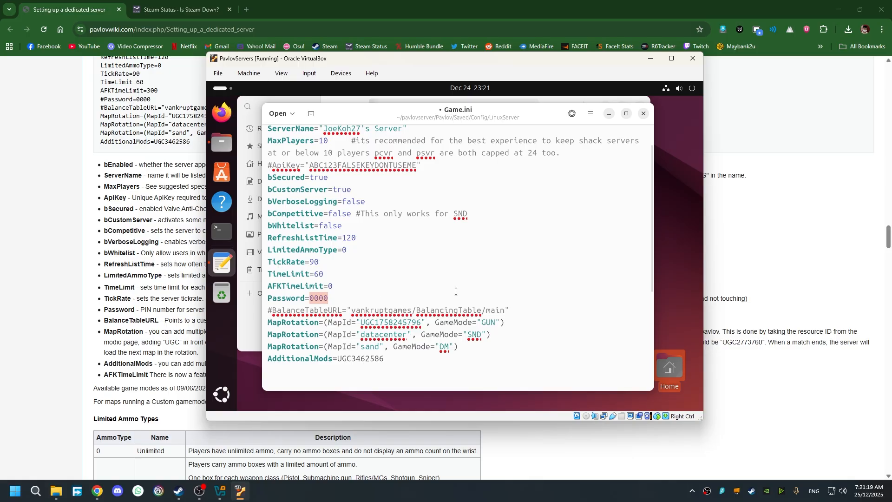
scroll(525, 306, "down", 2)
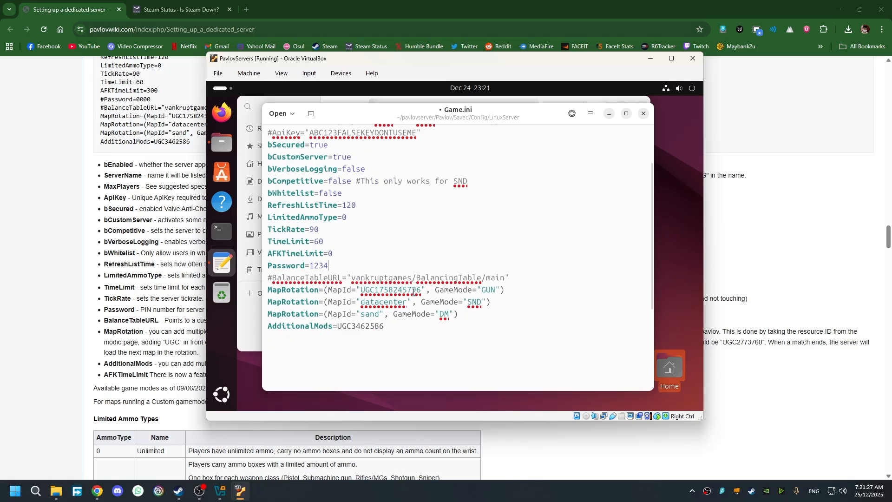
left_click_drag(413, 288, 374, 290)
left_click(525, 307)
left_click_drag(408, 303, 361, 303)
left_click(387, 310)
left_click(463, 321)
left_click_drag(421, 289, 361, 292)
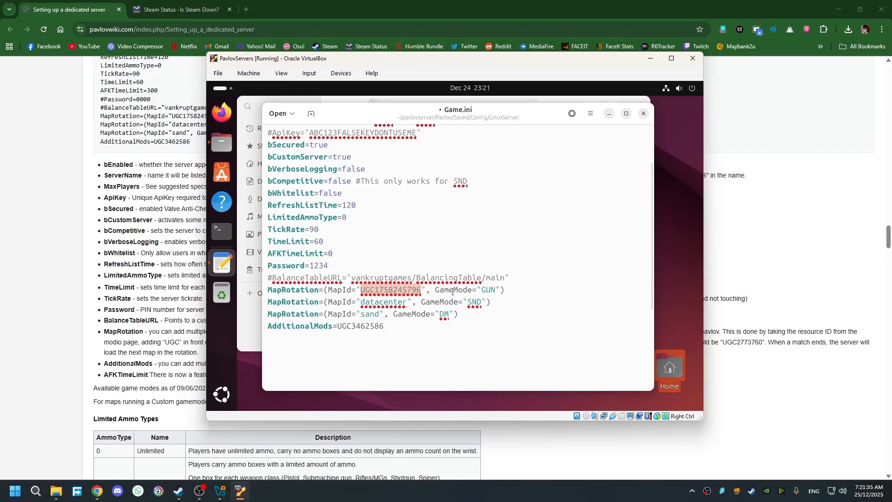
- Go to mod.io in a new tab and open Pavlov VR in the game portal
left_click(246, 10)
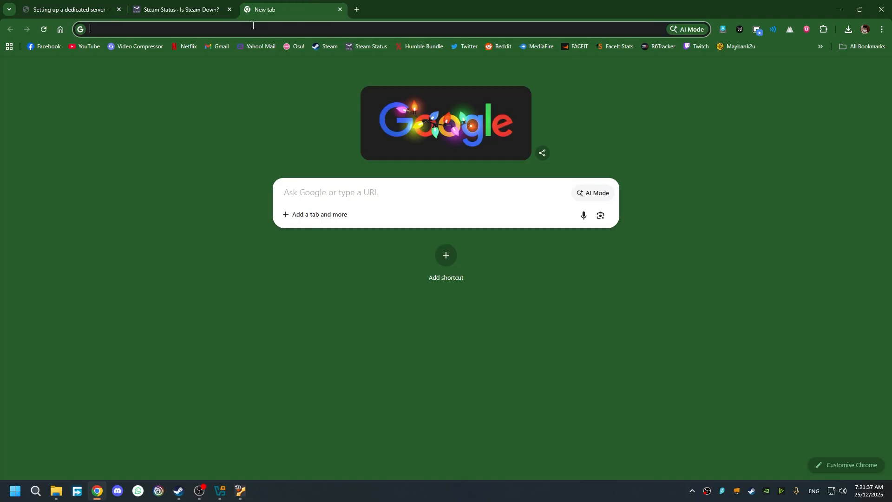
left_click(313, 37)
type("mod.io")
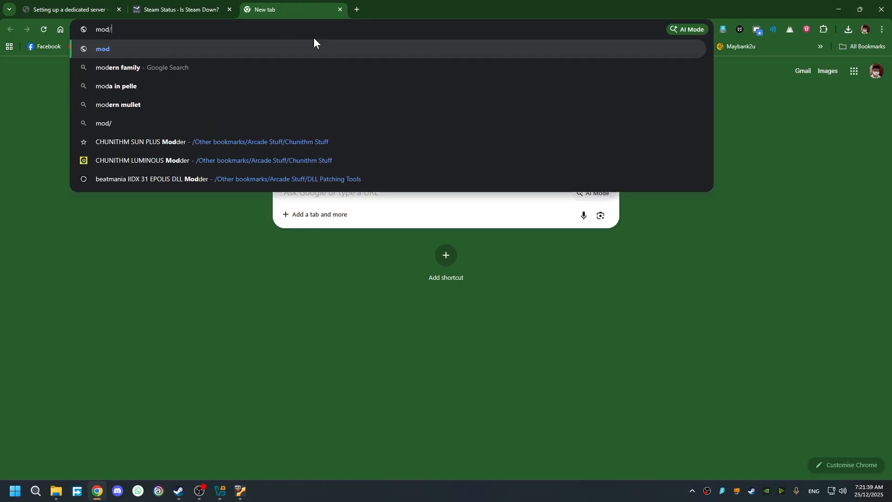
key("Return")
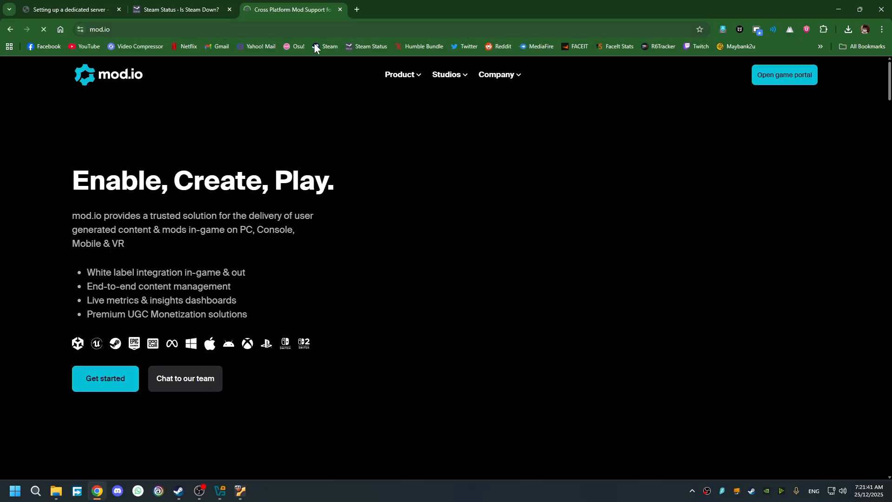
left_click(784, 78)
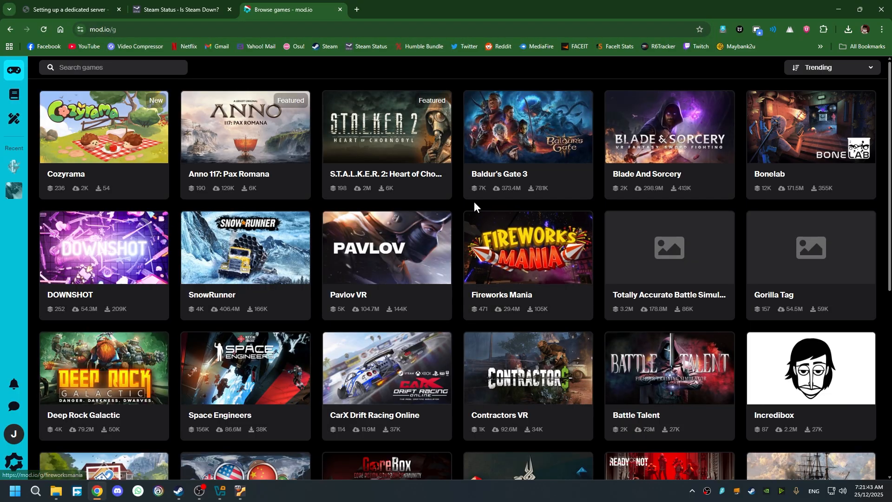
left_click(13, 192)
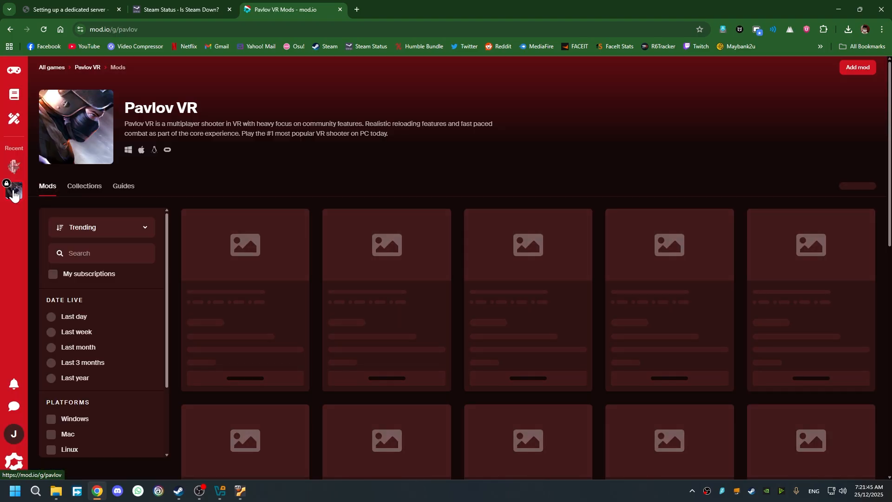
- Filter to My subscriptions and open the Oasis: Minecraft Zombies mod page
scroll(582, 296, "down", 3)
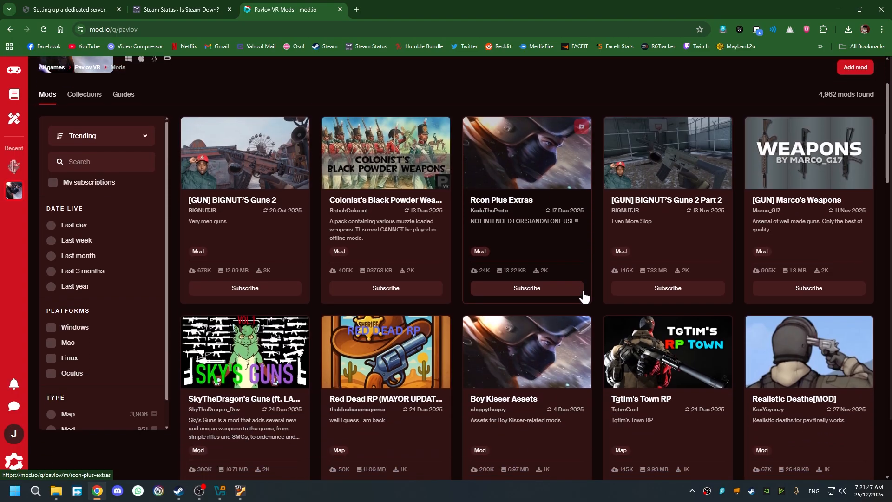
scroll(583, 296, "up", 3)
left_click(79, 269)
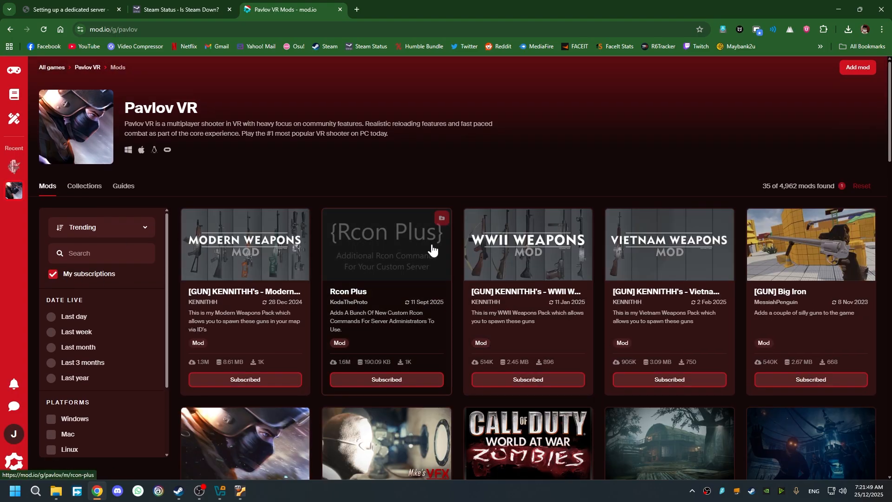
scroll(770, 413, "down", 10)
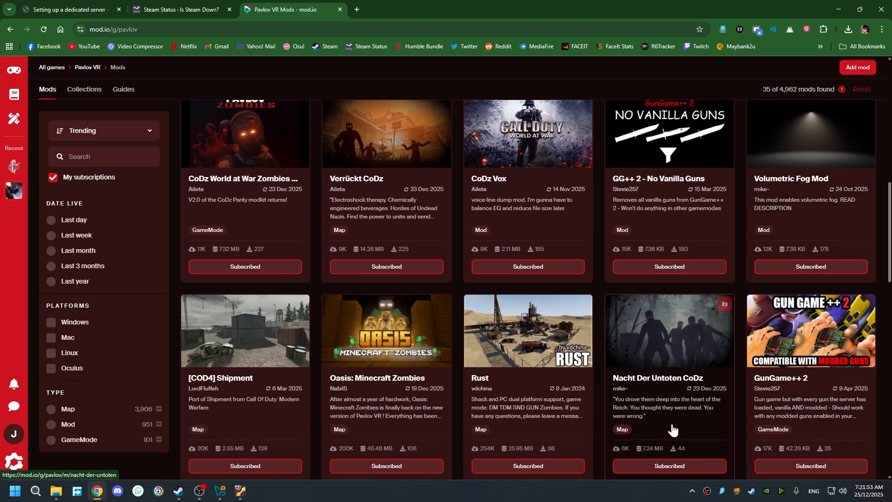
scroll(586, 376, "down", 3)
left_click(366, 251)
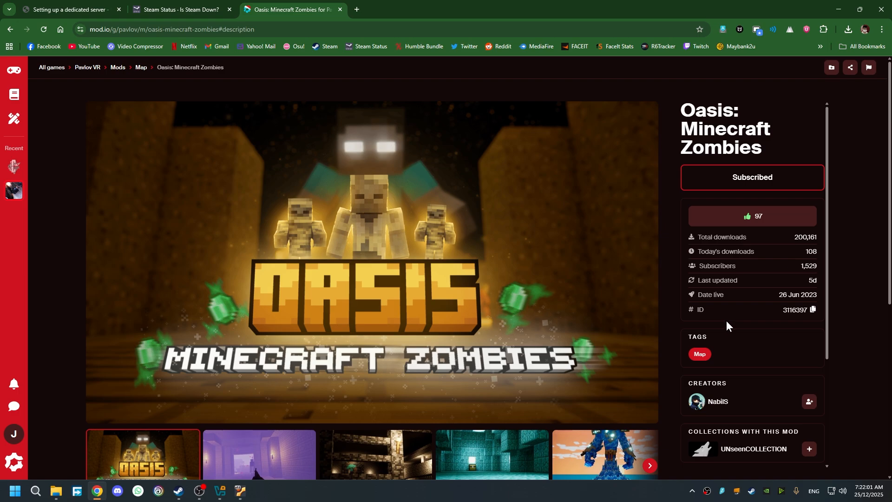
- Select and copy the mod ID 3116397
left_click_drag(782, 311, 806, 311)
left_click(776, 314)
left_click(796, 310)
double_click(796, 310)
left_click(808, 311)
left_click_drag(803, 309, 782, 310)
key("ctrl+c")
- Replace the first rotation map ID's digits with the pasted Oasis ID, making it UGC3116397
left_click(240, 491)
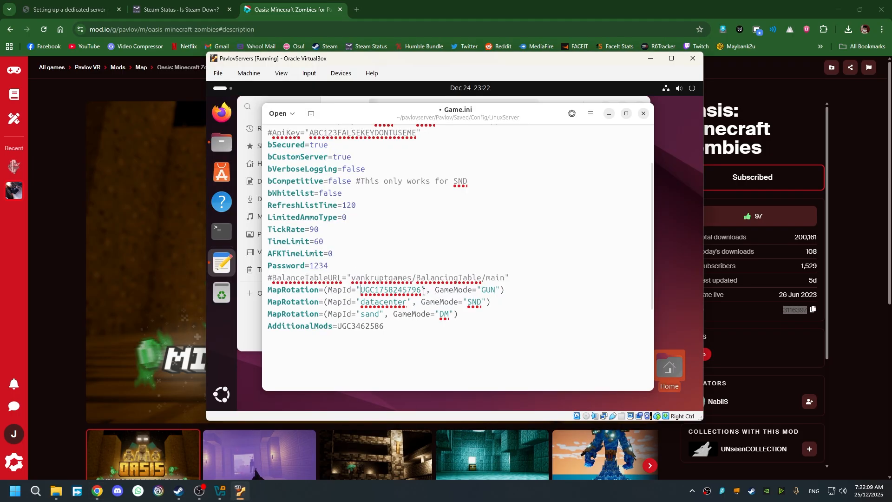
left_click_drag(422, 290, 376, 293)
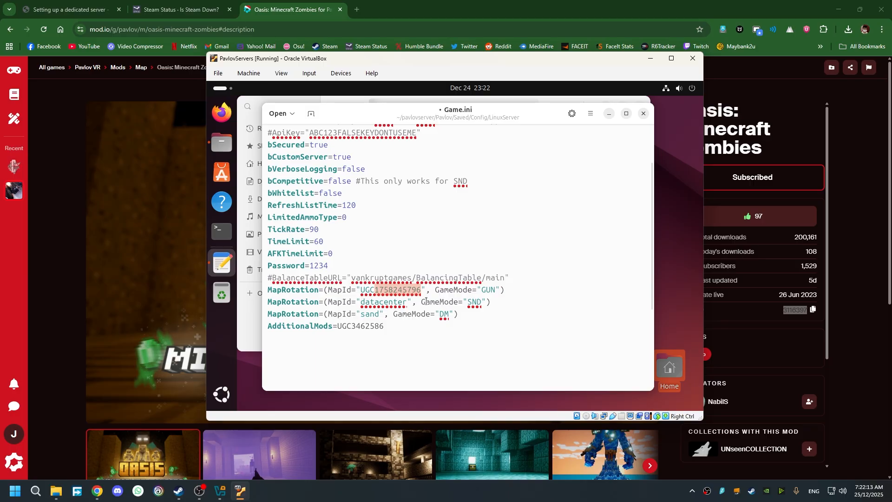
key("ctrl+v")
left_click_drag(361, 289, 406, 289)
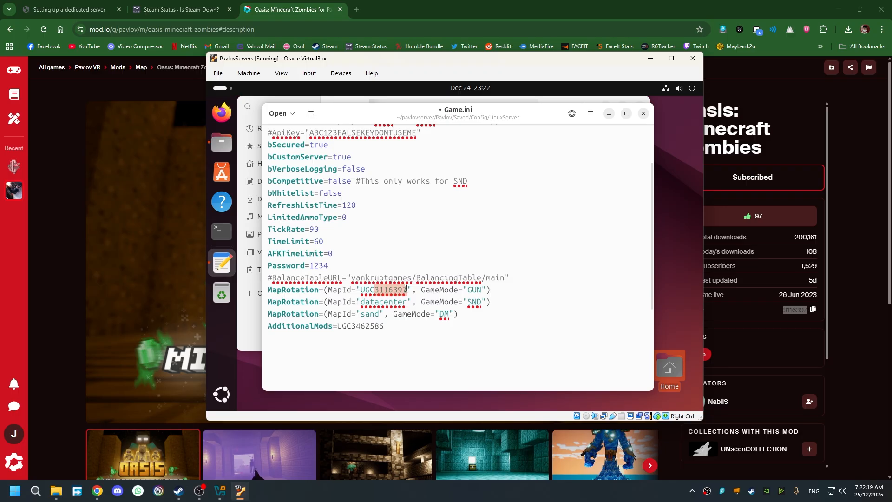
left_click(490, 303)
- Check the first rotation's GUN game mode against the guide's Game Modes table
double_click(473, 289)
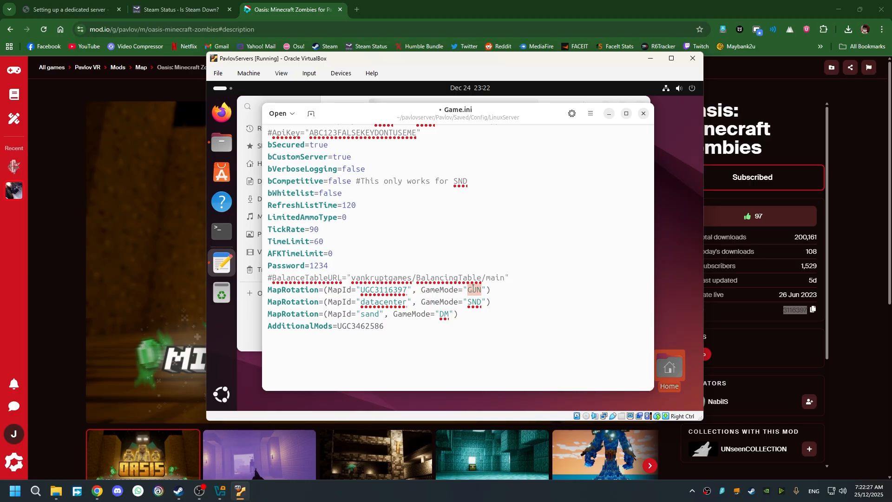
left_click(177, 8)
left_click(68, 8)
scroll(409, 371, "down", 8)
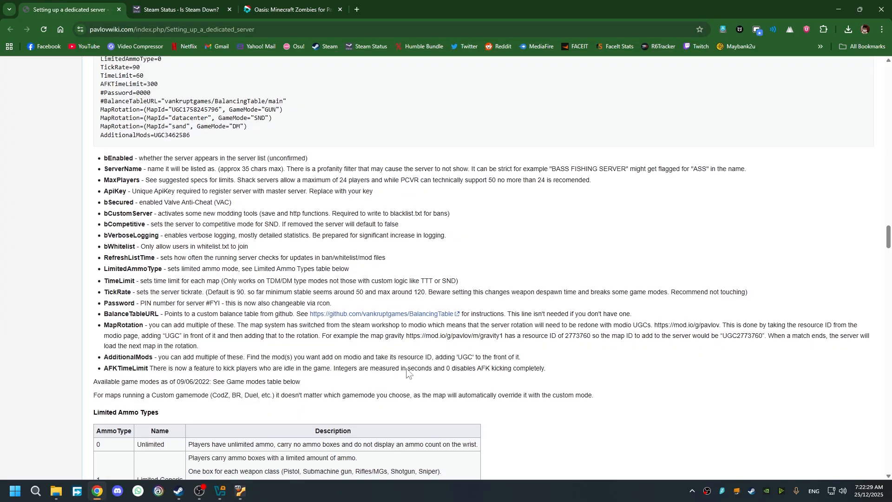
scroll(409, 371, "down", 4)
scroll(392, 346, "up", 2)
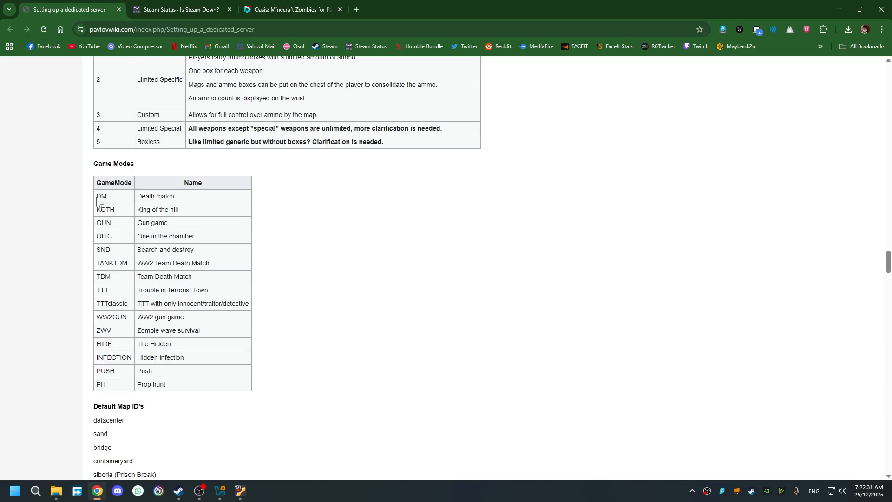
left_click_drag(97, 195, 221, 394)
left_click(224, 385)
left_click_drag(178, 383, 88, 220)
left_click(103, 219)
left_click(114, 222)
left_click(155, 296)
- Recheck the GUN mode in Game.ini alongside the Oasis mod page
left_click(241, 491)
double_click(474, 290)
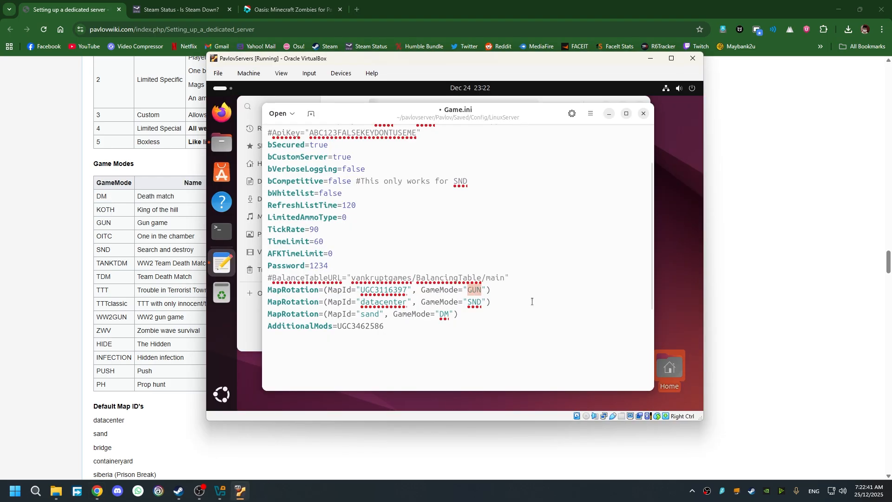
left_click(247, 14)
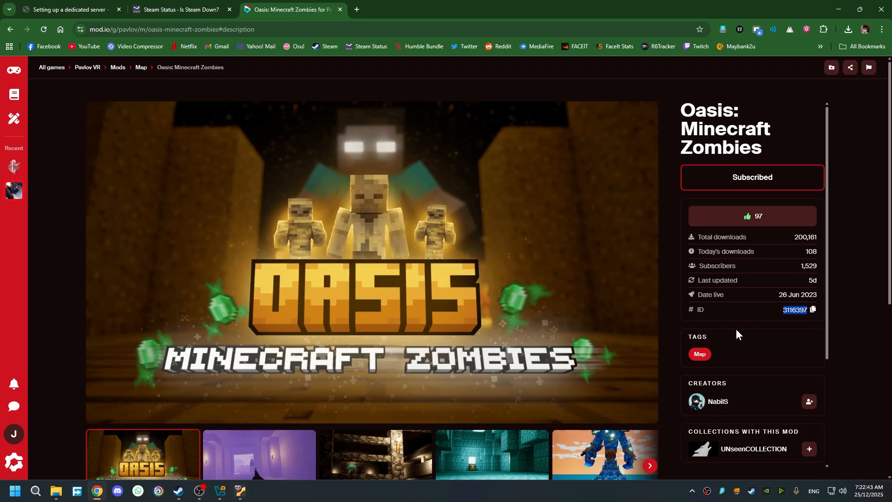
scroll(663, 350, "down", 3)
scroll(663, 350, "down", 2)
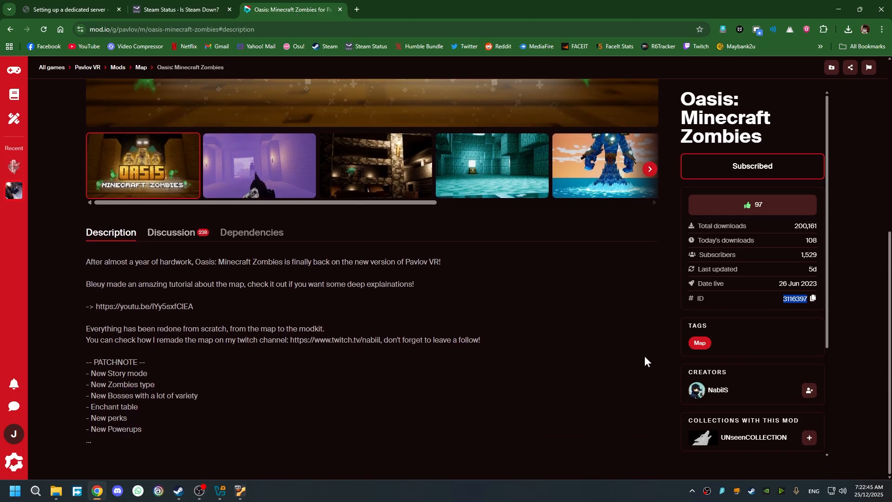
scroll(645, 360, "up", 6)
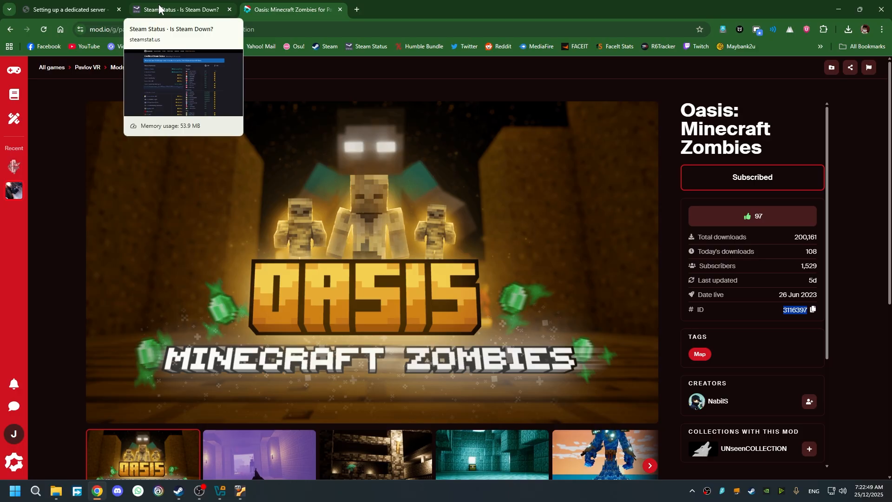
left_click(63, 10)
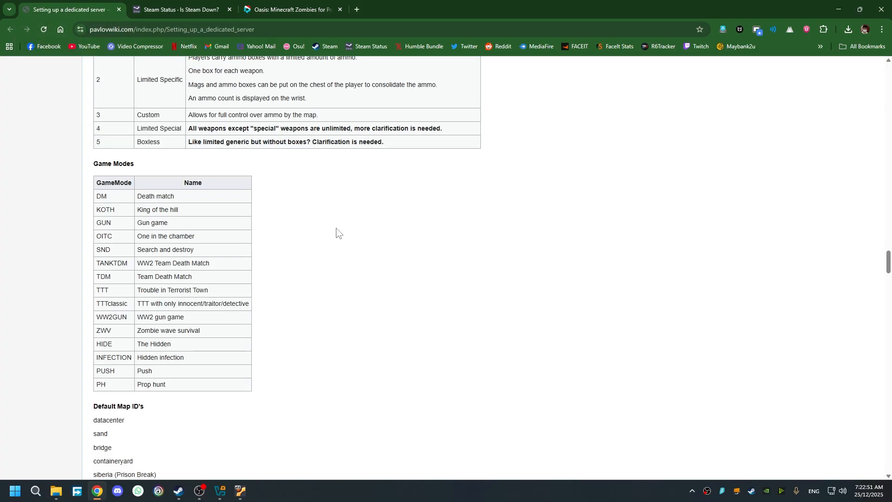
- Confirm GUN on the first rotation line and save Game.ini with Ctrl+S
left_click(240, 491)
left_click(480, 290)
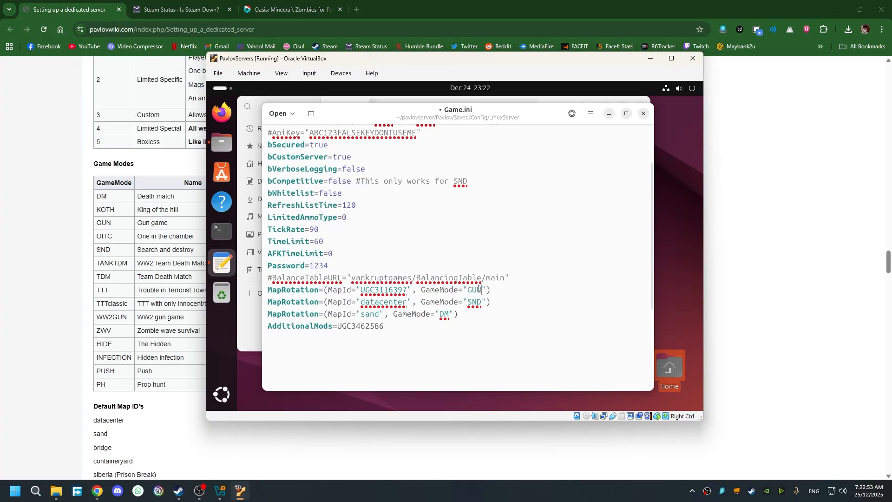
left_click_drag(479, 289, 468, 291)
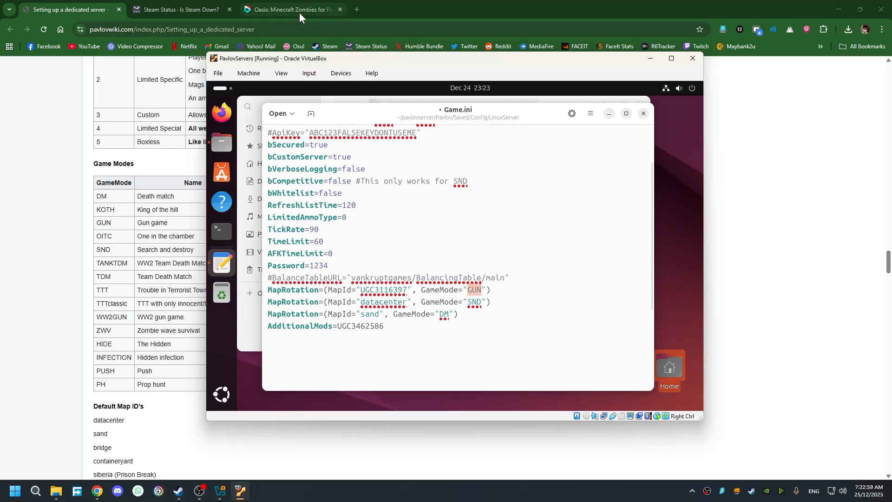
left_click(485, 294)
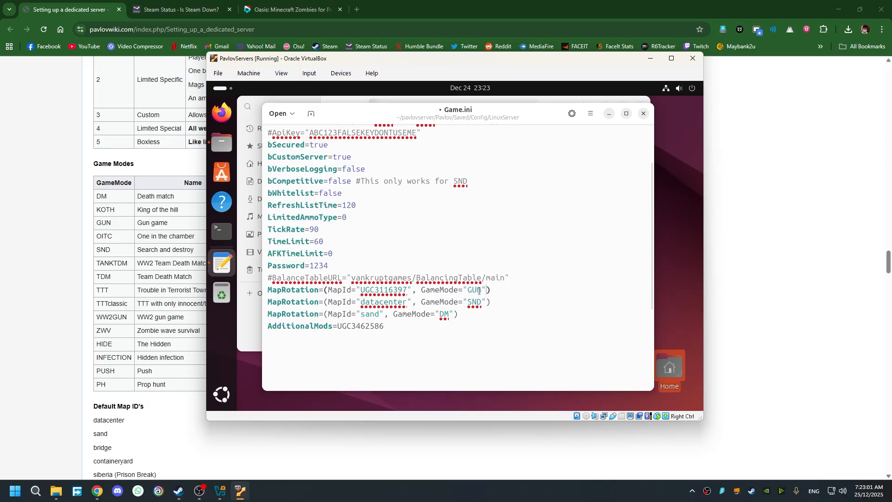
scroll(478, 290, "up", 3)
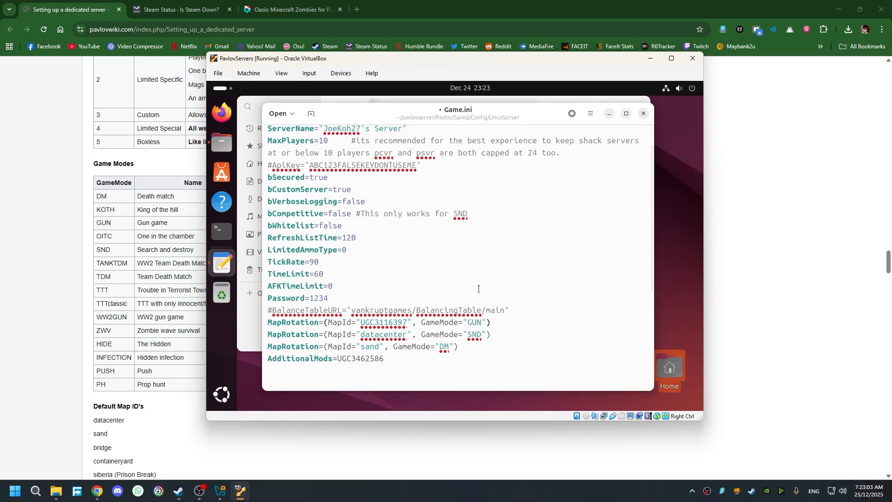
key("ctrl+s")
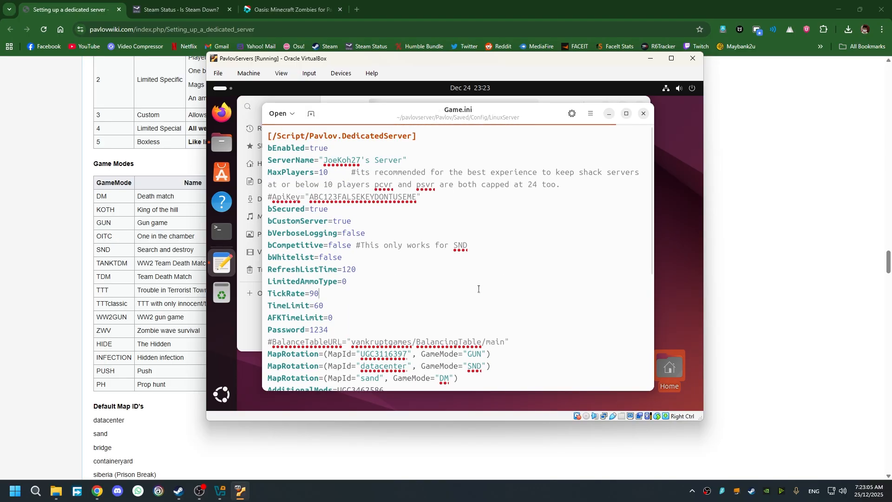
- Close the Game.ini editor and file browser, then open a terminal in the Ubuntu VM
left_click(643, 114)
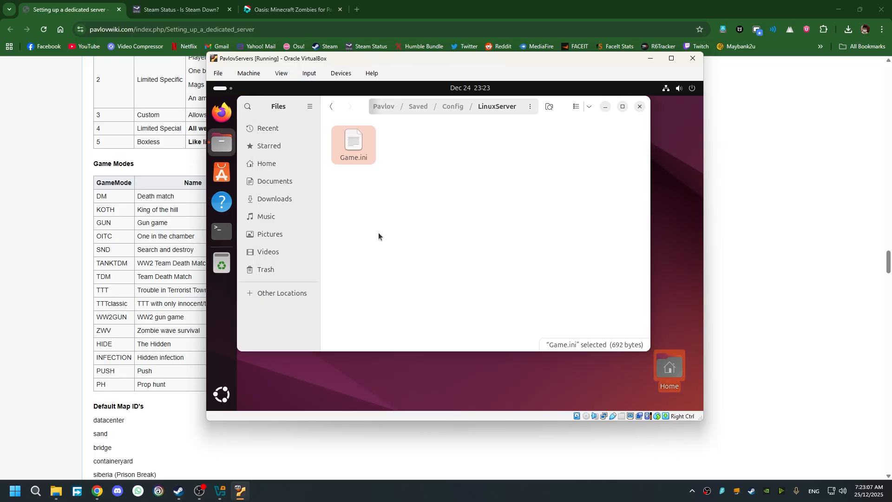
left_click(640, 110)
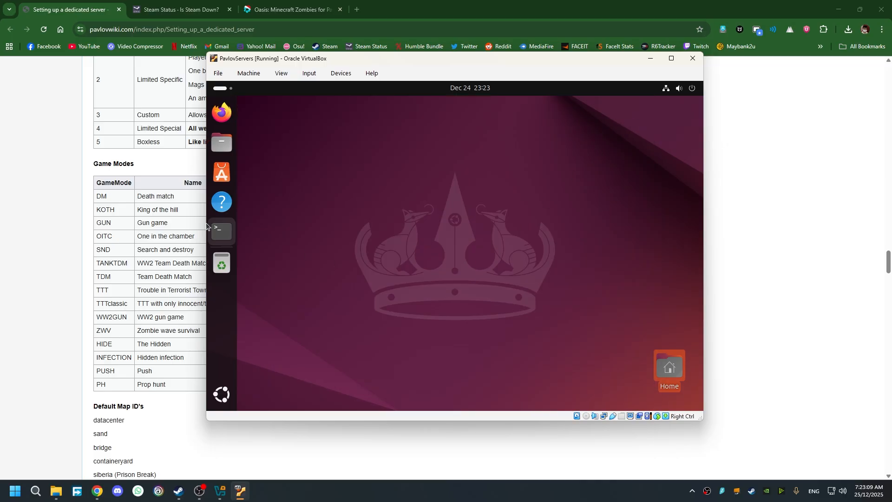
left_click(221, 231)
- Copy the server start command from the guide and run it in the VM terminal
left_click(121, 291)
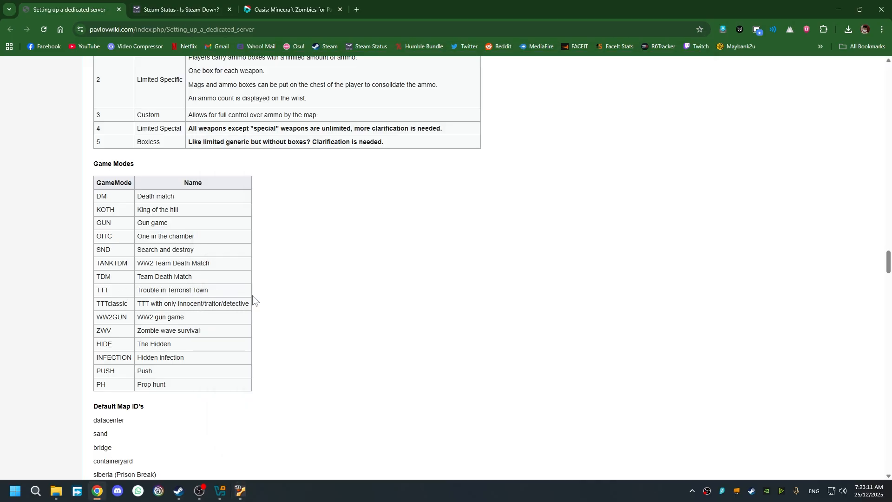
scroll(255, 301, "down", 20)
scroll(288, 281, "down", 3)
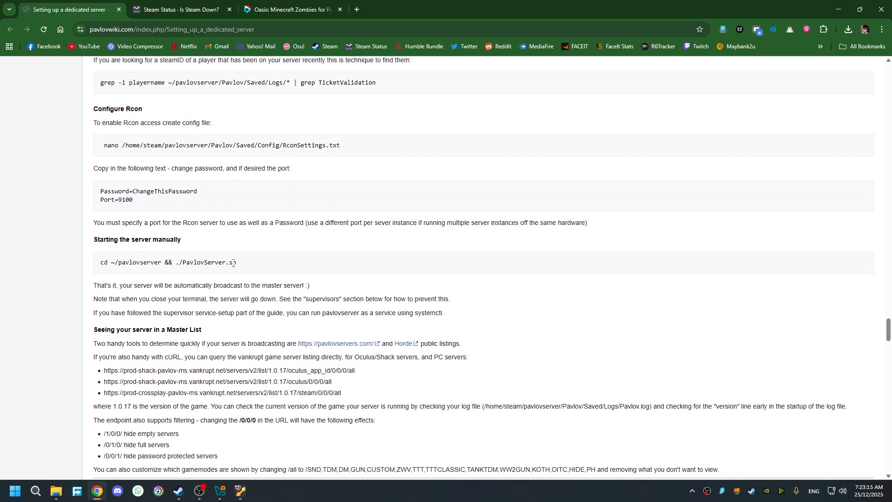
left_click_drag(236, 263, 88, 263)
key("ctrl+c")
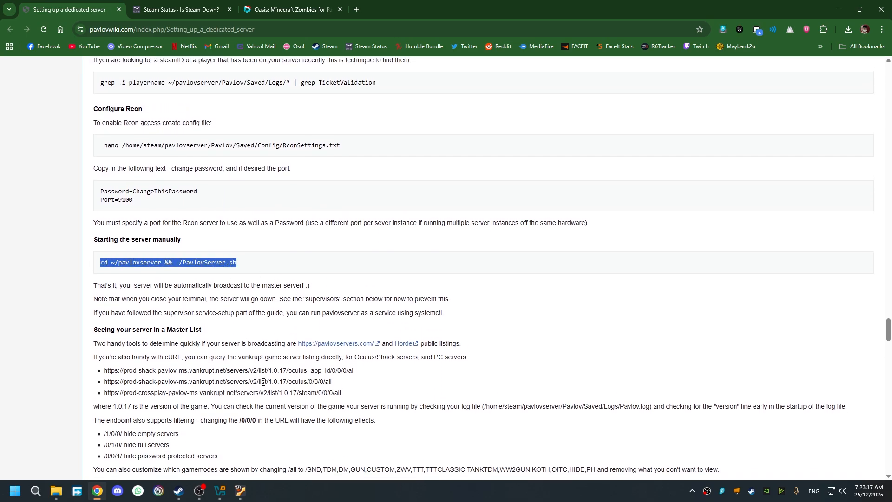
left_click(240, 491)
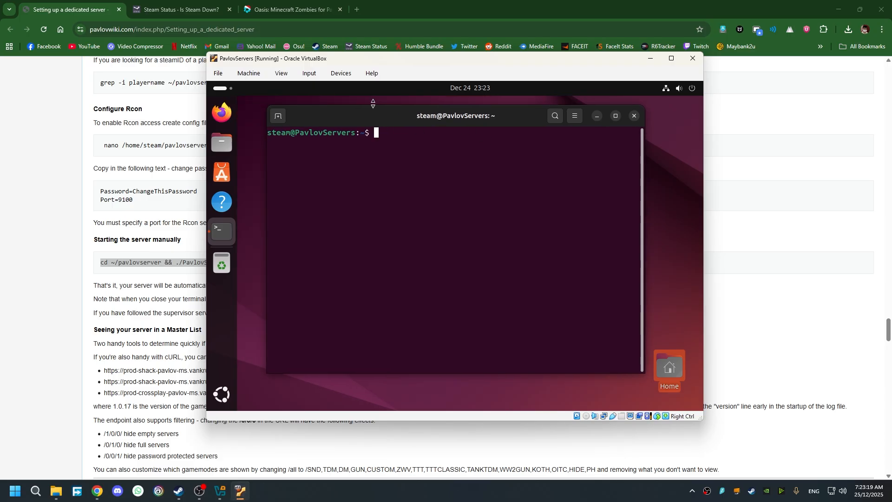
key("ctrl+shift+v")
key("Return")
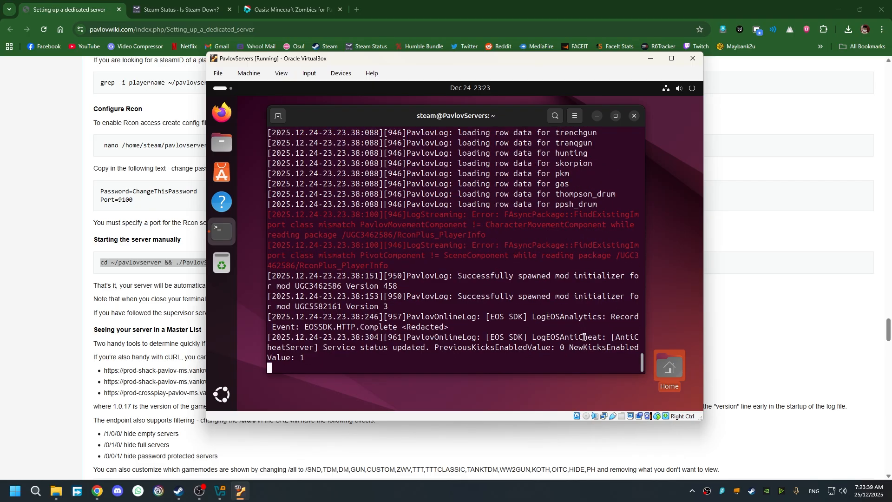
scroll(586, 336, "up", 4)
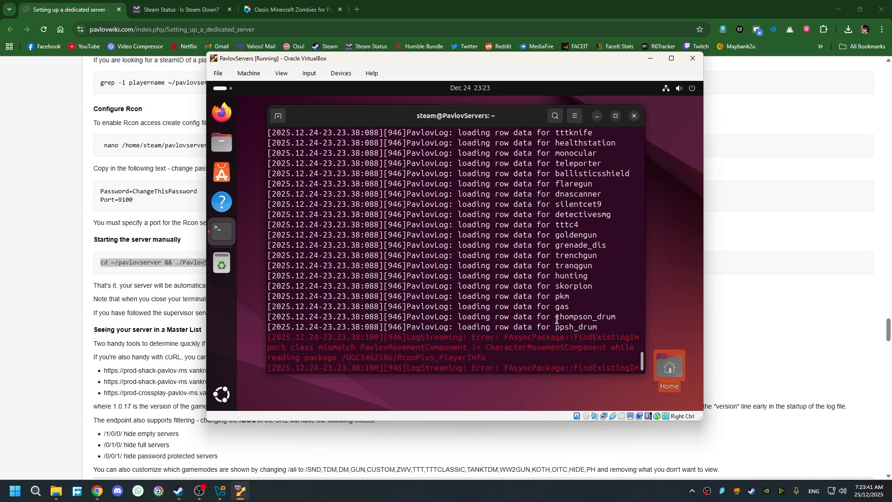
scroll(556, 320, "down", 4)
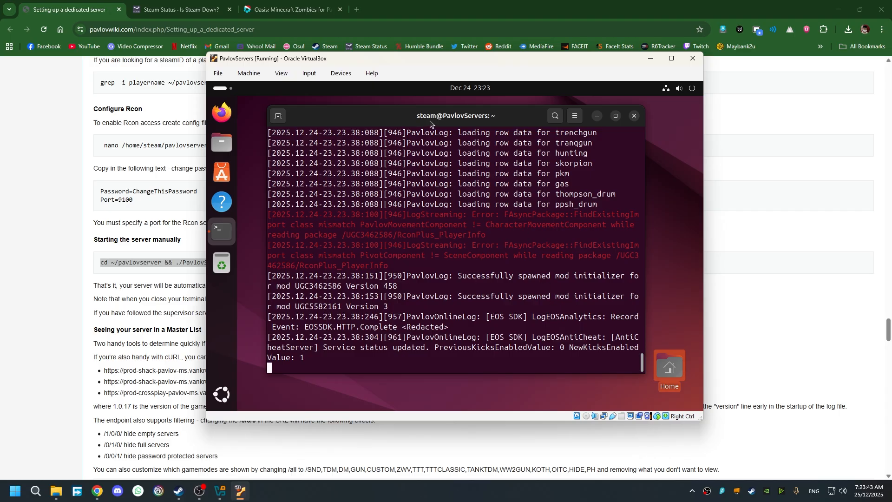
- Load pavlovservers.com in a new browser tab
left_click(359, 9)
left_click(378, 28)
type("pavlo")
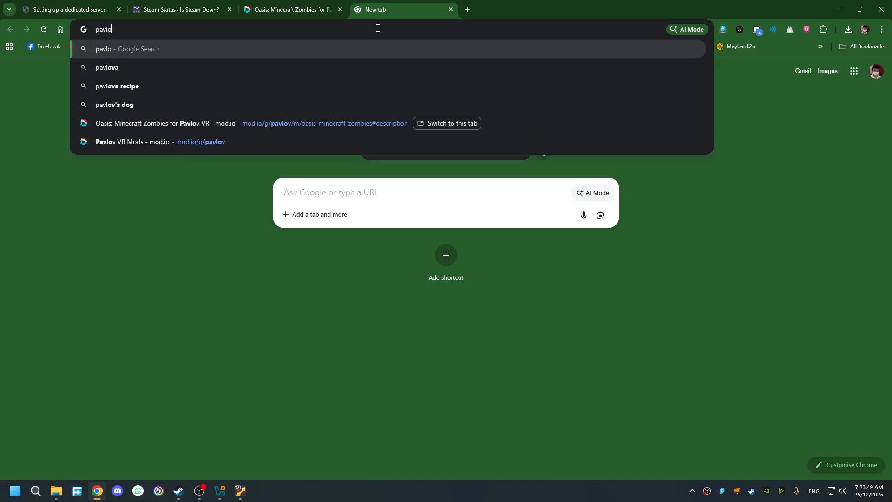
type("vservers.com")
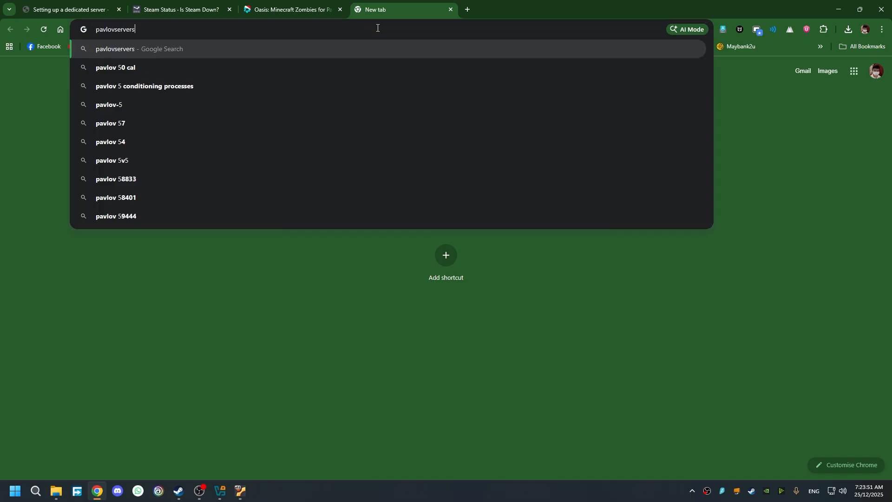
key("Return")
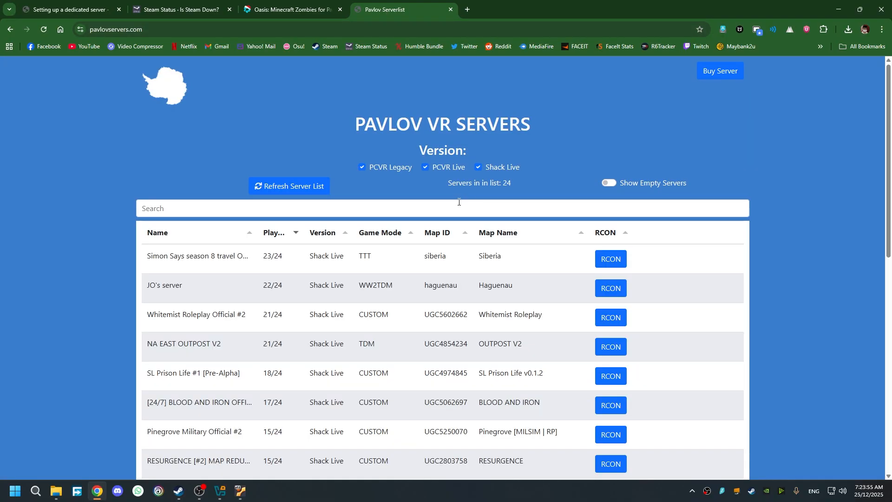
- Search the server list for the new server's name and view its details
left_click(459, 201)
type("JoeKoh27")
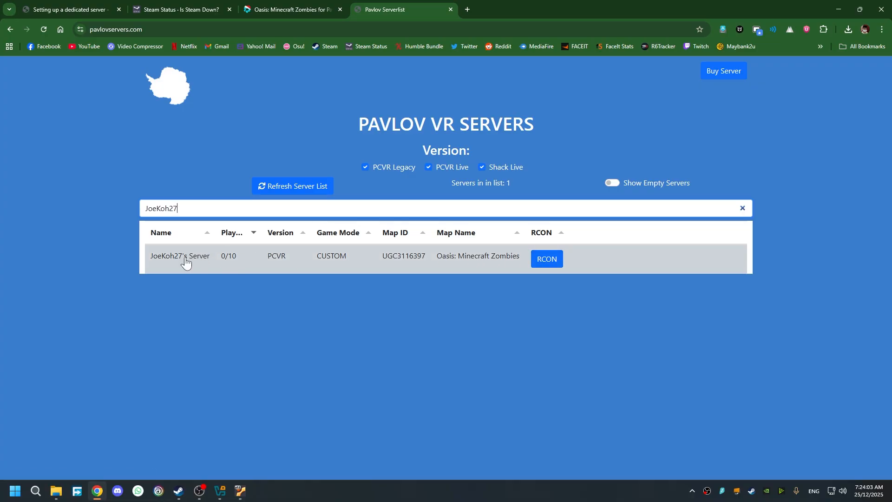
left_click_drag(316, 258, 346, 257)
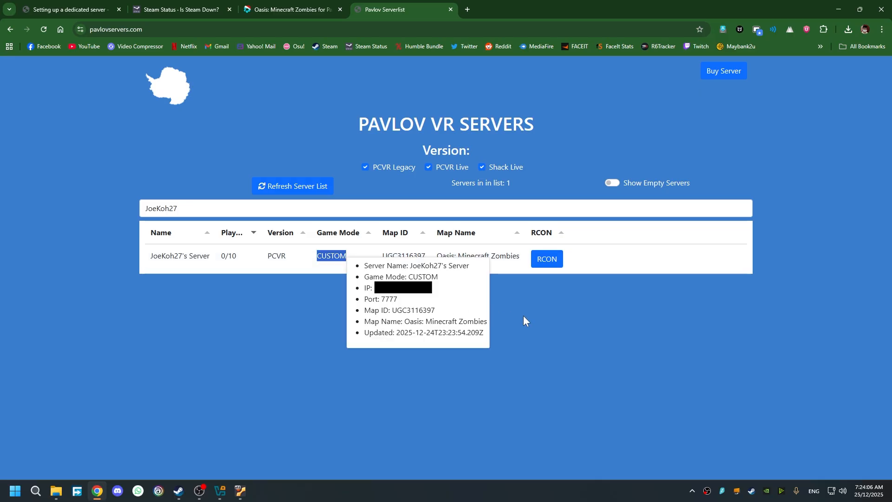
left_click(562, 327)
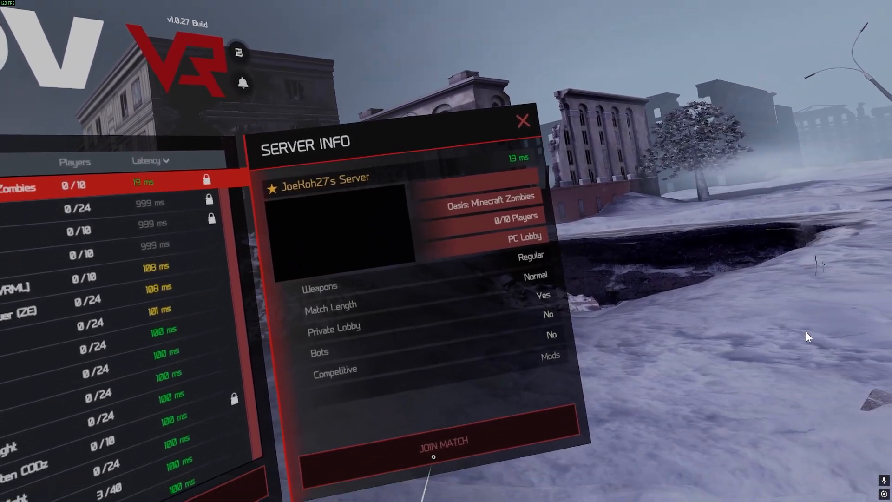
- Choose JOIN MATCH, enter the server PIN on the keypad and confirm with the check mark
left_click(433, 456)
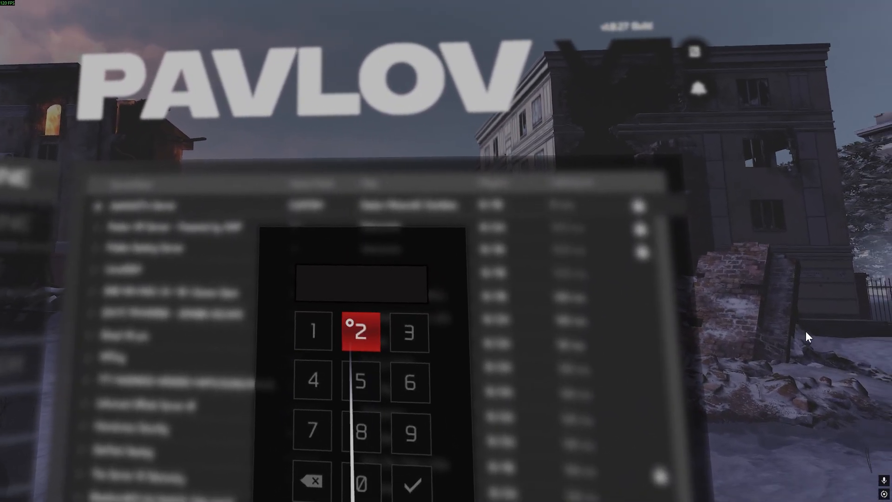
left_click(313, 330)
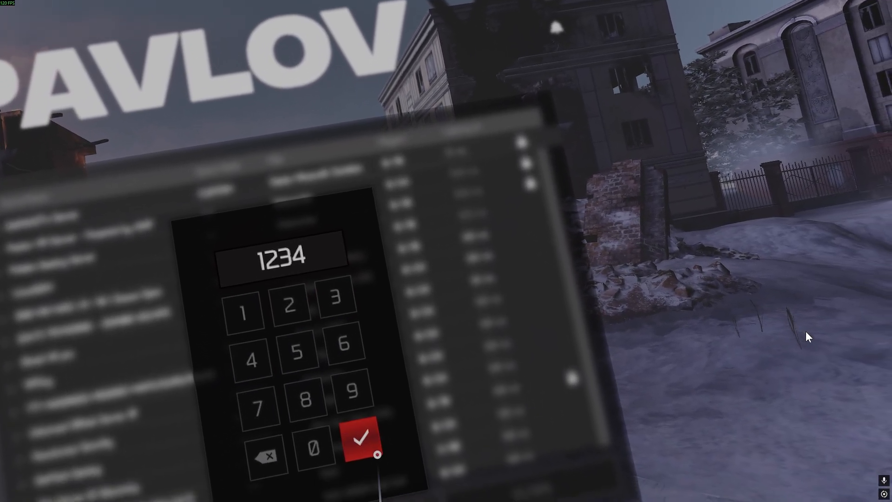
left_click(377, 454)
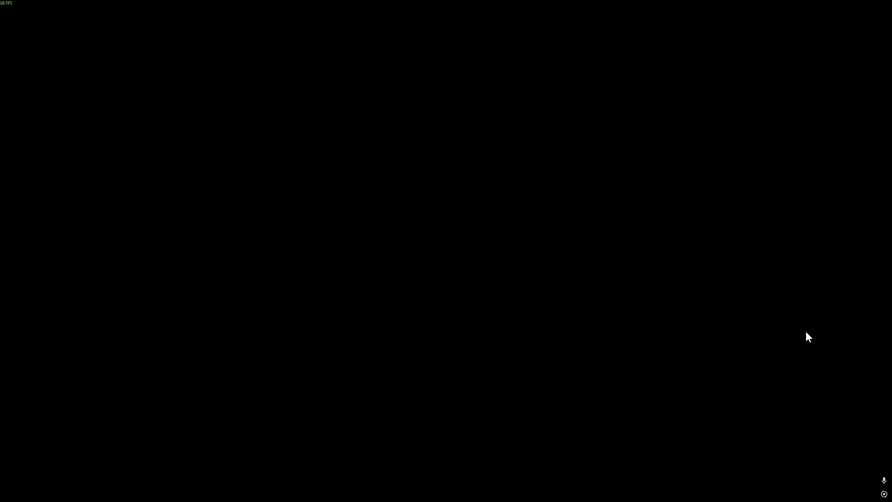